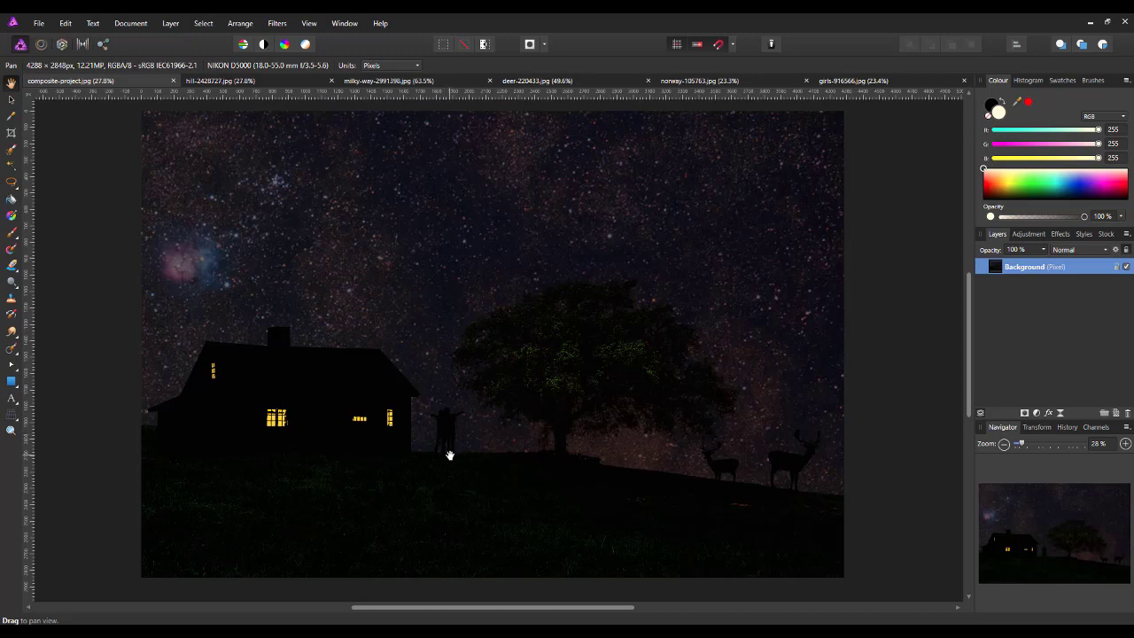
- Review the hill, milky way, deer, Norway house and girls source photos, and return to the finished composite-project image
left_click(281, 82)
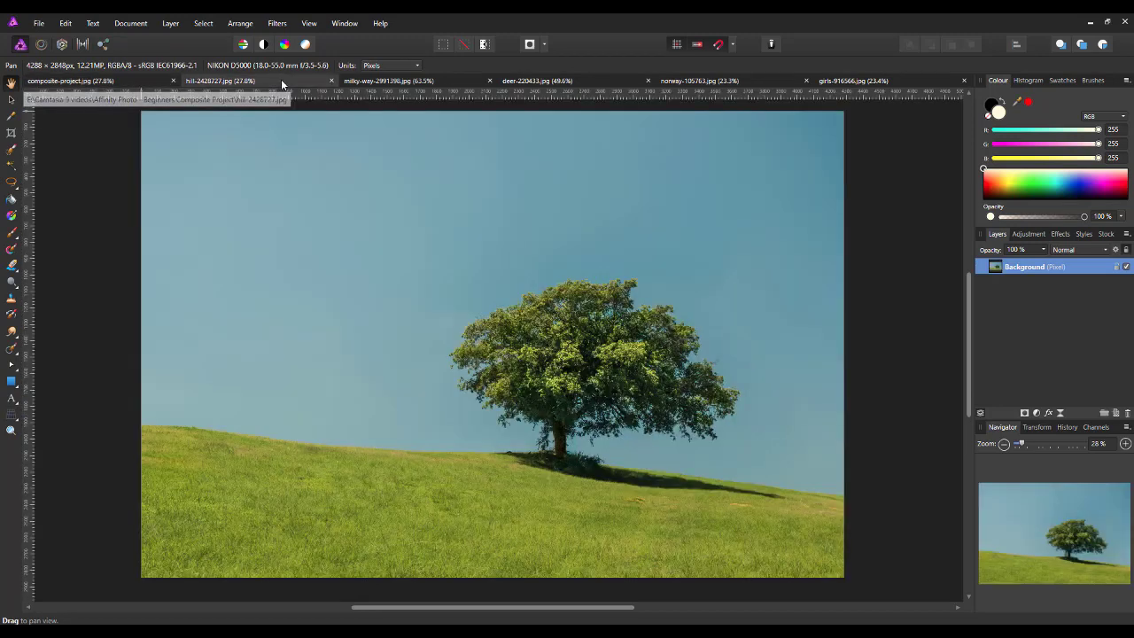
left_click(385, 82)
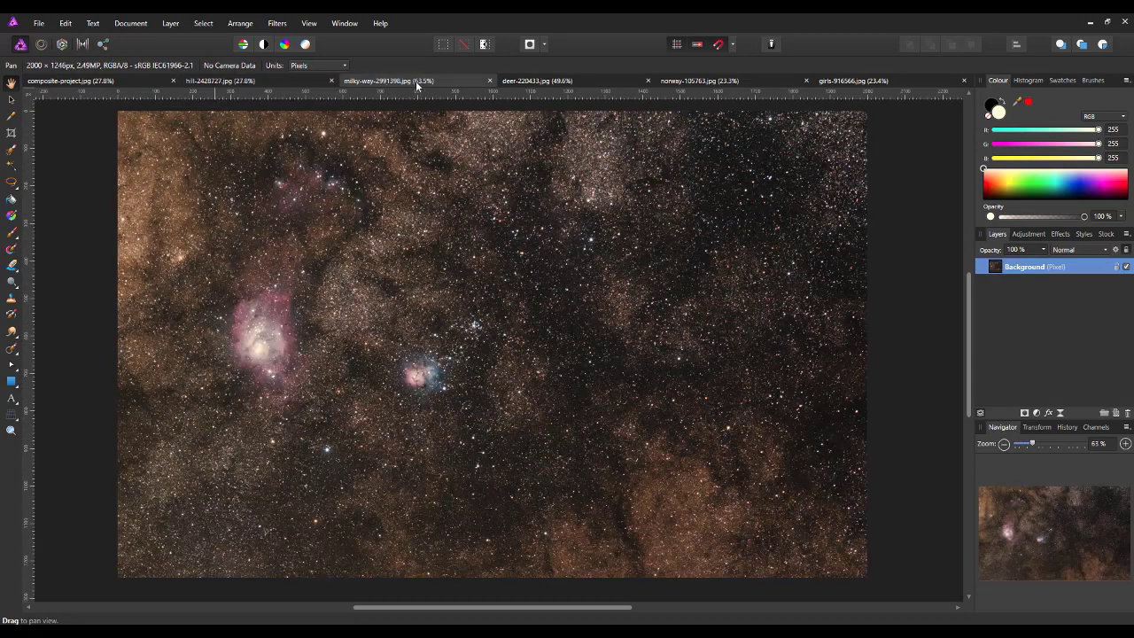
left_click(547, 82)
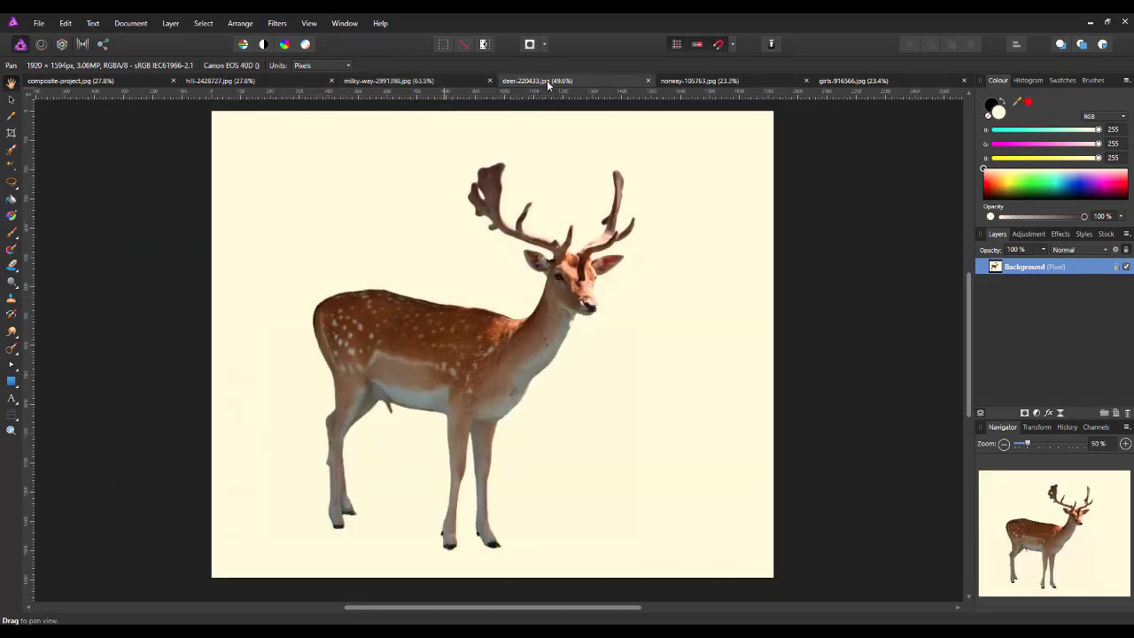
left_click(713, 82)
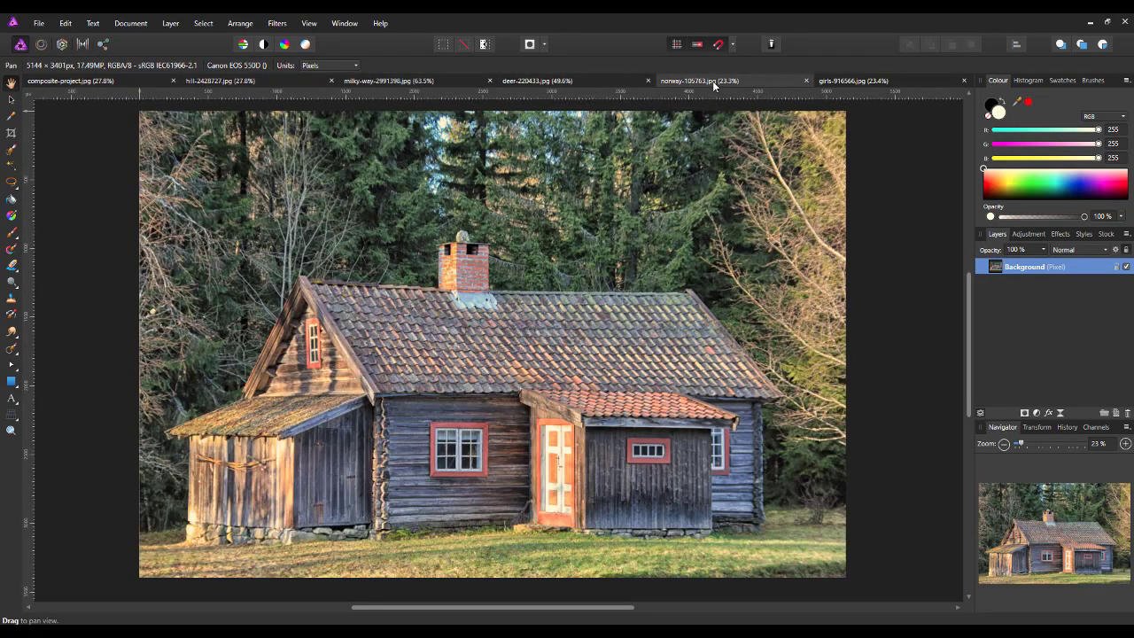
left_click(885, 83)
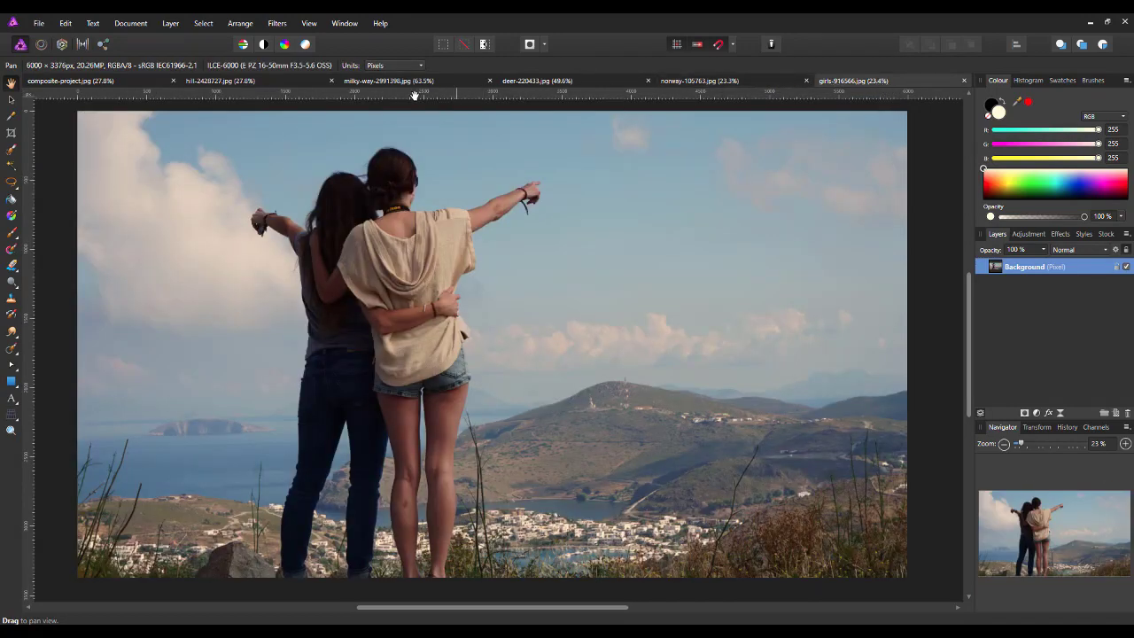
left_click(133, 80)
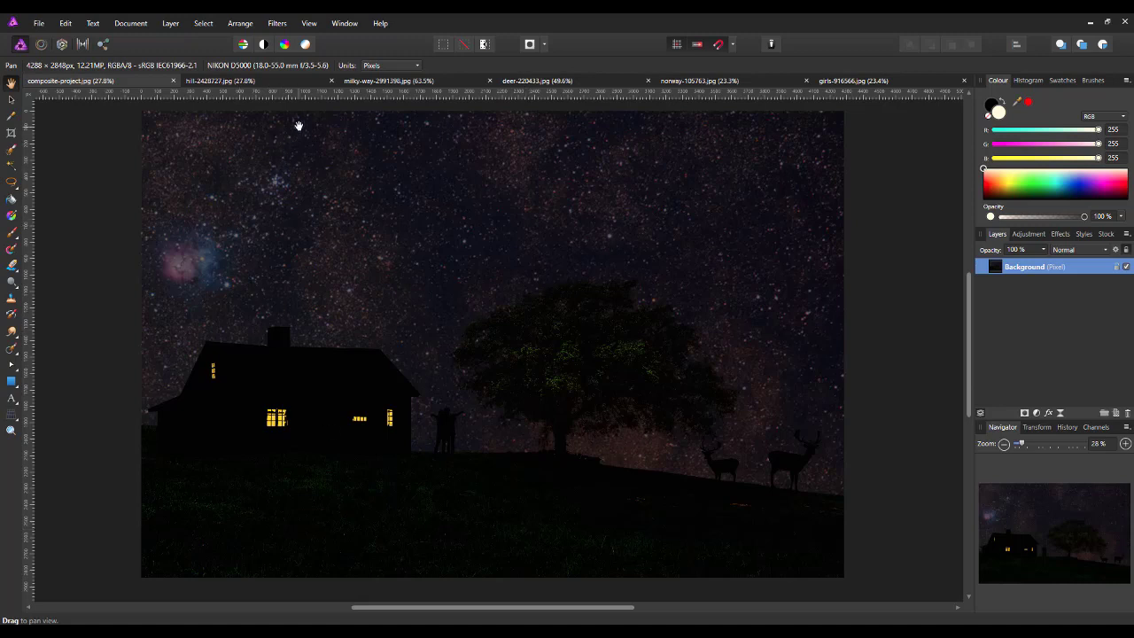
- Rename the Background layer of the hill photo to "tree"
left_click(268, 82)
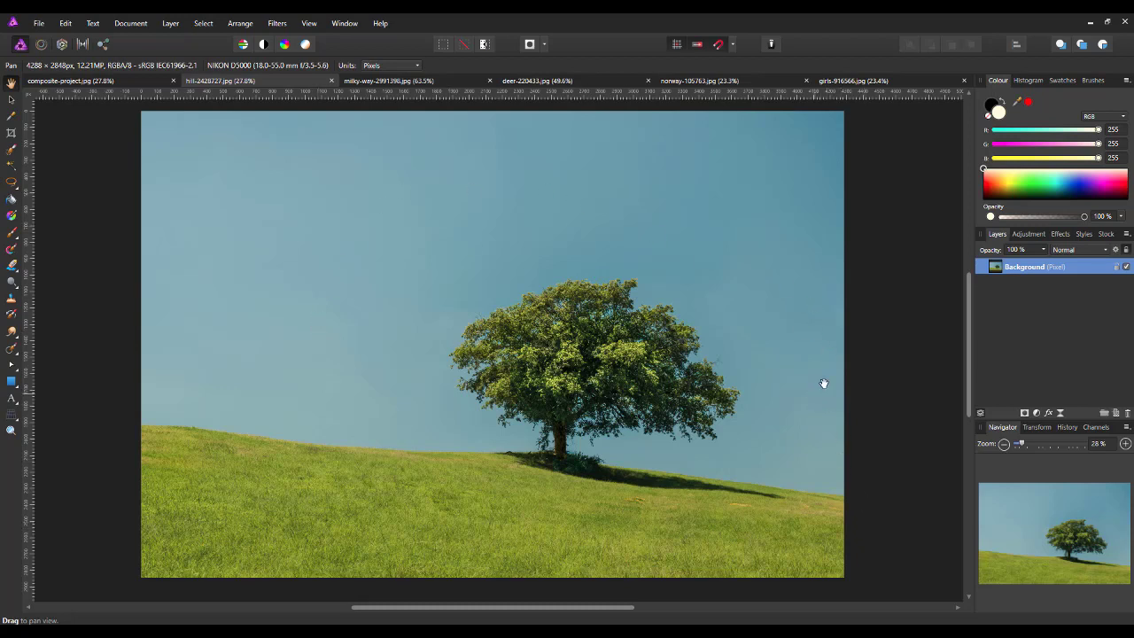
double_click(1054, 266)
key("Return")
- Darken the milky way photo with a Levels adjustment at gamma 1.444 and merge it into the Background layer
left_click(419, 83)
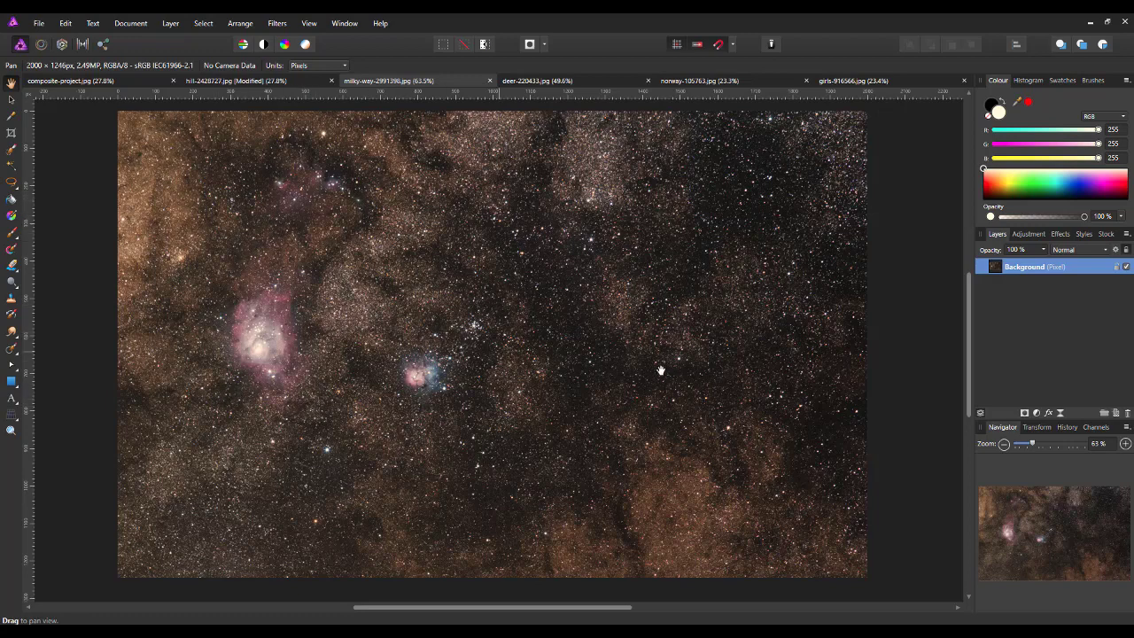
left_click(1037, 413)
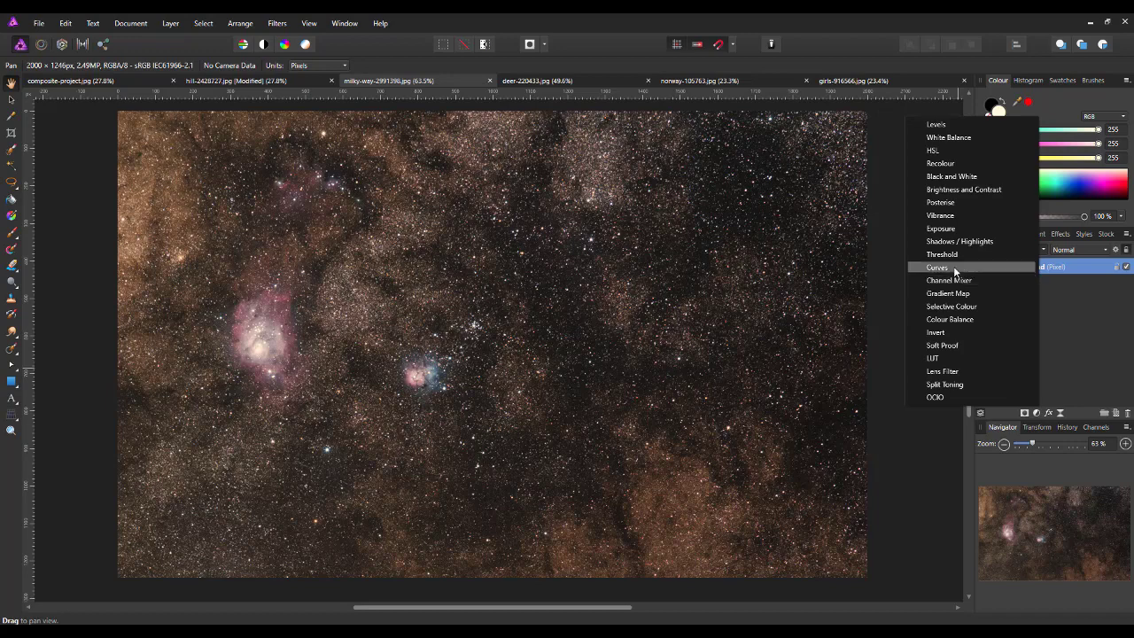
left_click(939, 125)
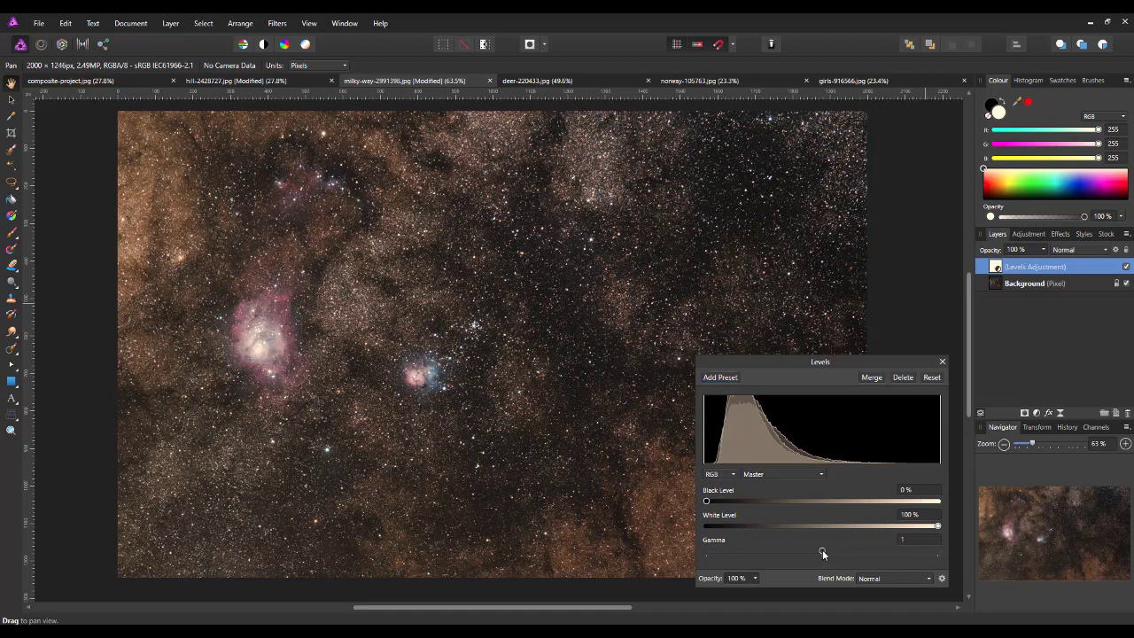
left_click_drag(822, 550, 827, 550)
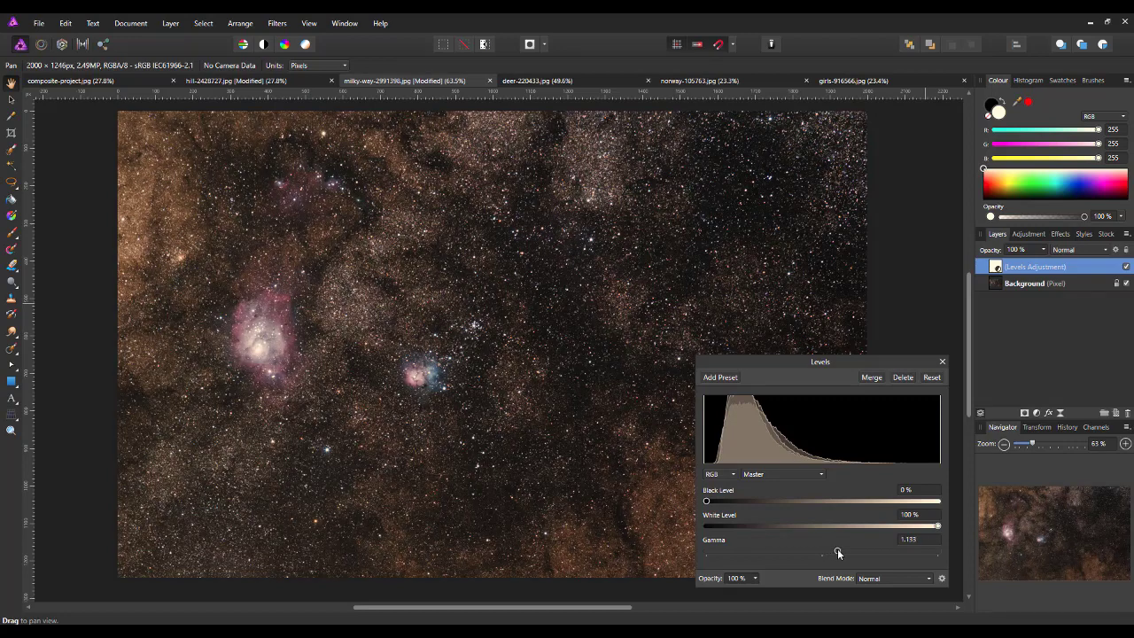
left_click_drag(837, 550, 875, 556)
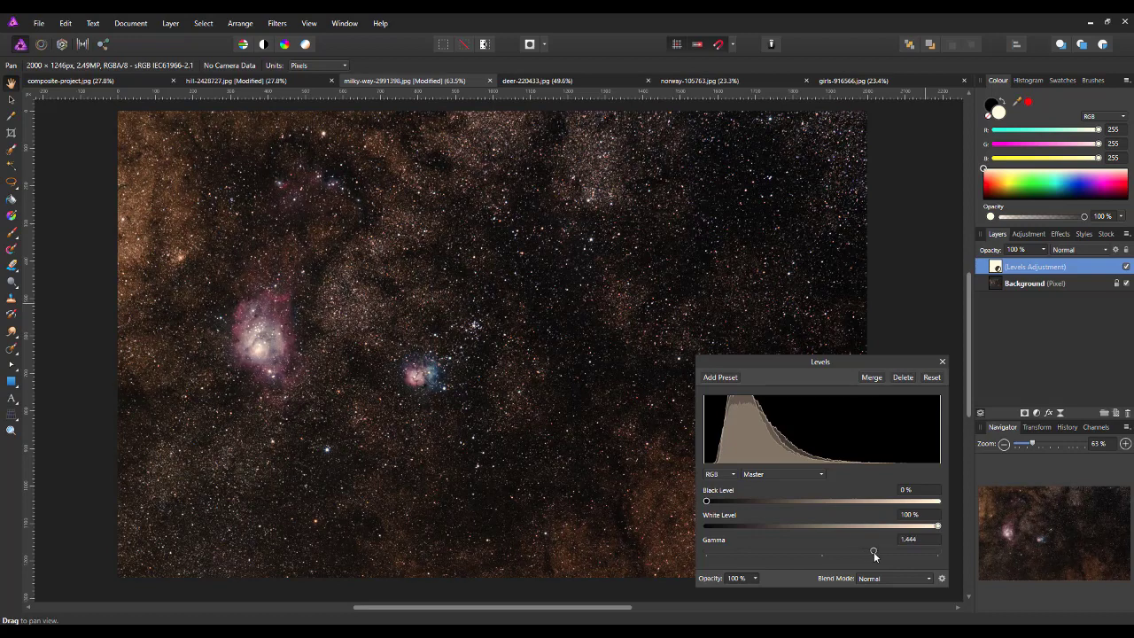
left_click(871, 377)
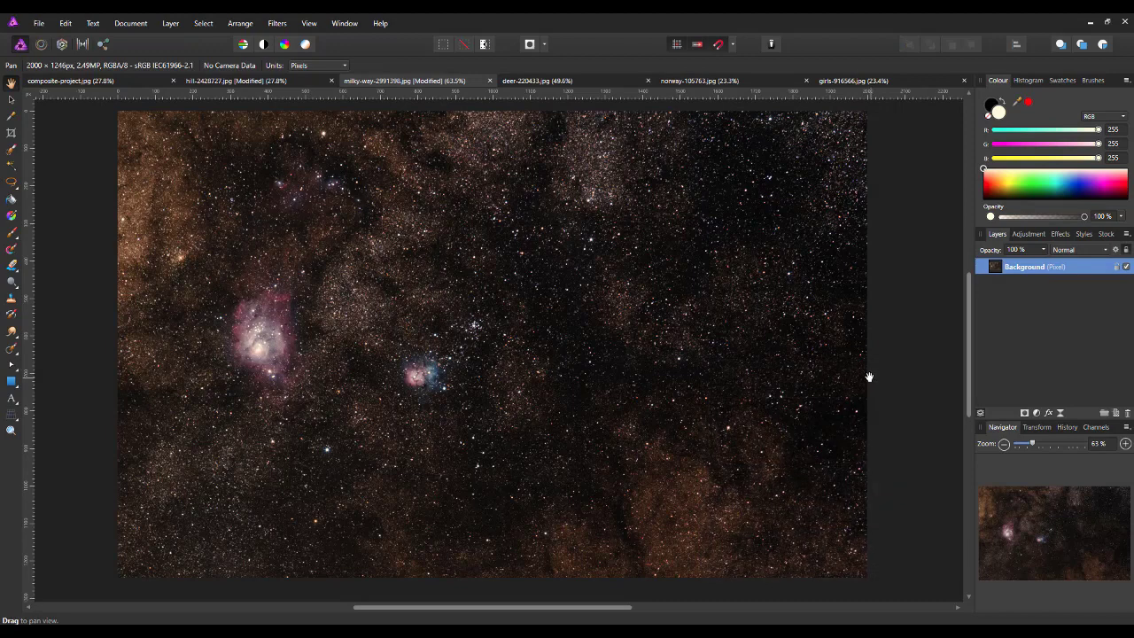
- Copy the milky way photo's Background layer and paste it into the hill document
right_click(1045, 270)
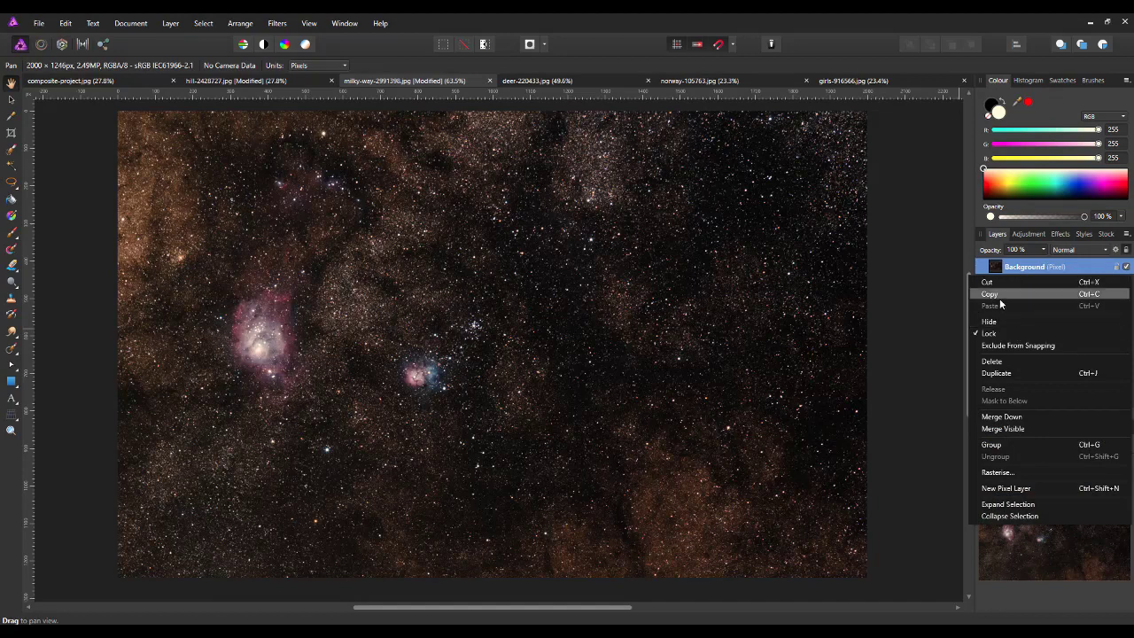
left_click(1093, 299)
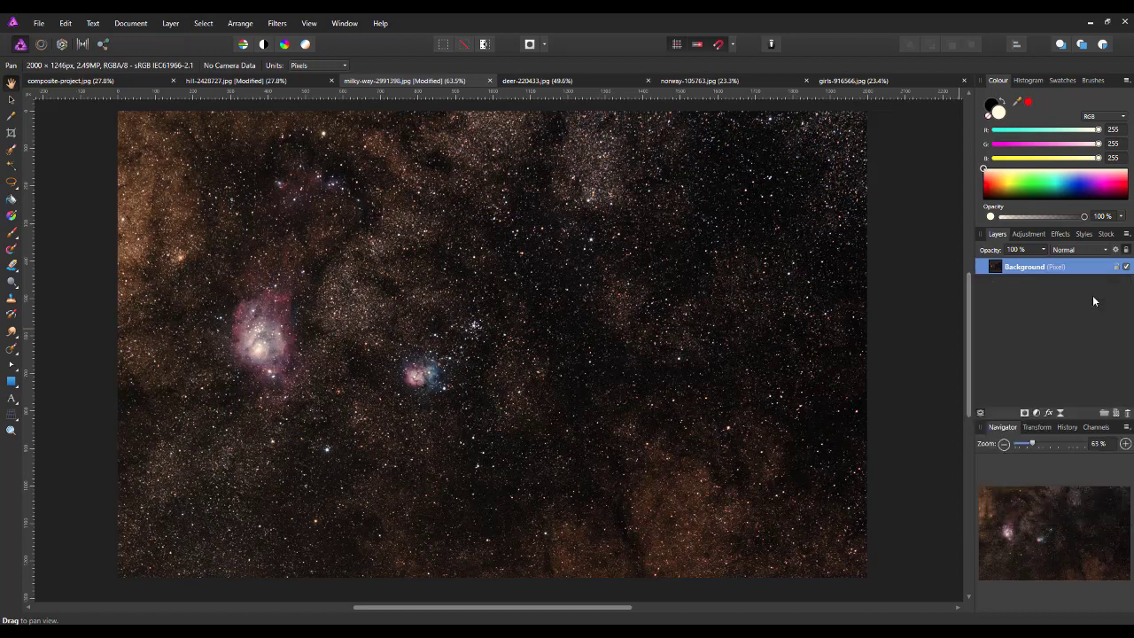
left_click(223, 82)
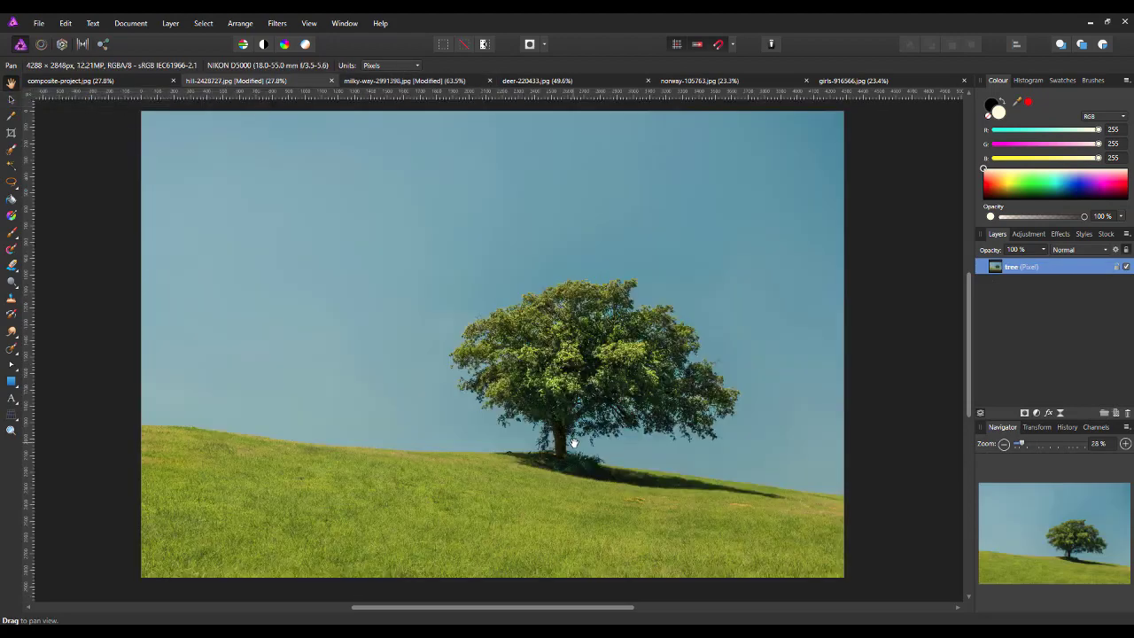
left_click(66, 24)
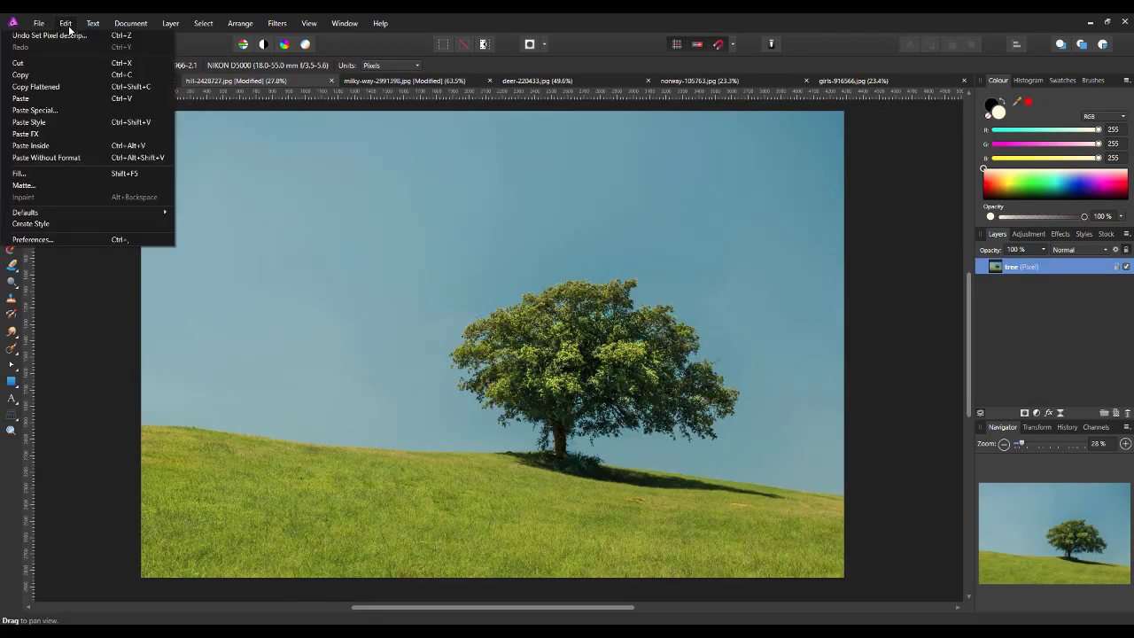
left_click(69, 100)
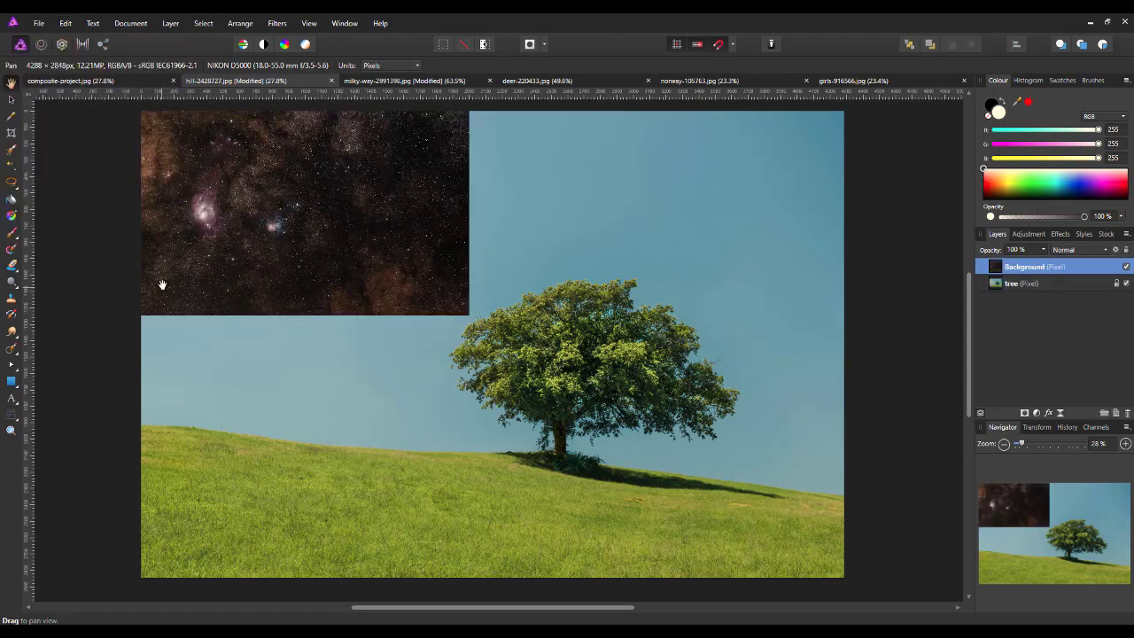
- Enlarge the pasted milky way layer and reposition it so that it covers the whole hill canvas
left_click(11, 100)
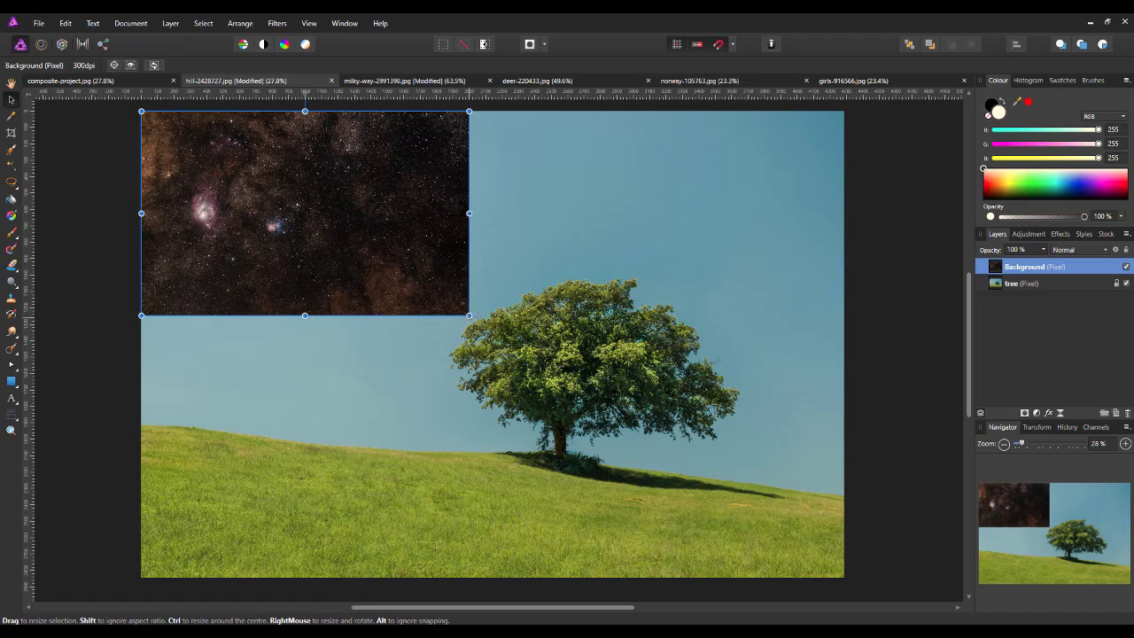
left_click_drag(469, 315, 808, 560)
left_click_drag(412, 281, 511, 326)
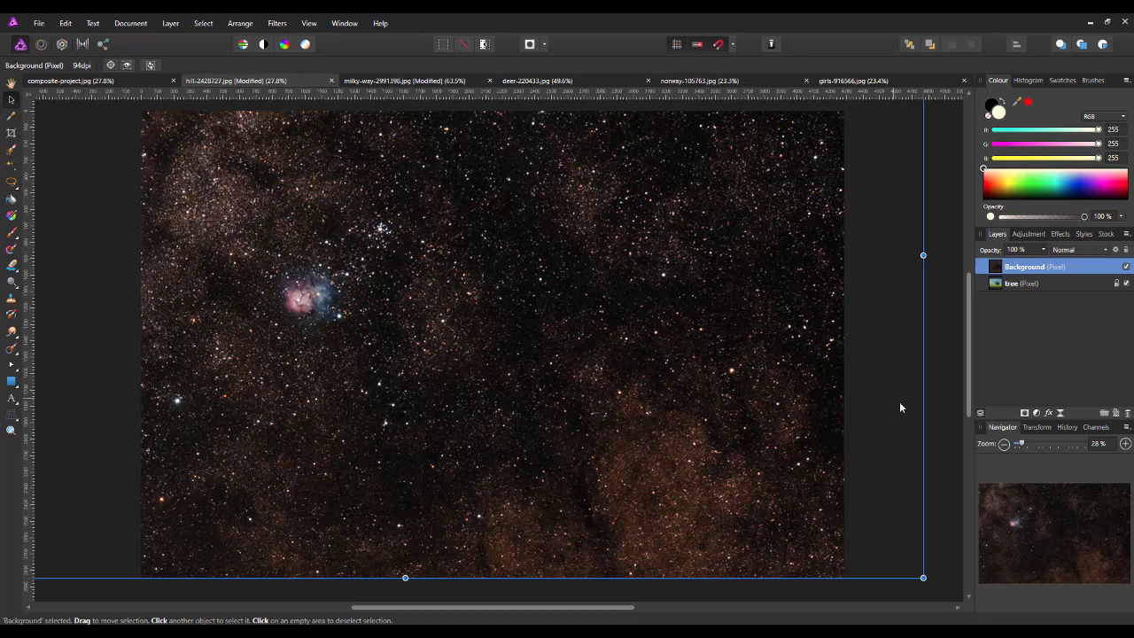
- Rename the milky way layer to "sky" and place it below the tree layer
double_click(1024, 266)
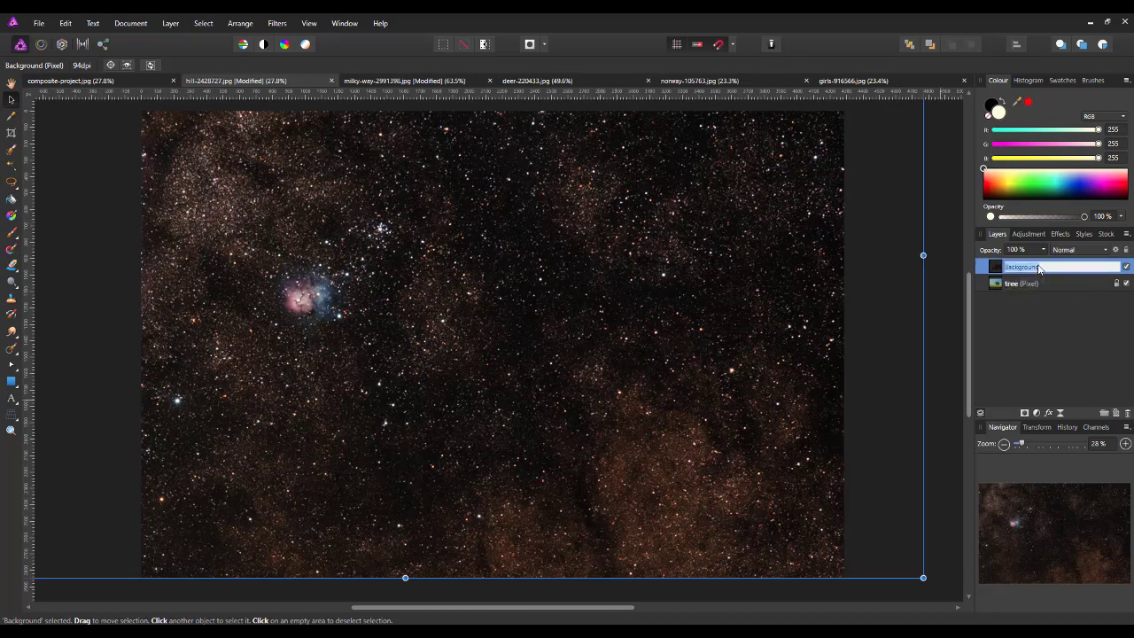
type("s")
type("ta")
key("Return")
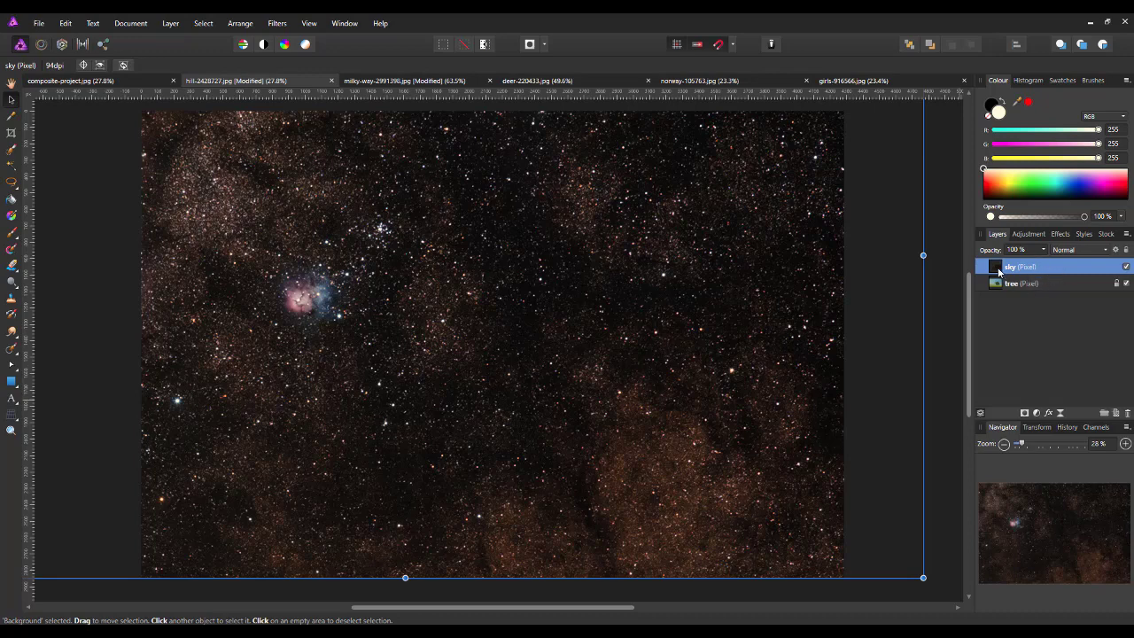
left_click_drag(984, 266, 999, 310)
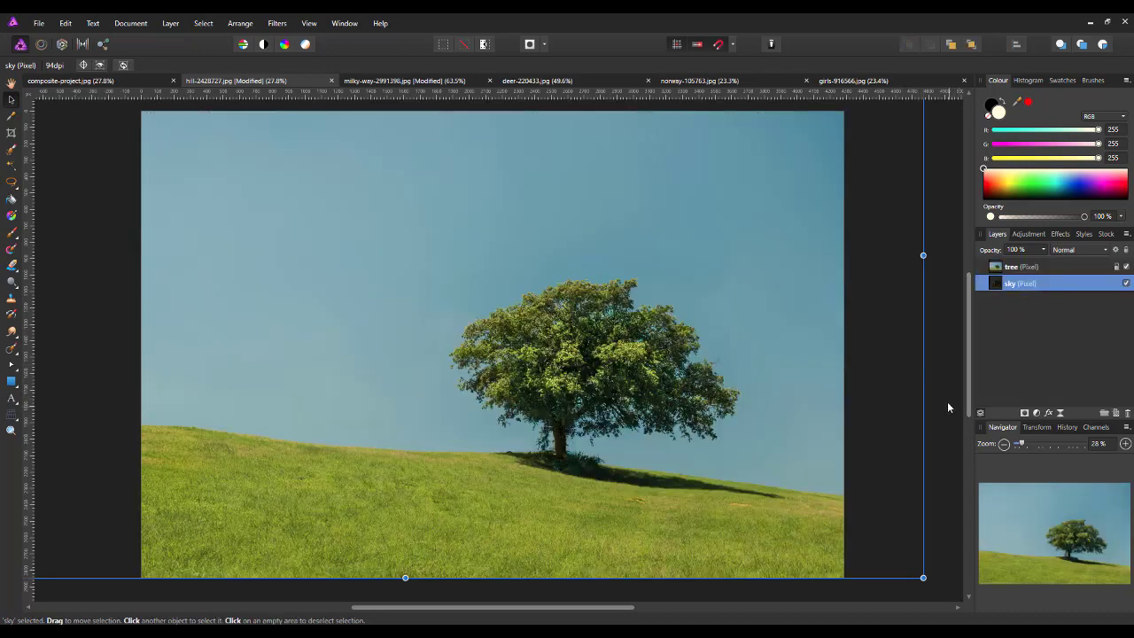
- Select the tree layer and look through the available blend modes without changing the current one
left_click(1053, 266)
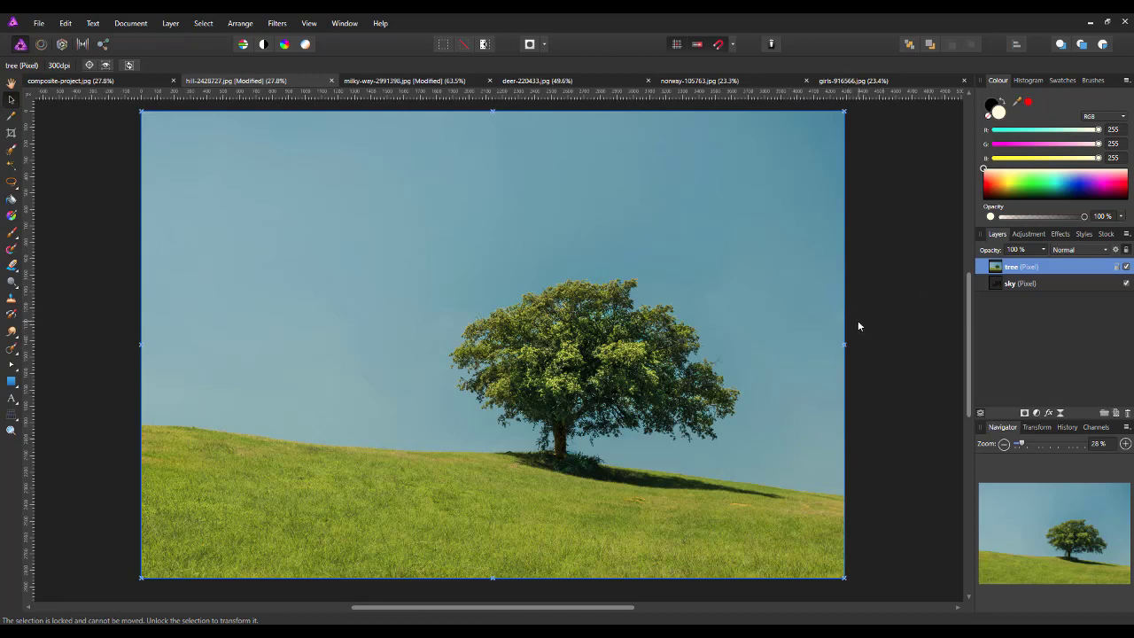
left_click(1106, 252)
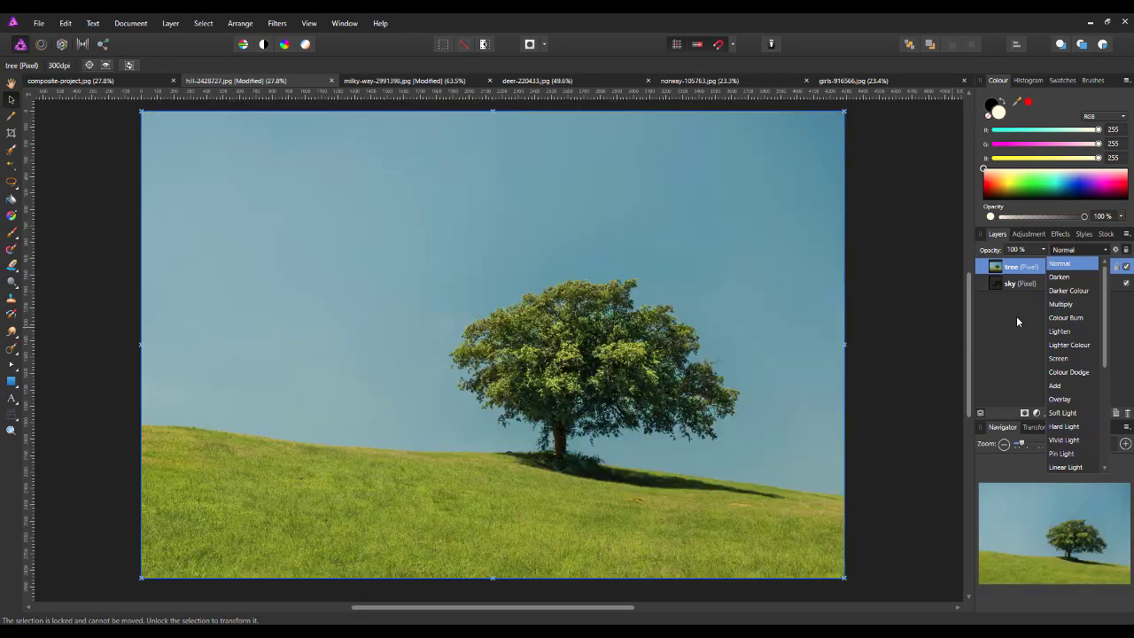
left_click(1122, 301)
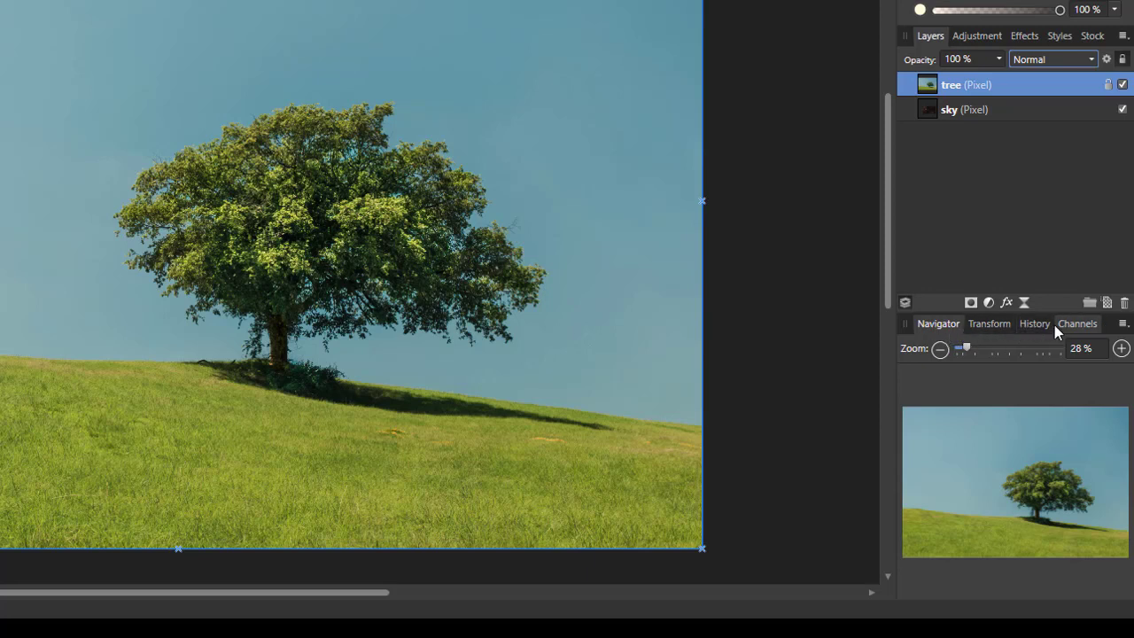
- Compare the composite red, green, blue and alpha channels for contrast between tree and sky, and restore all channels
left_click(1077, 324)
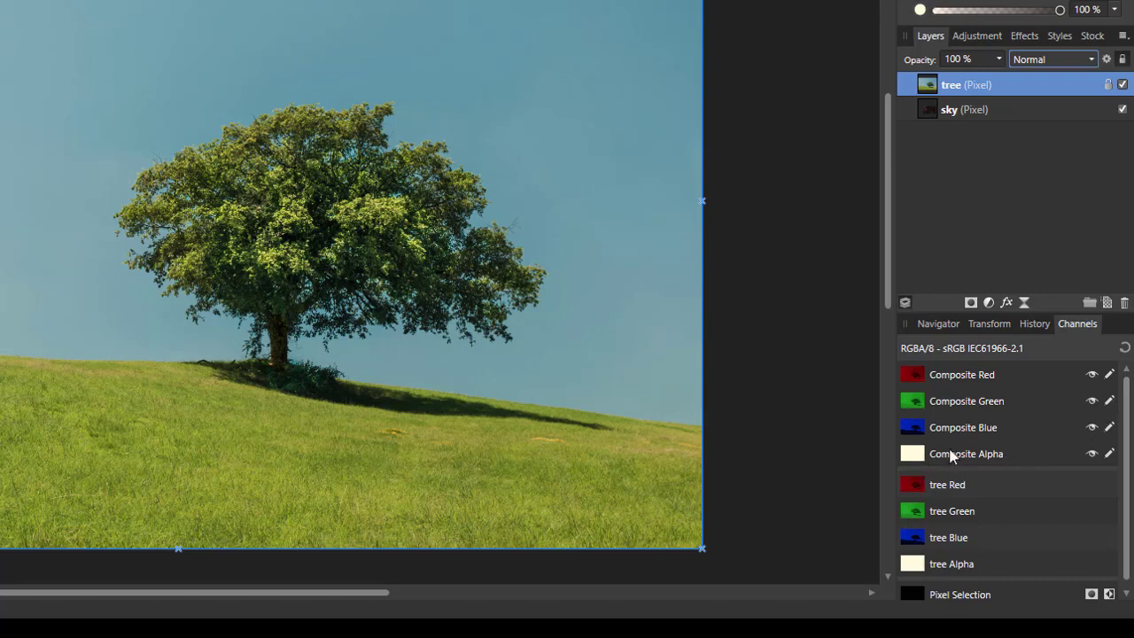
left_click(974, 381)
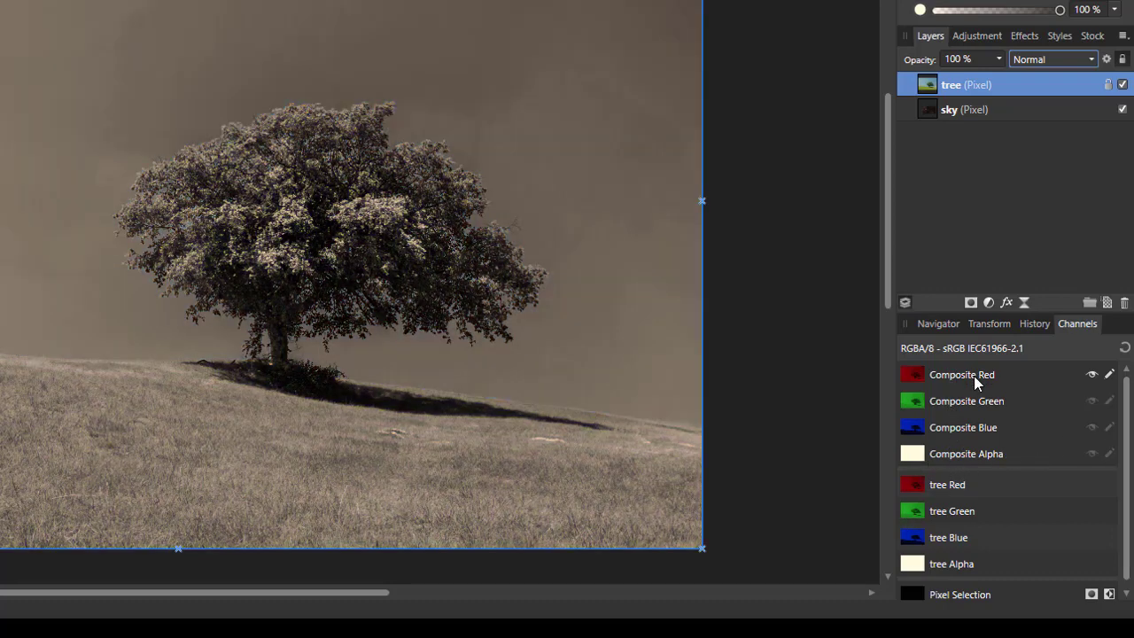
left_click(976, 402)
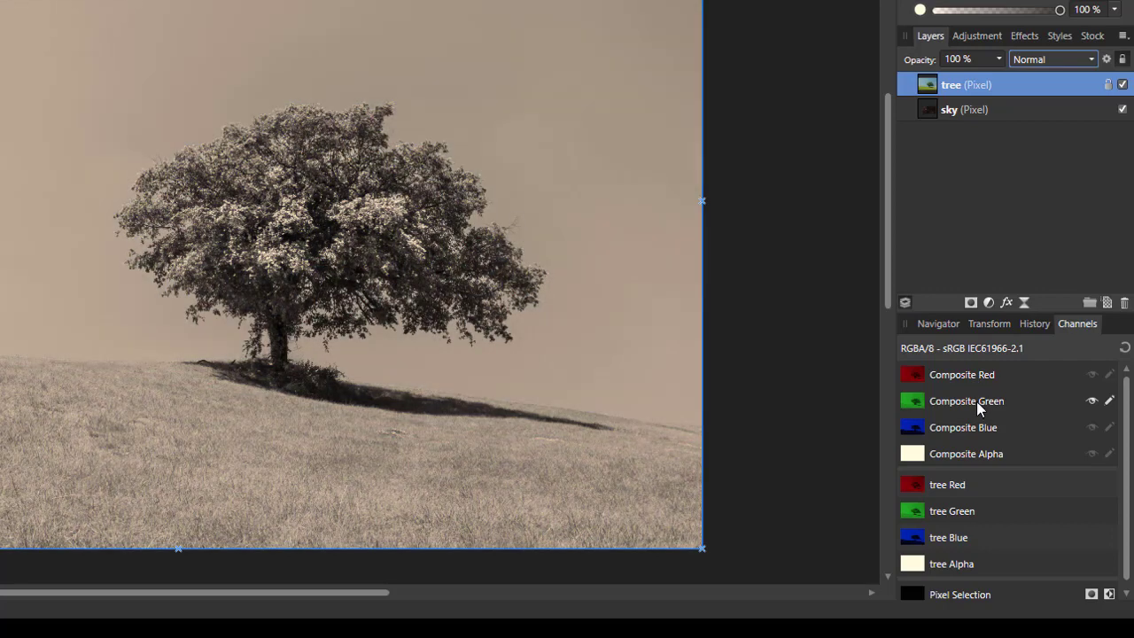
left_click(967, 431)
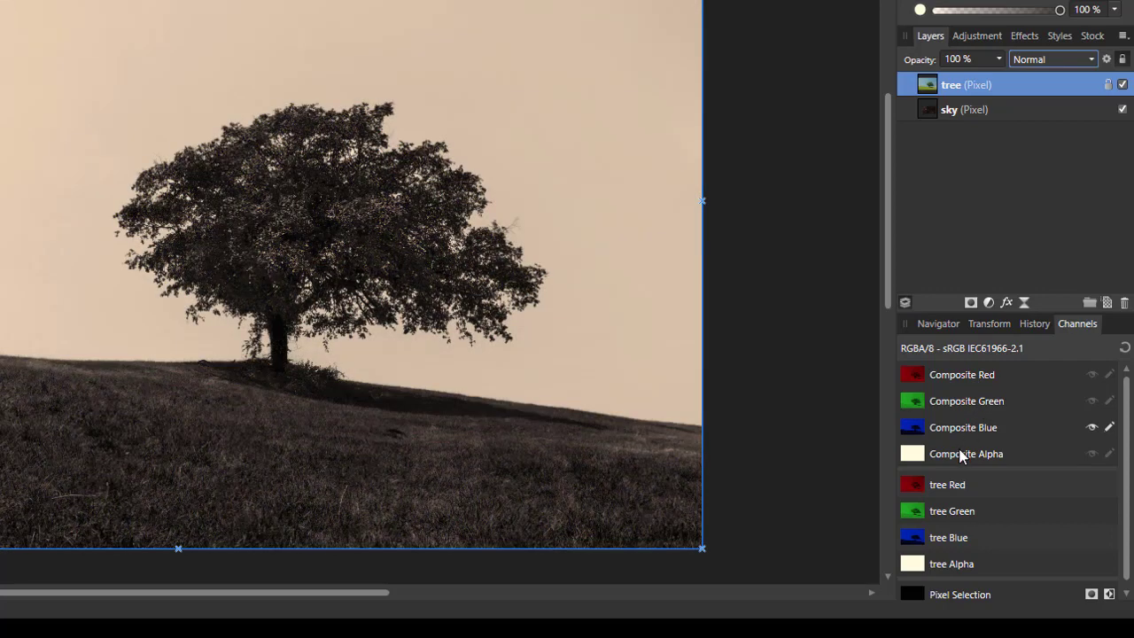
left_click(960, 453)
left_click(960, 436)
left_click(1124, 347)
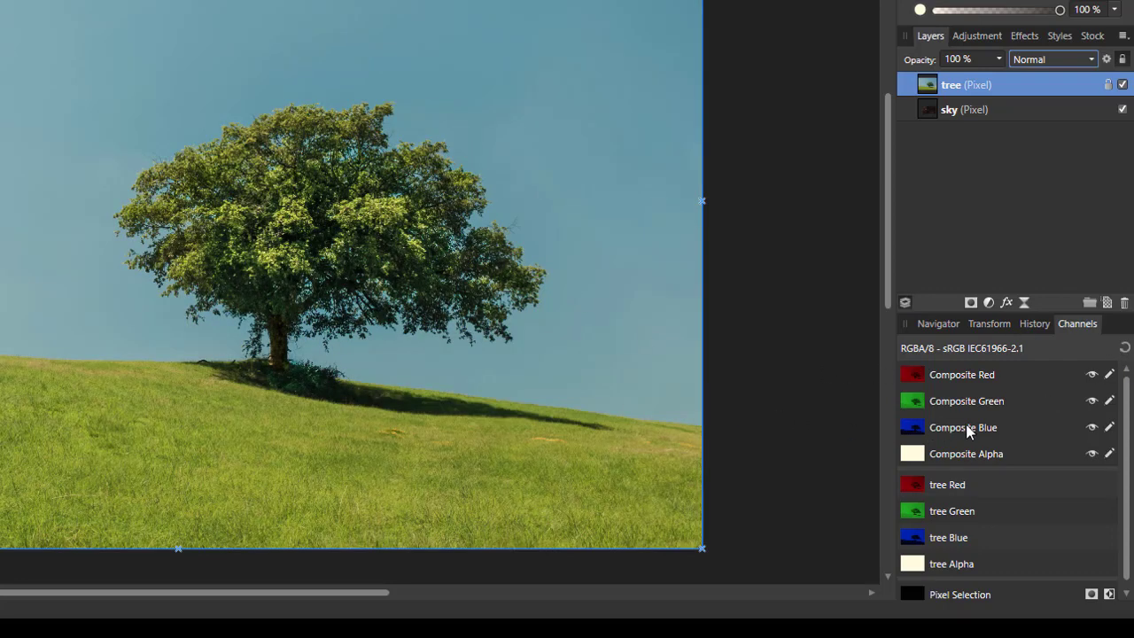
- Load the Composite Blue channel as a pixel selection of the sky
right_click(913, 427)
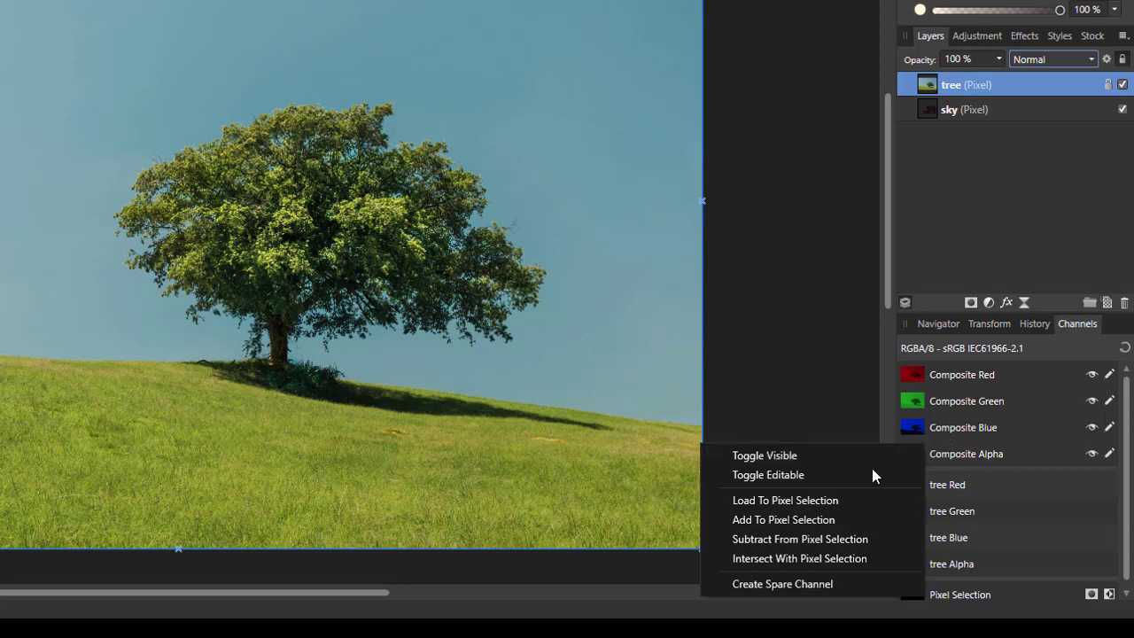
left_click(796, 501)
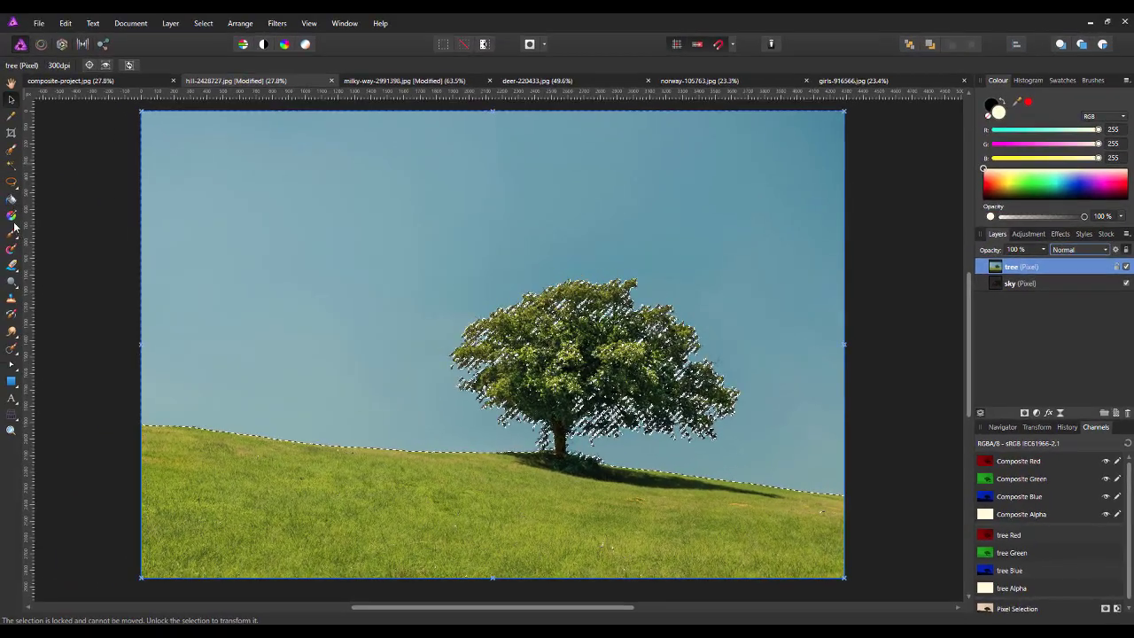
- Set the Selection Brush to subtract from the sky selection and enlarge its width to 280.6 px
left_click(9, 149)
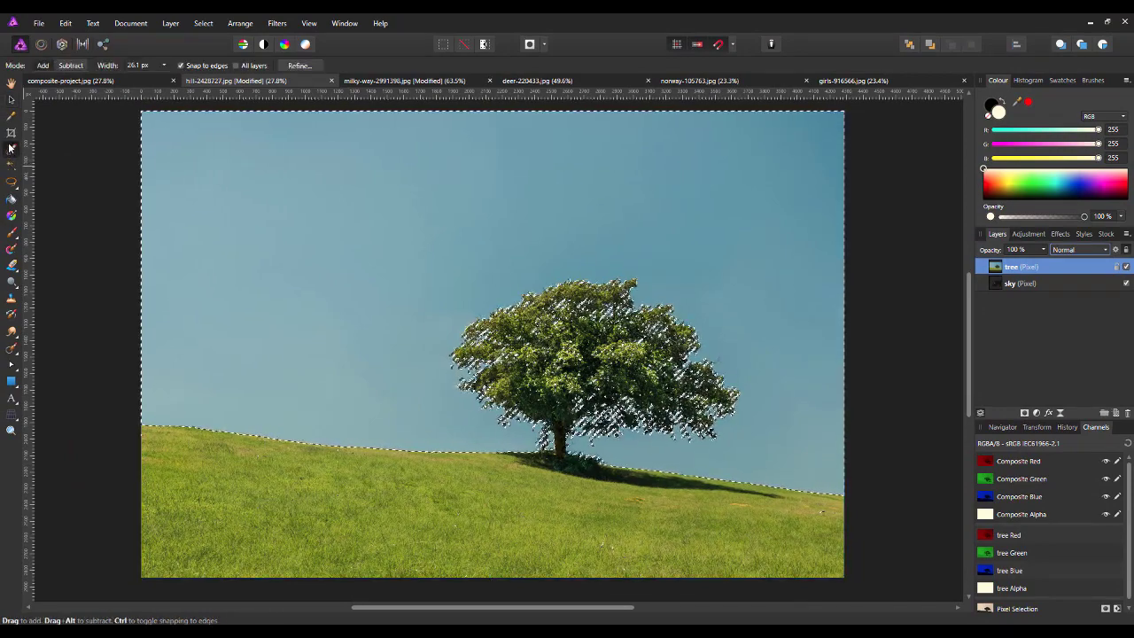
left_click(72, 66)
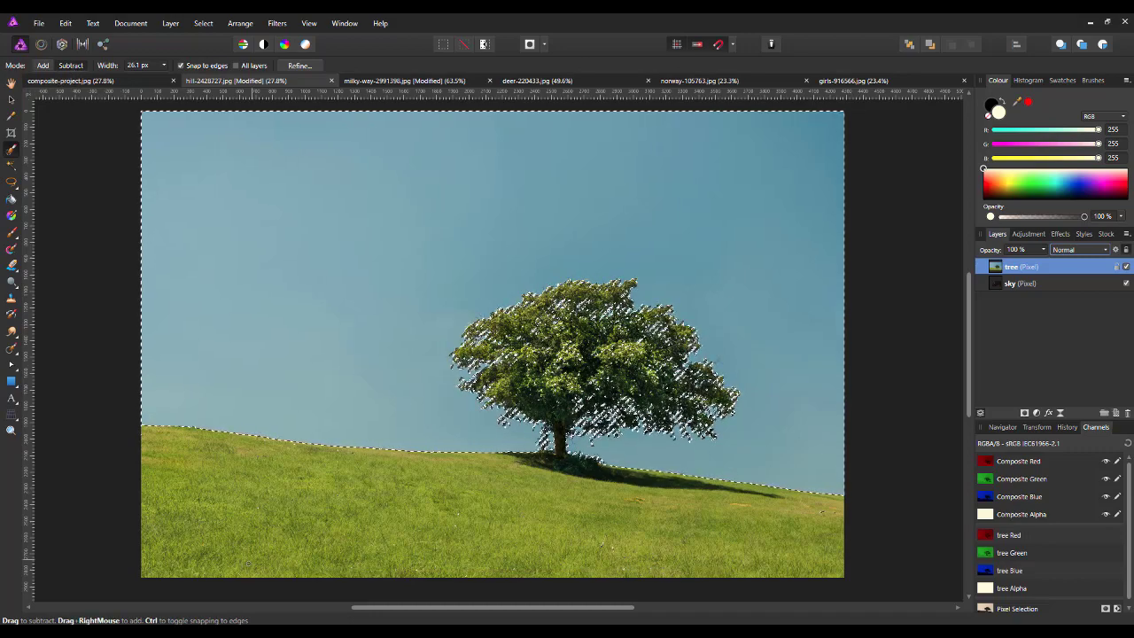
key("bracketright")
key("bracketright")
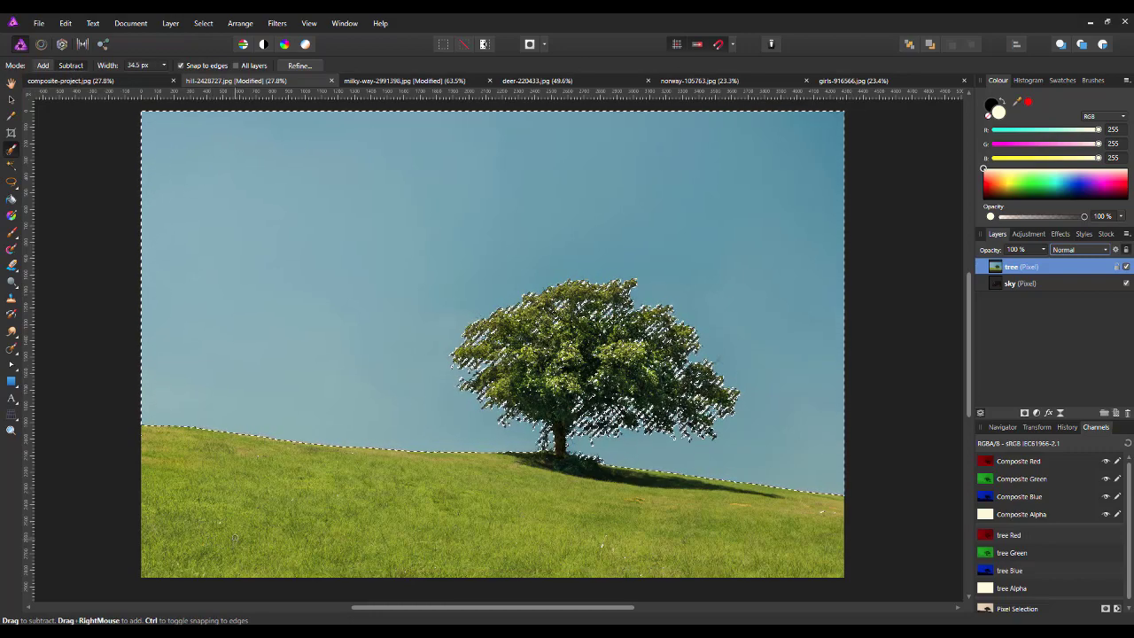
key("bracketright")
key("bracketright")
key("bracketright")
key("bracketright")
key("bracketright")
key("bracketright")
key("bracketright")
key("bracketright")
key("bracketright")
key("bracketright")
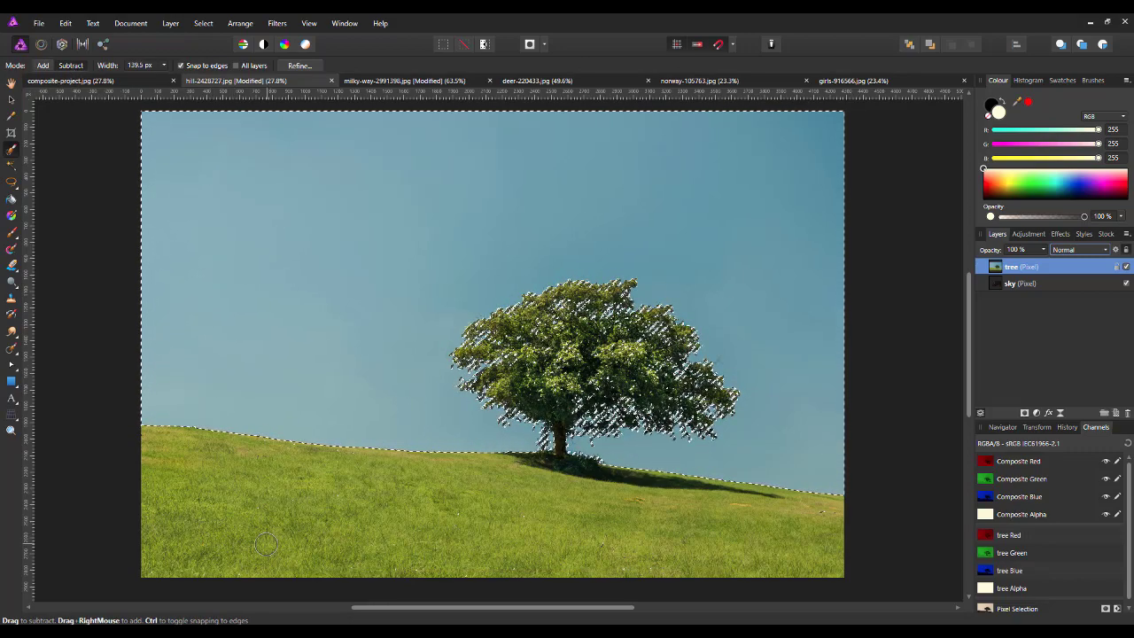
key("bracketright")
key("bracketright")
key("bracketright")
key("bracketright")
key("bracketright")
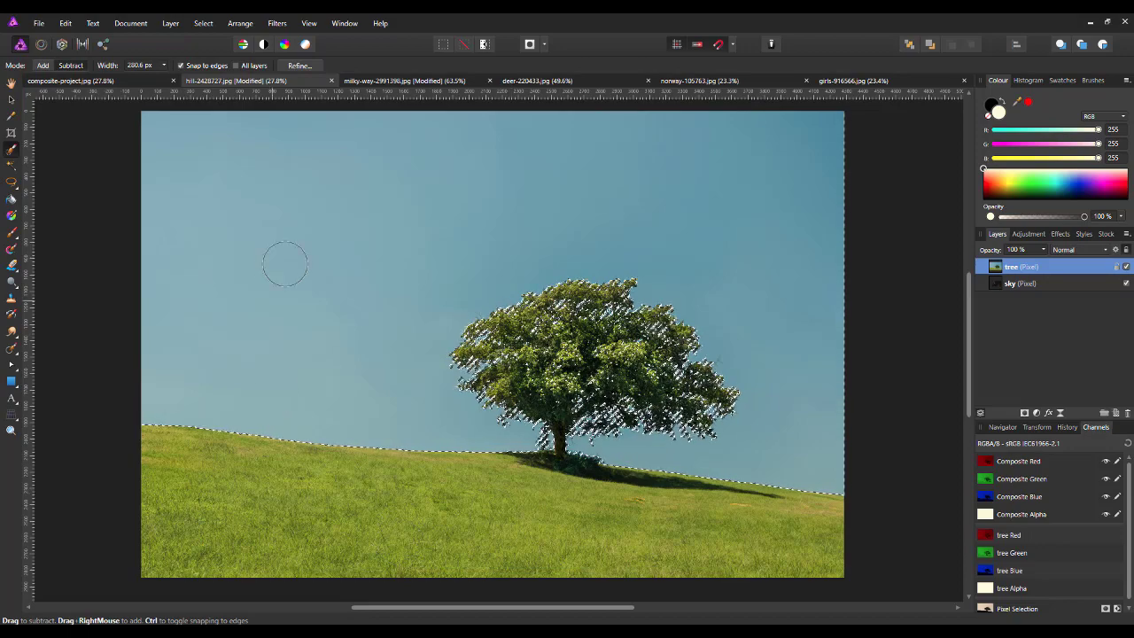
- Invert the pixel selection to cover the tree and hill, and duplicate the selected area to a new layer
left_click(202, 25)
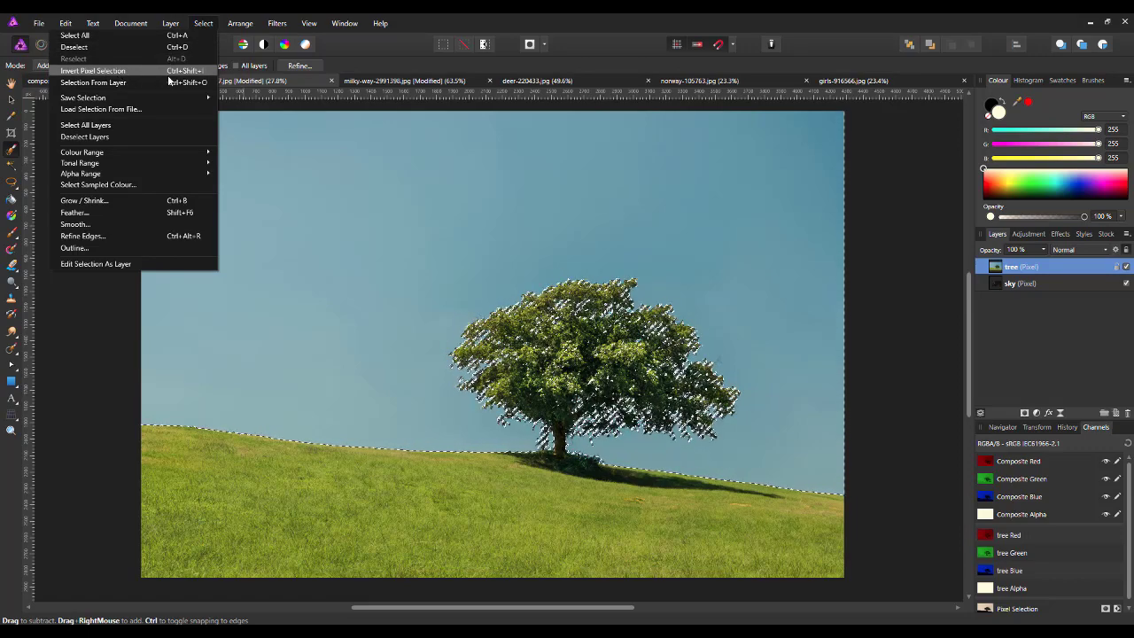
left_click(194, 73)
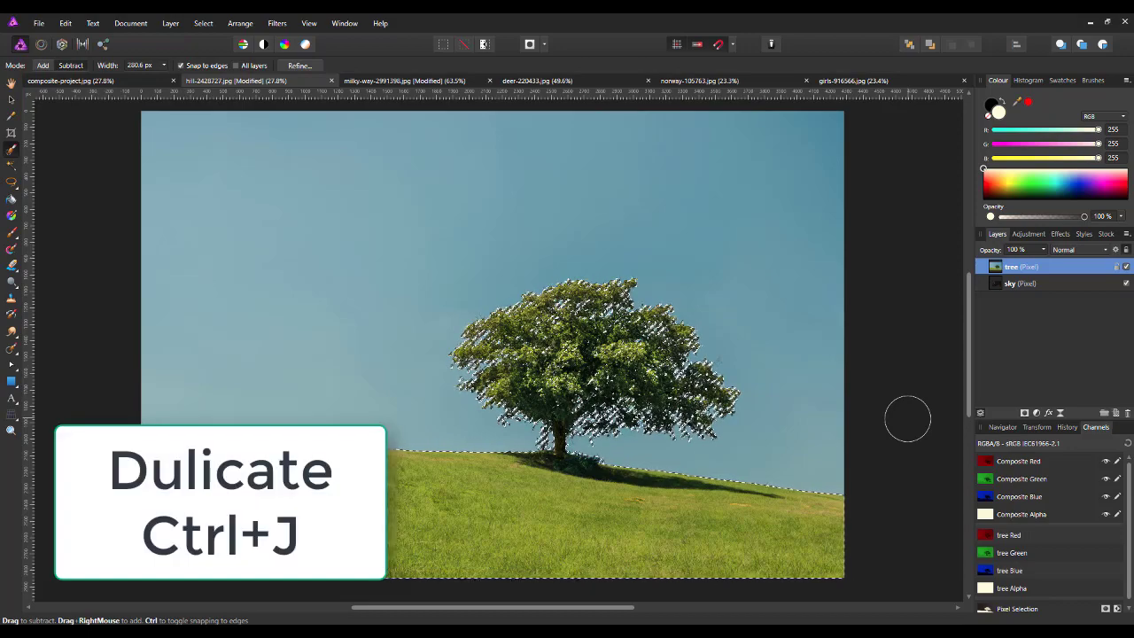
key("ctrl+j")
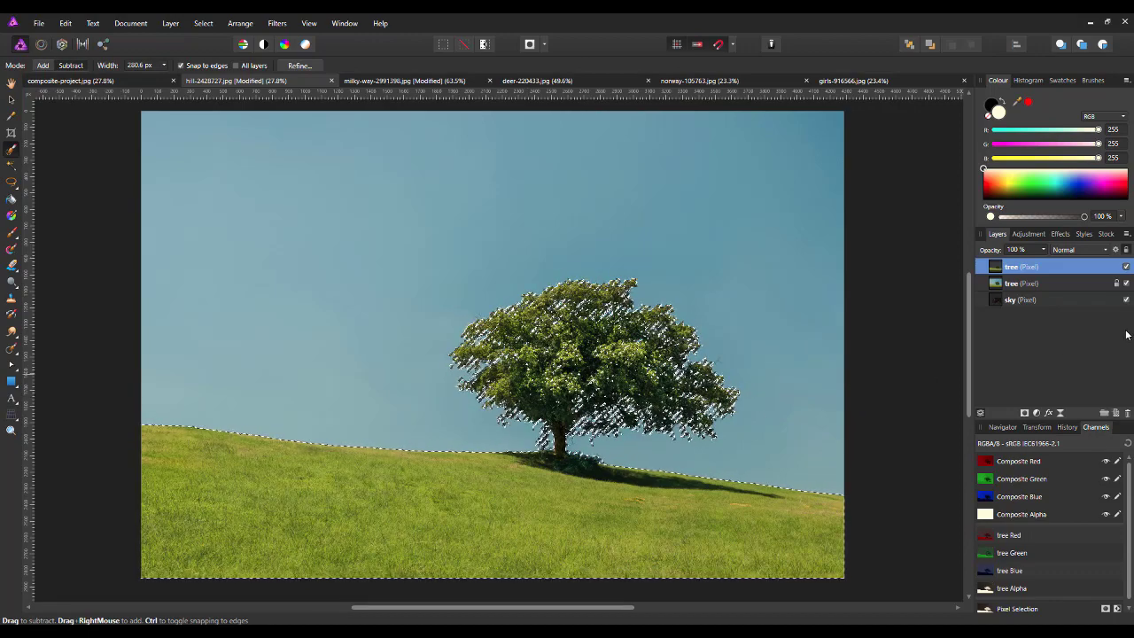
- Hide the locked original tree layer and deselect the pixel selection
left_click(1126, 285)
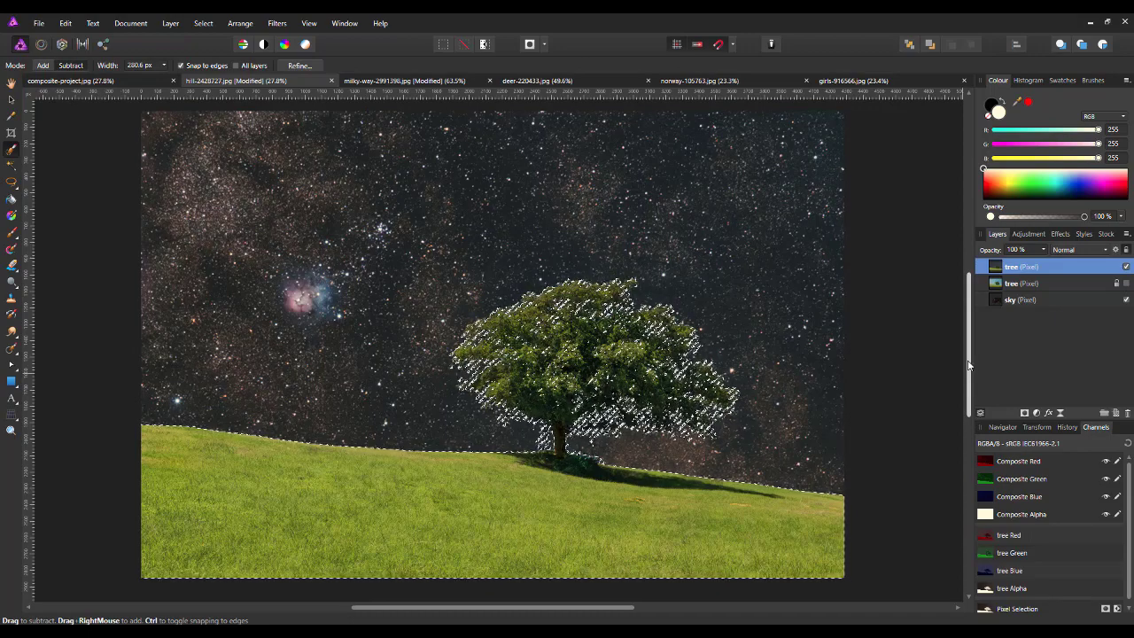
key("ctrl+d")
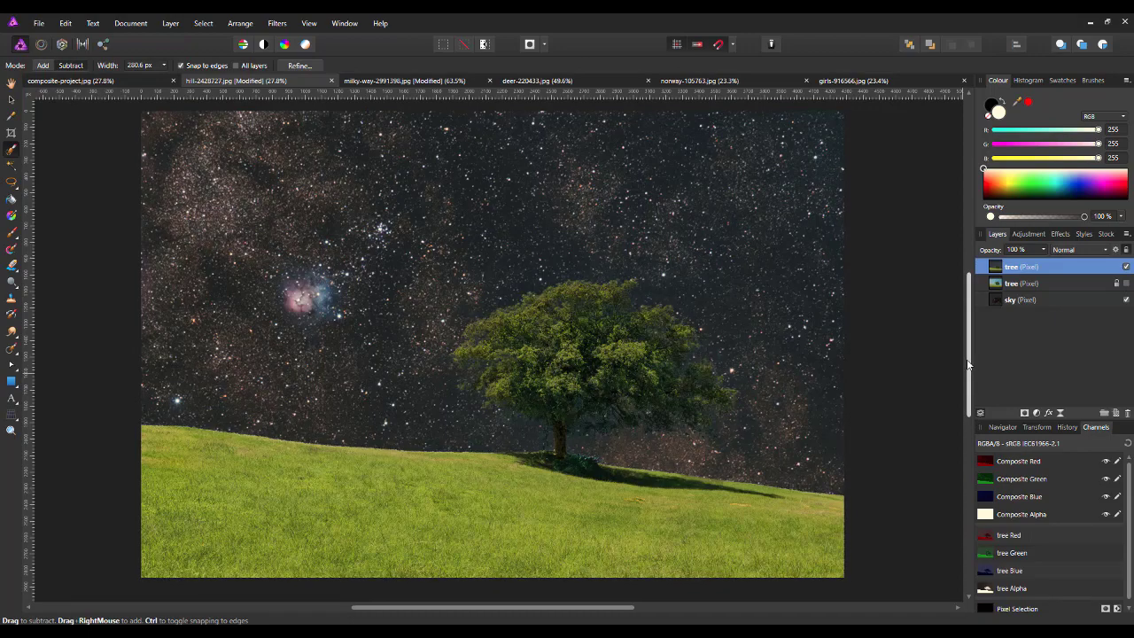
left_click(205, 24)
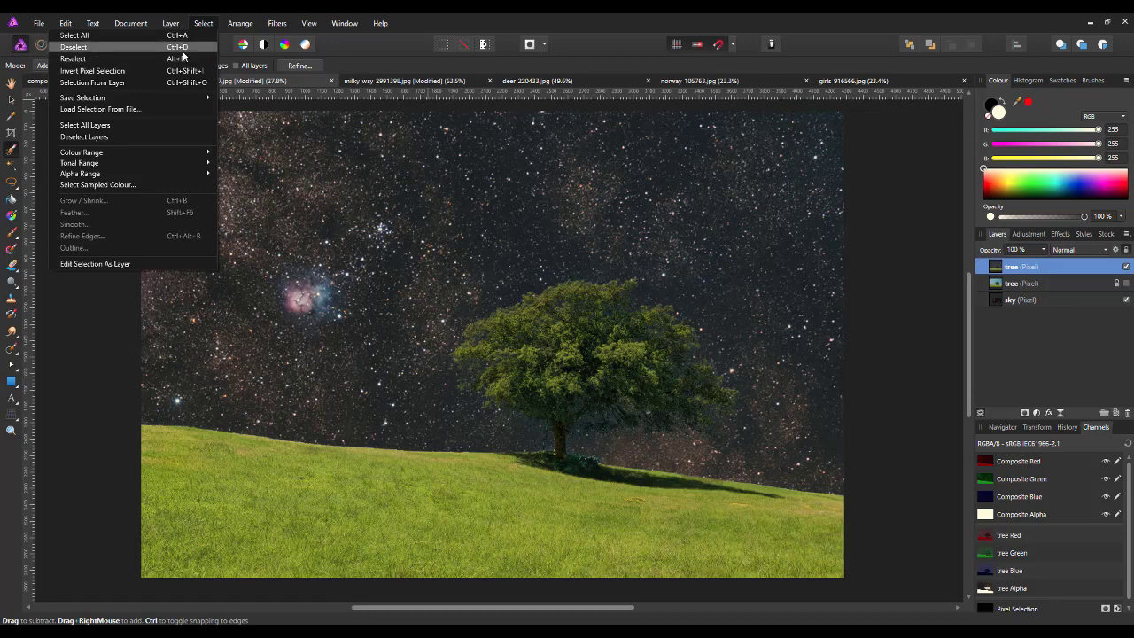
left_click(852, 51)
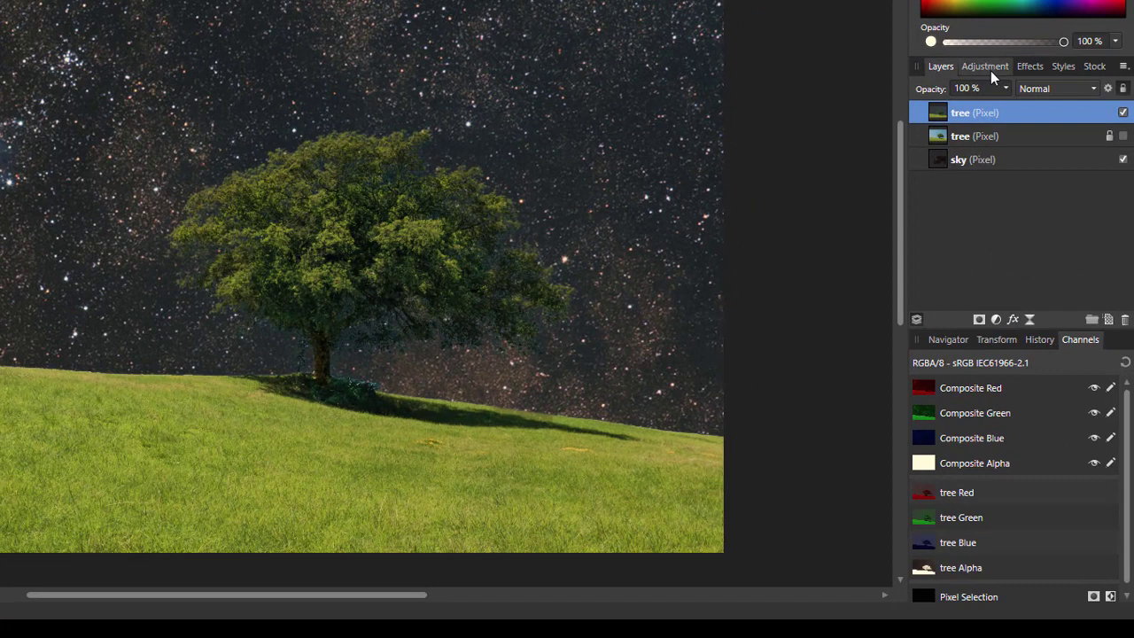
- Add a Levels adjustment above the cut-out tree layer
left_click(985, 67)
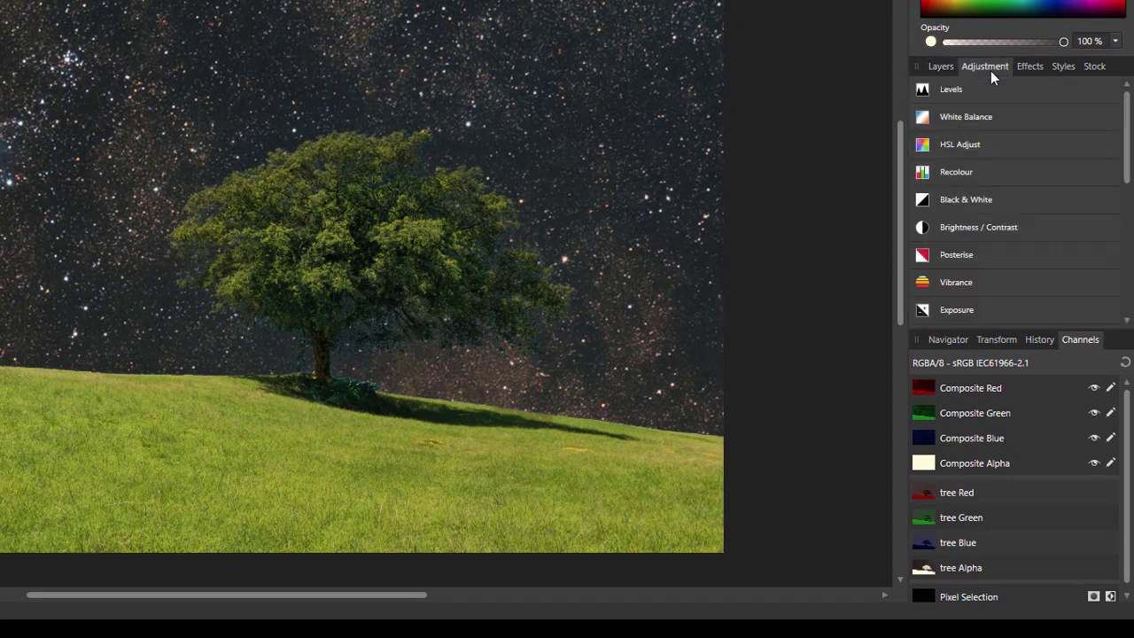
left_click(937, 68)
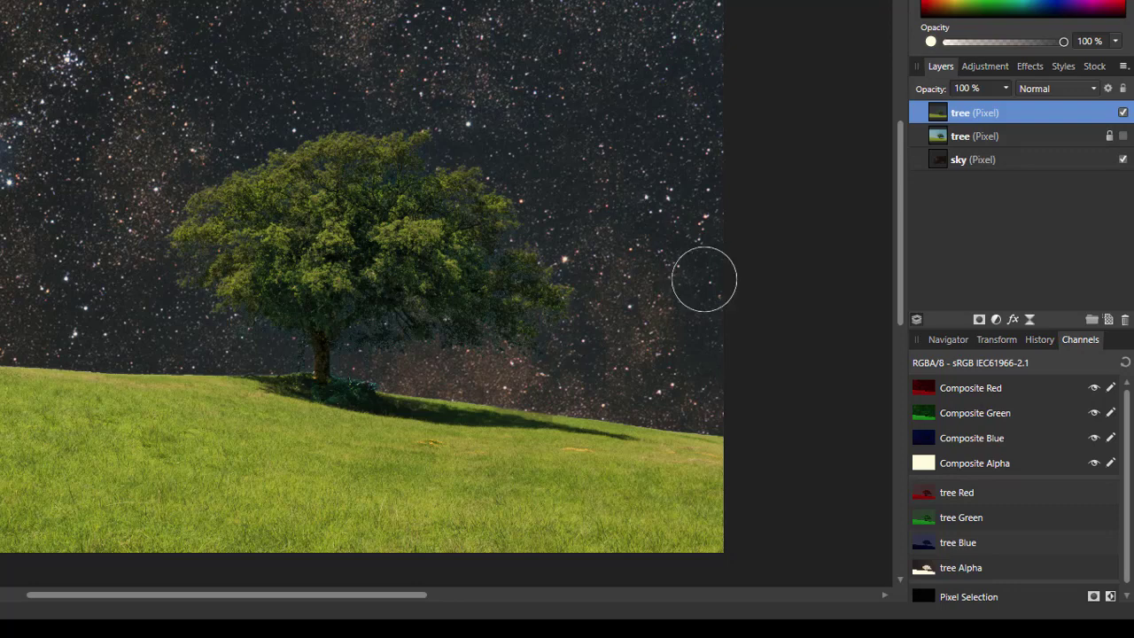
left_click(996, 320)
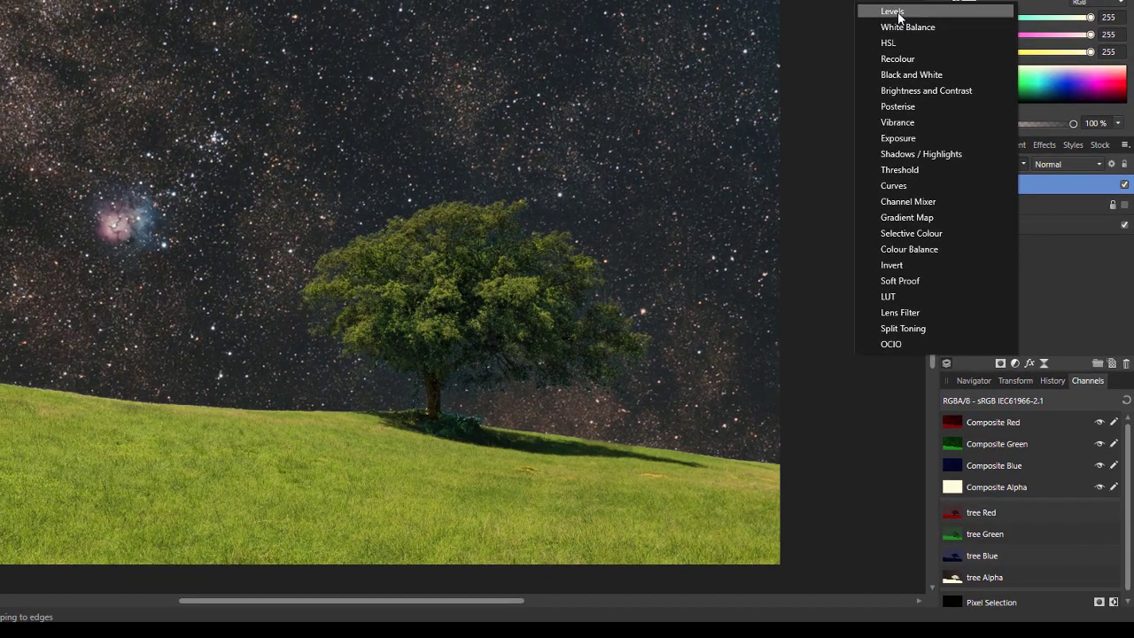
left_click(892, 11)
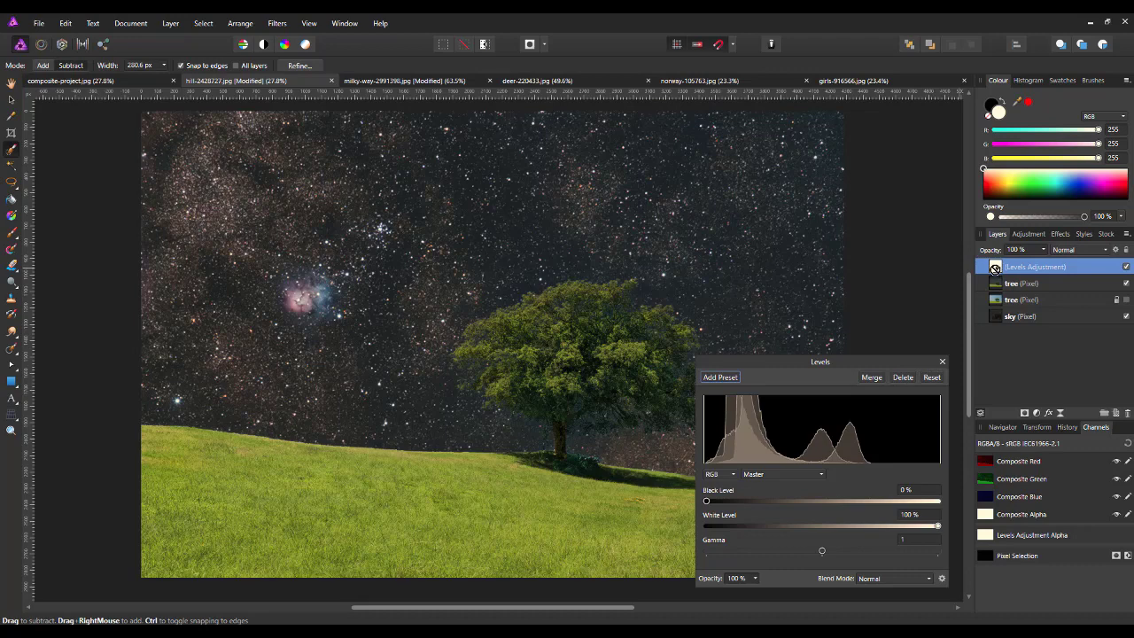
- Nest the Levels adjustment inside the cut-out tree layer and expand that layer to show it
mouse_move(1007, 290)
left_mouse_down()
mouse_move(1123, 295)
mouse_move(1004, 286)
left_mouse_up()
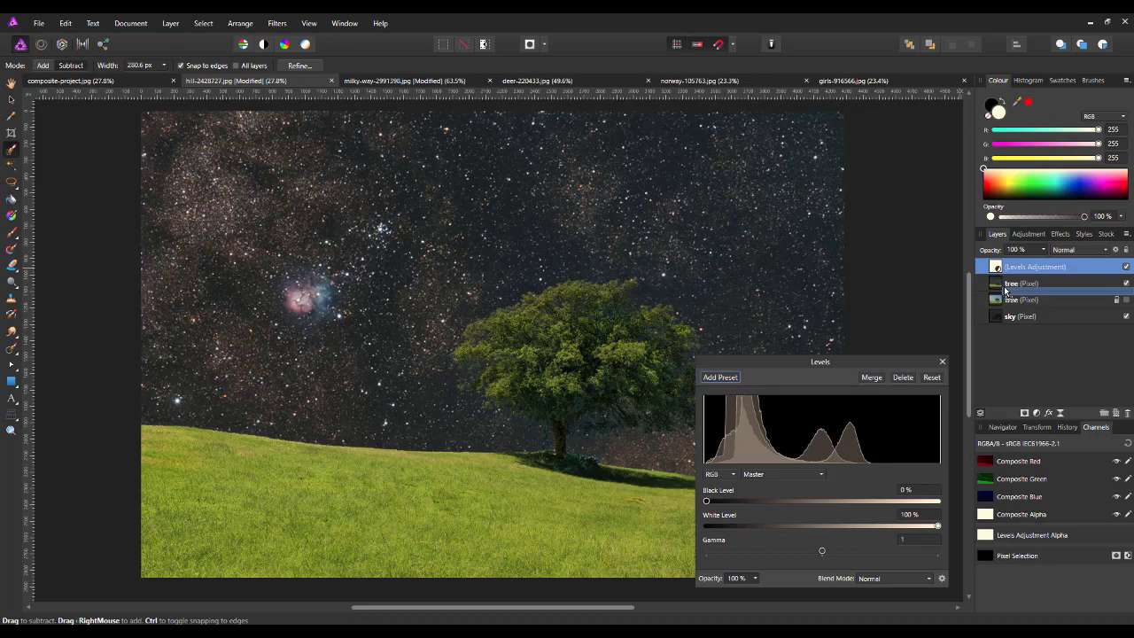
left_click_drag(1004, 286, 1008, 300)
left_click_drag(1006, 298, 1007, 295)
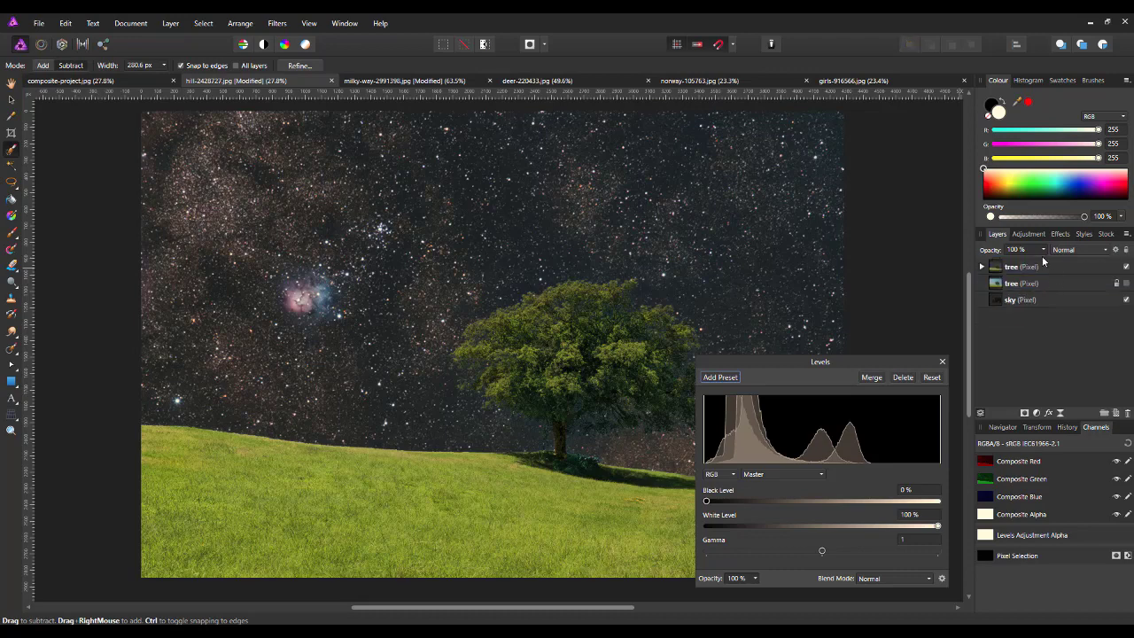
left_click(982, 267)
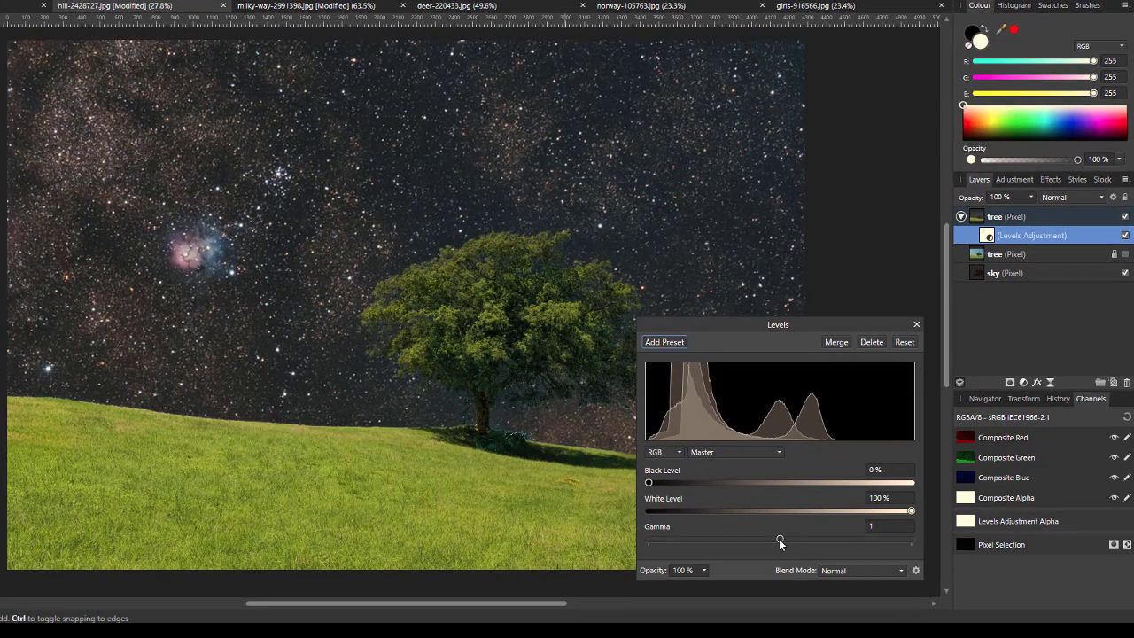
- Darken the tree and hill with a Levels gamma of 1.714 and a black level of 64%
left_click_drag(780, 543, 873, 543)
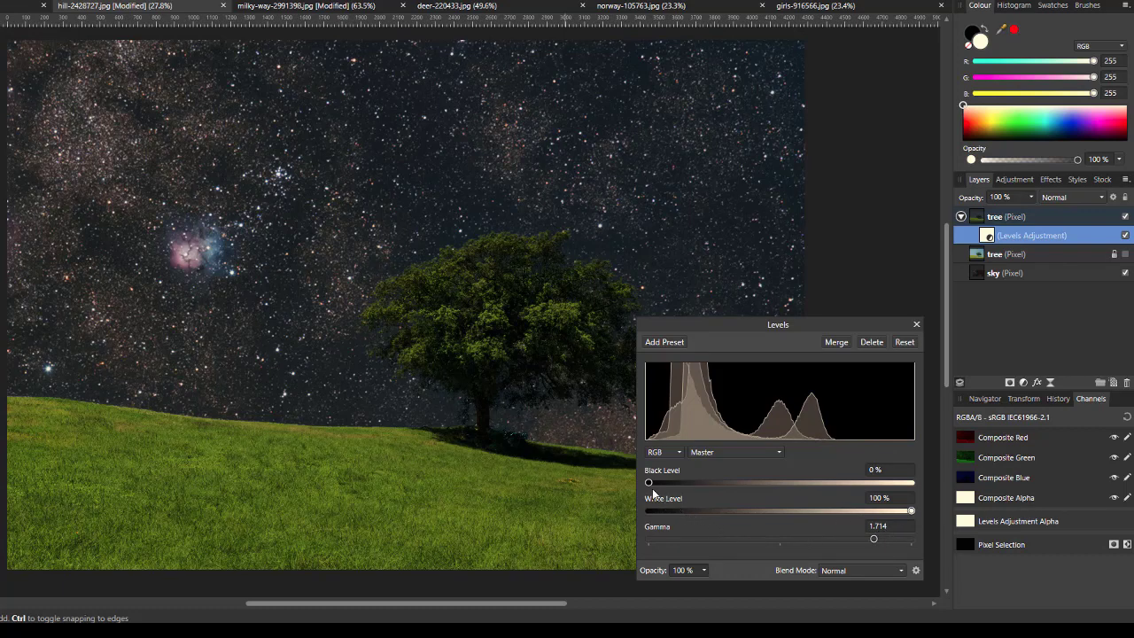
left_click_drag(651, 485, 815, 486)
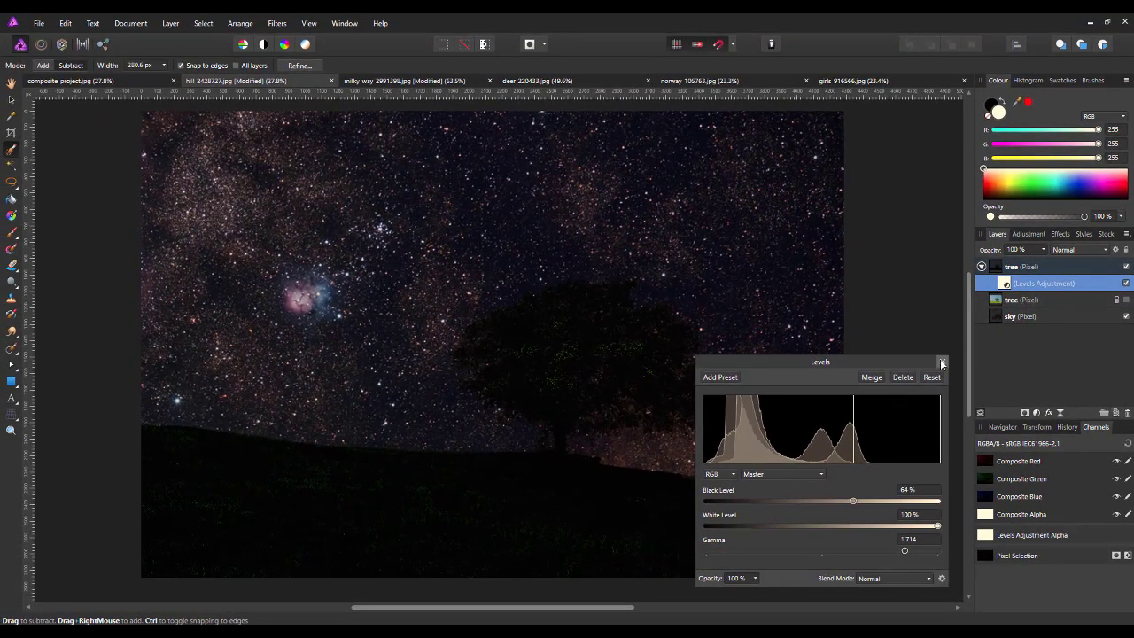
left_click(941, 363)
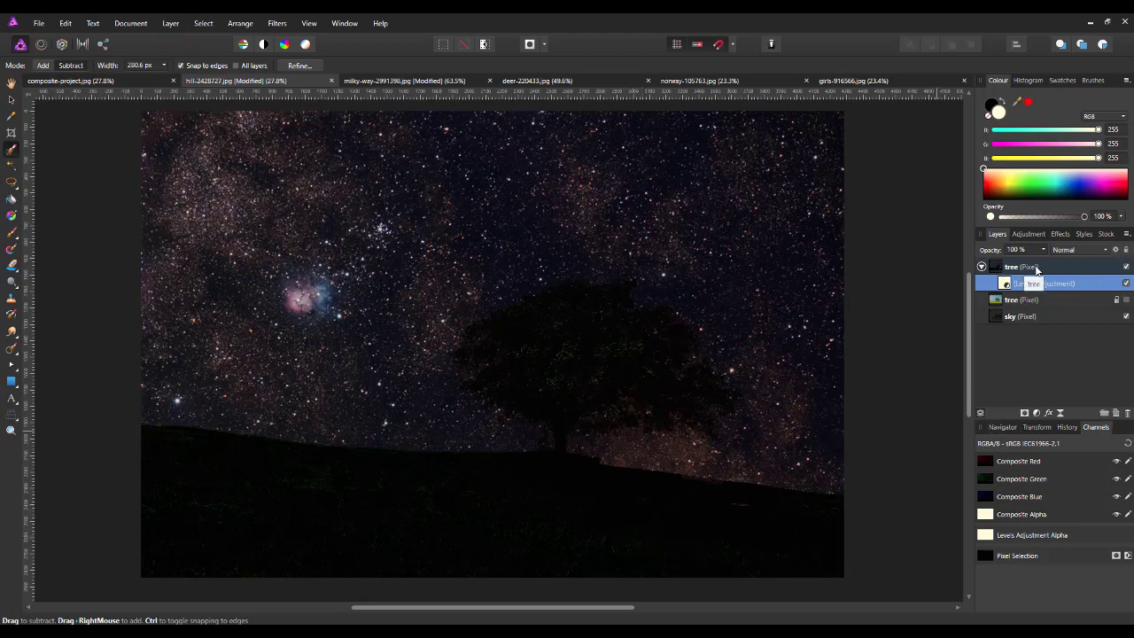
- Add an HSL adjustment directly above the sky layer
left_click(1047, 321)
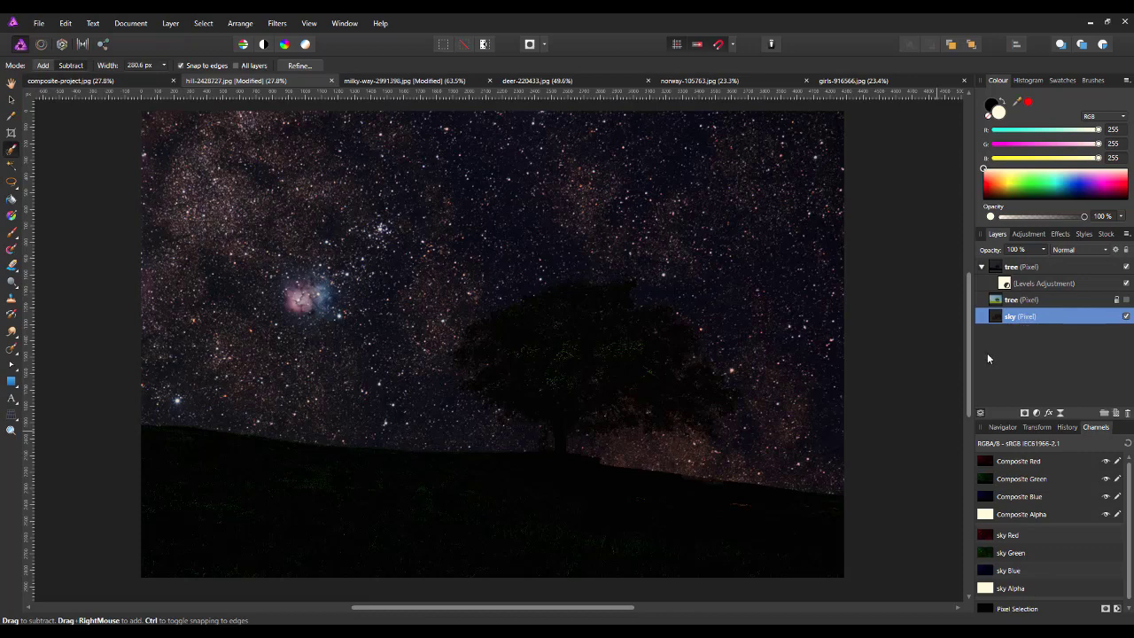
left_click(1035, 414)
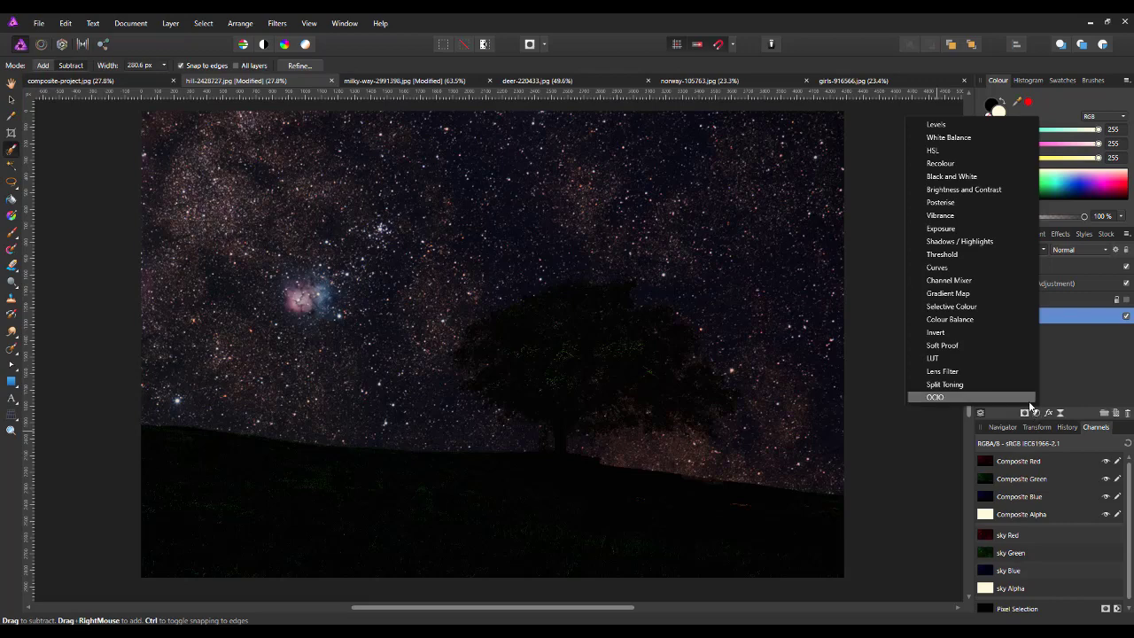
left_click(1067, 378)
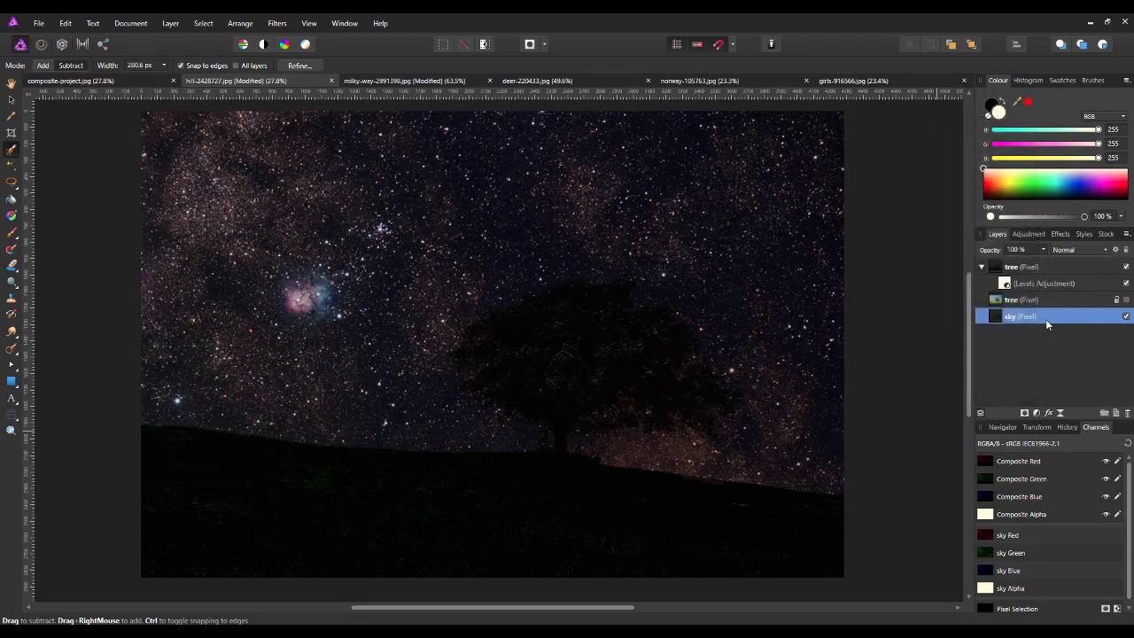
left_click(1041, 234)
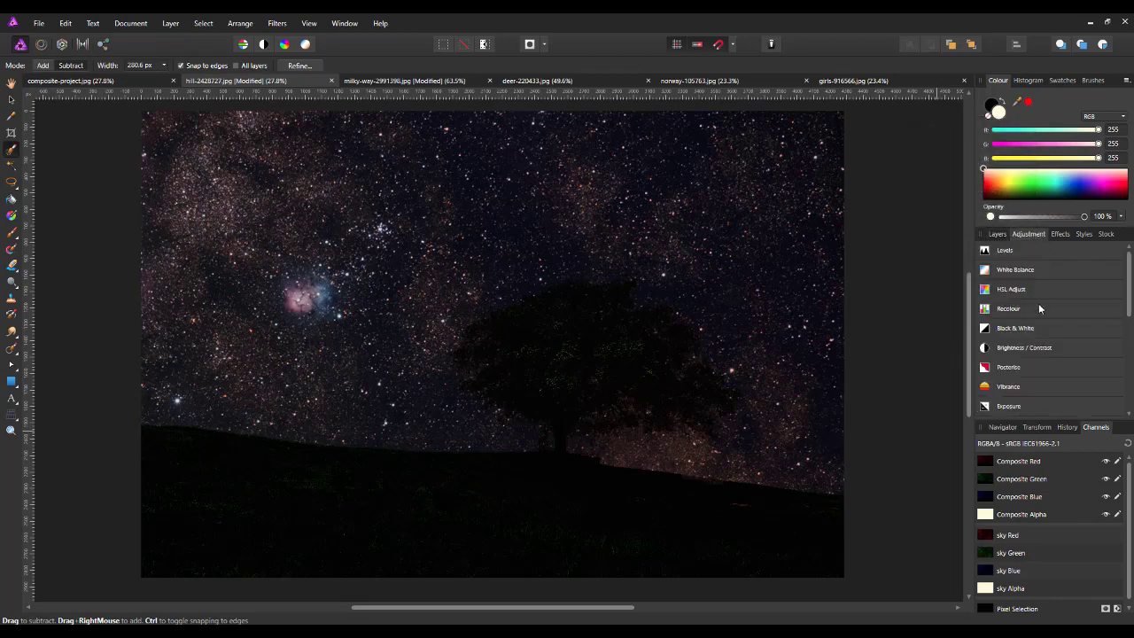
left_click(998, 234)
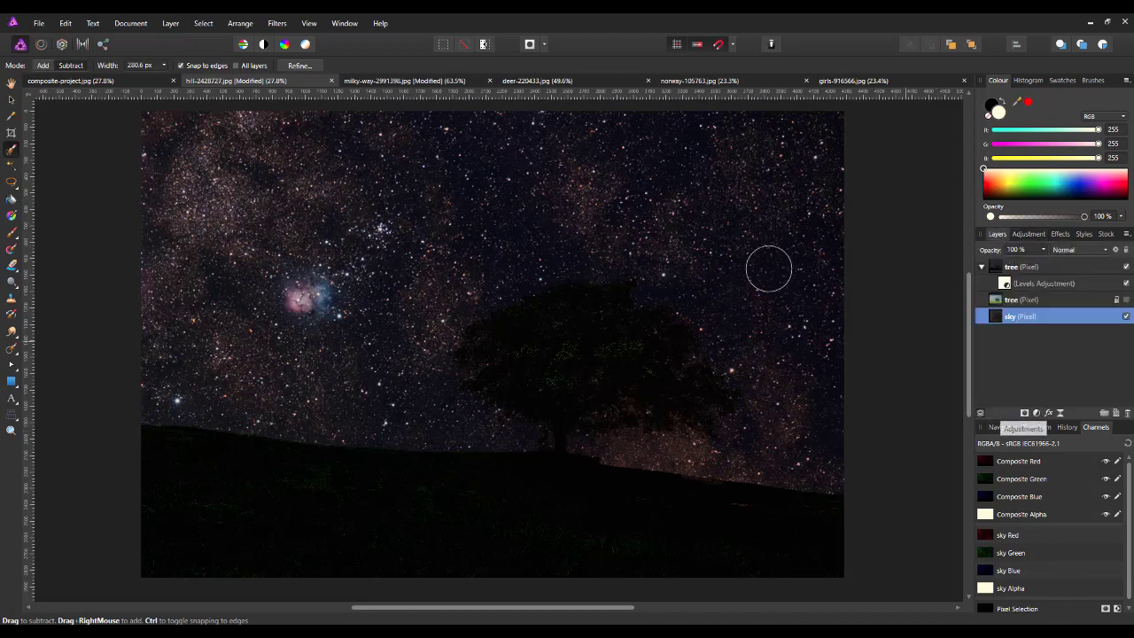
left_click(1036, 414)
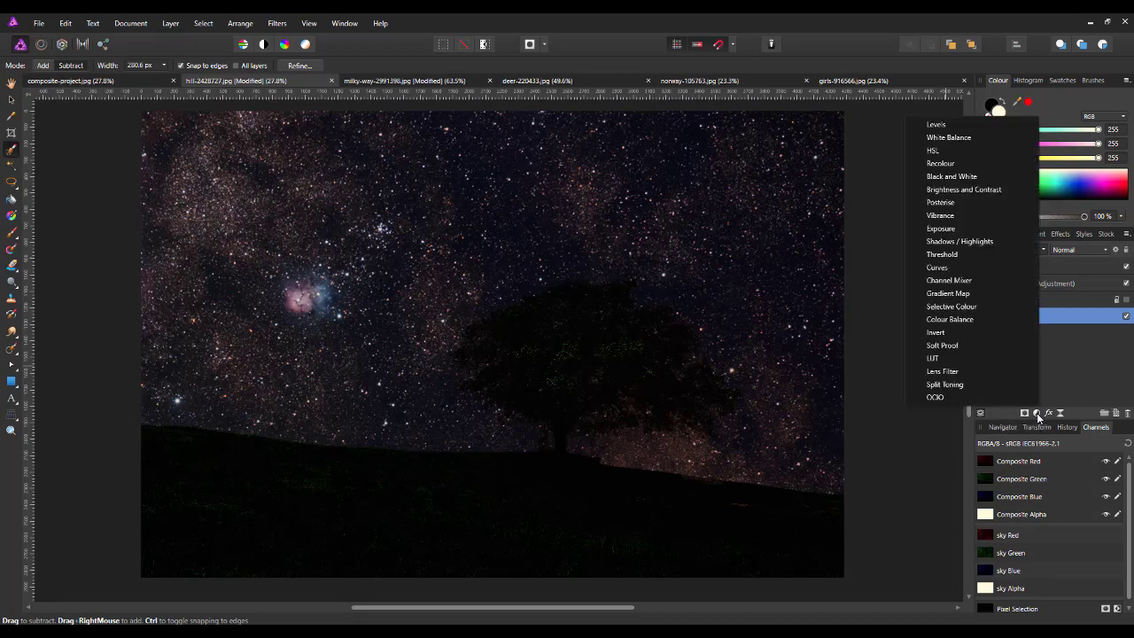
left_click(929, 152)
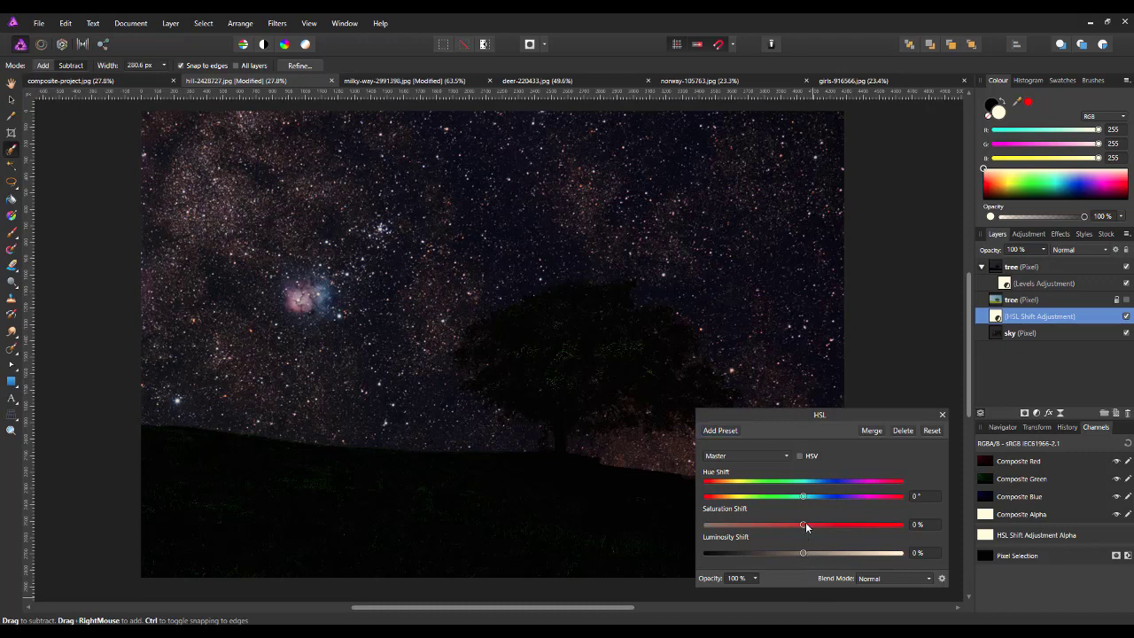
- Set the HSL saturation shift to 39% and luminosity shift to -31%, and collapse the cut-out tree layer
left_click_drag(804, 525, 860, 526)
left_click_drag(849, 526, 840, 526)
left_click_drag(803, 554, 779, 554)
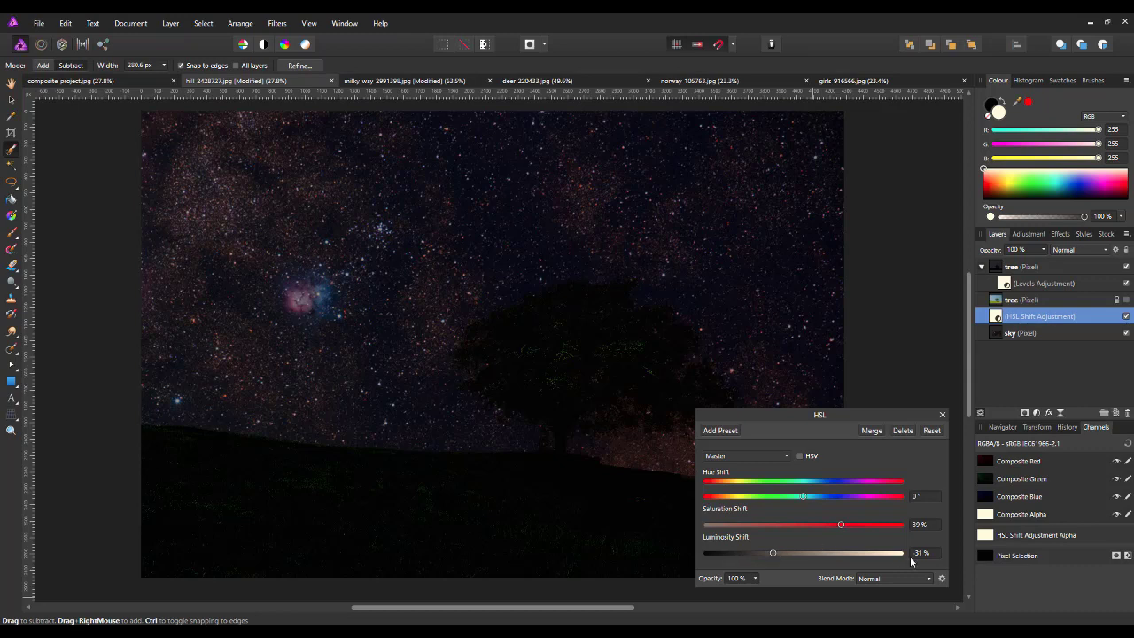
left_click(943, 414)
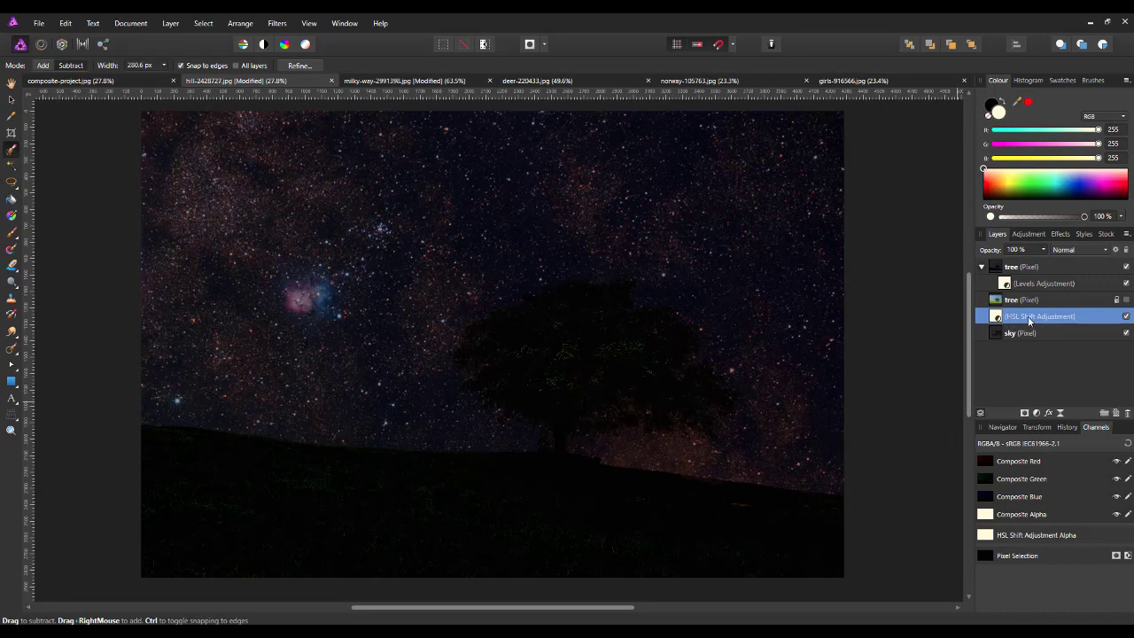
left_click(1072, 267)
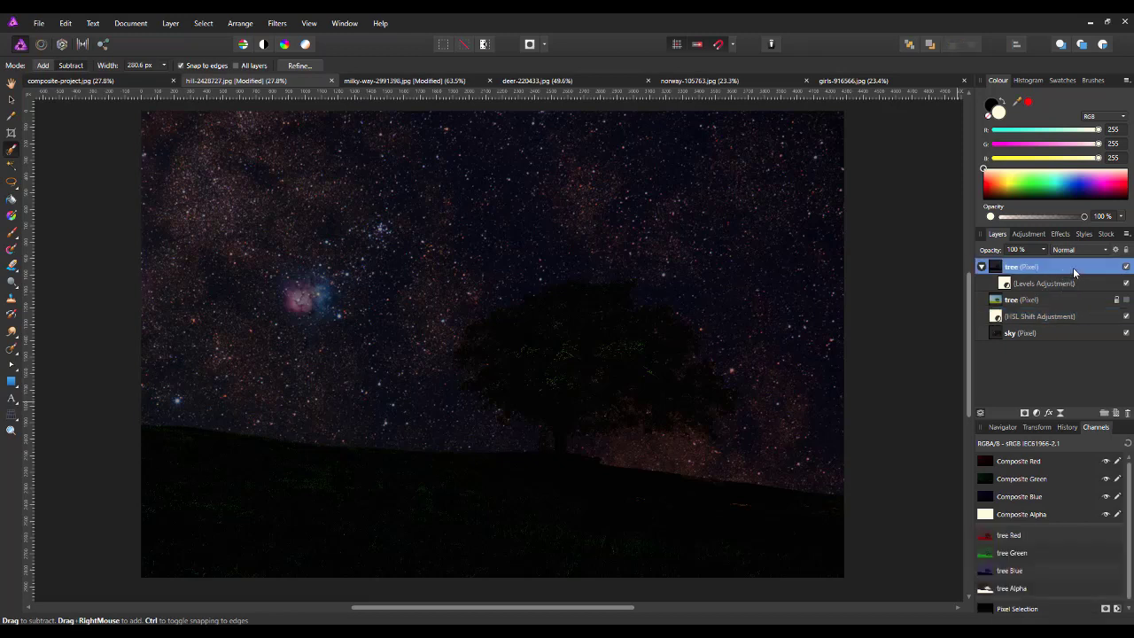
left_click(982, 267)
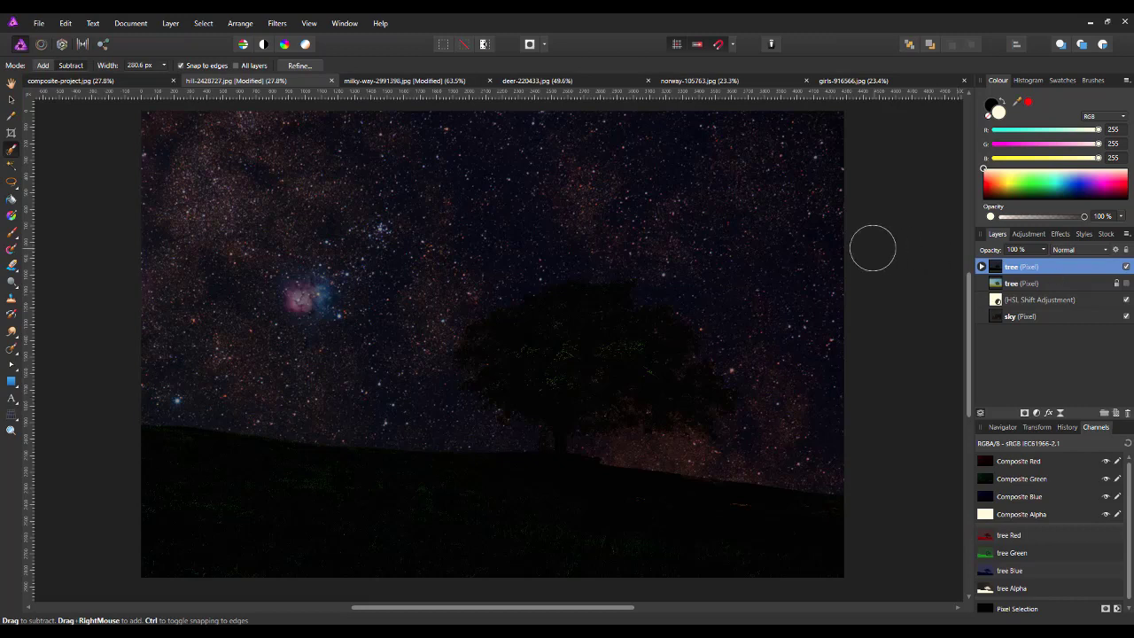
- Copy the deer image's Background layer from deer-220433.jpg and paste it into hill-2428727.jpg
left_click(546, 80)
key("h")
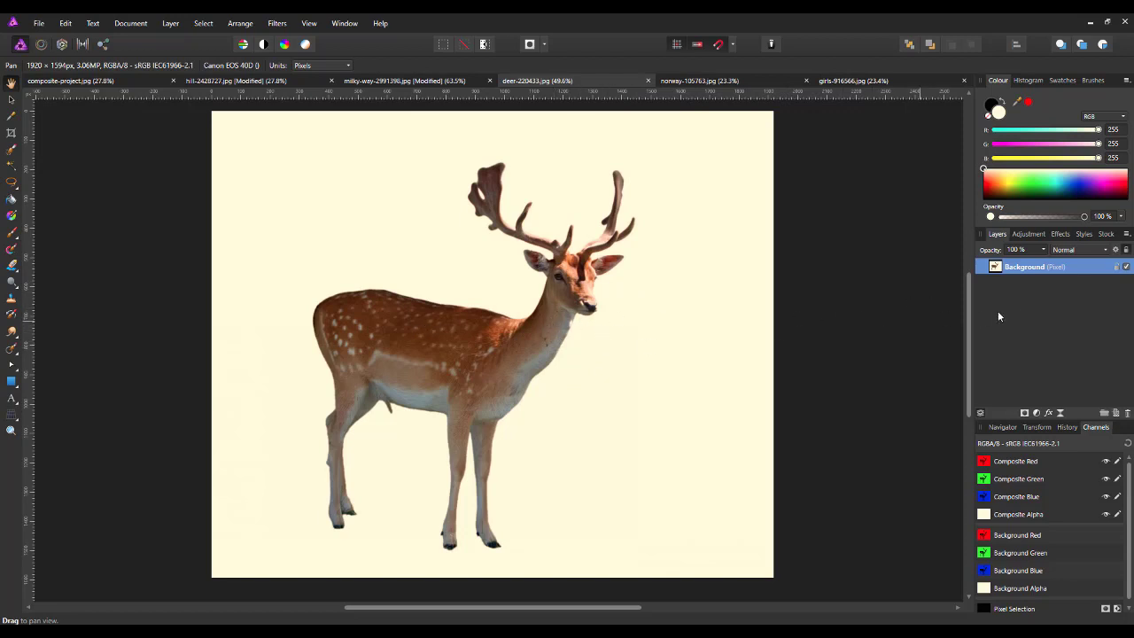
right_click(1028, 267)
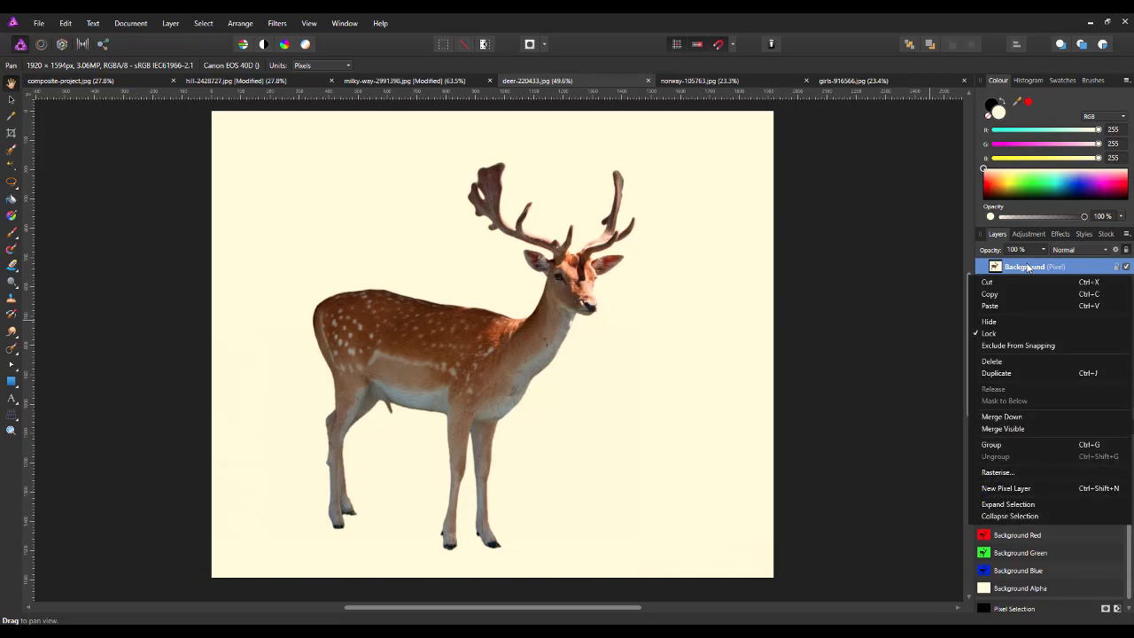
left_click(990, 298)
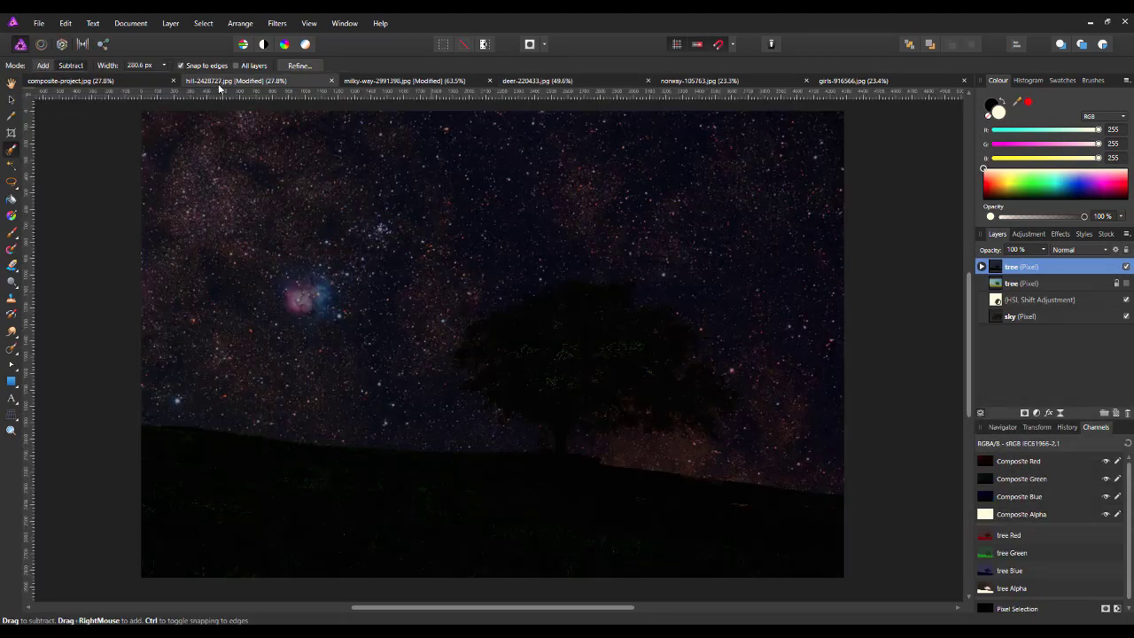
left_click(220, 87)
left_click(66, 23)
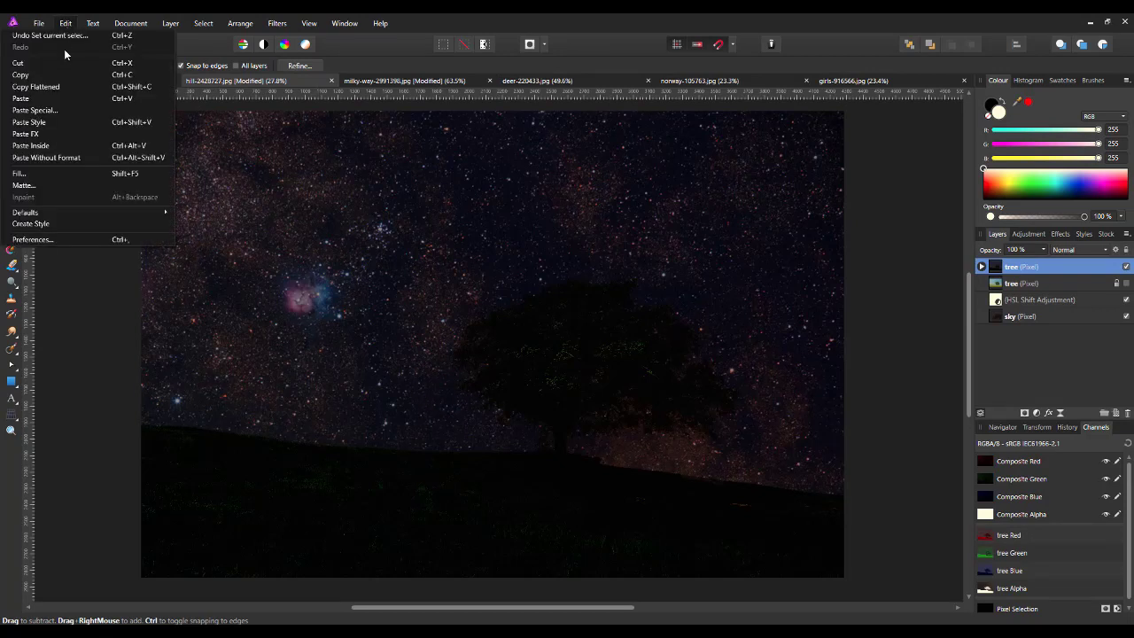
left_click(45, 98)
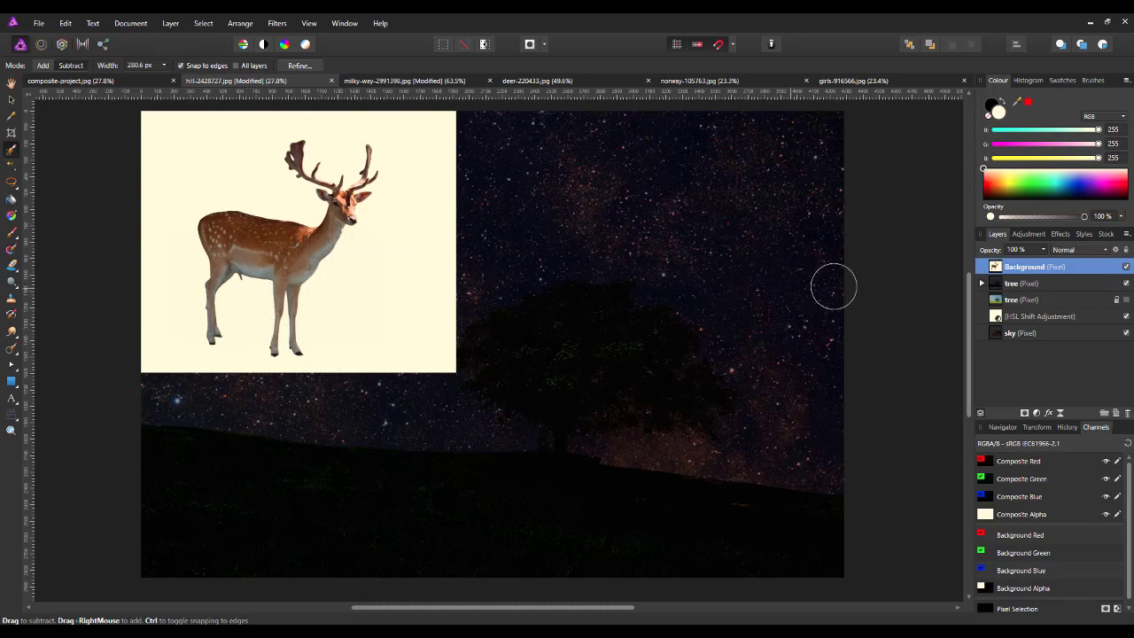
- Rename the pasted Background layer as deer
double_click(1032, 268)
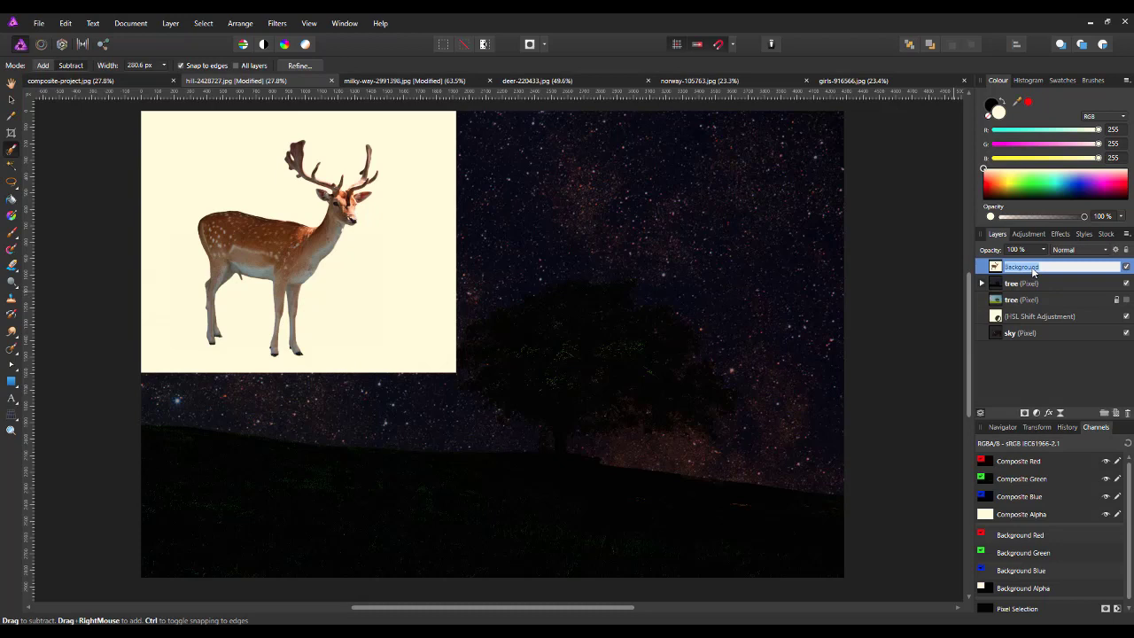
type("deer")
key("Return")
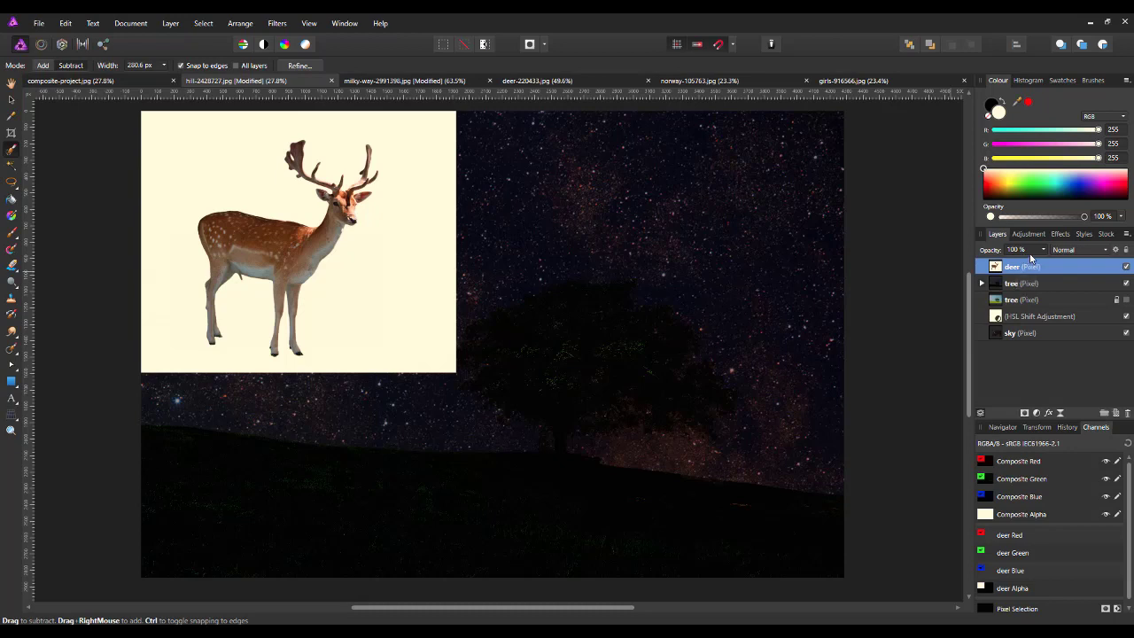
- Add a Threshold adjustment and nest it inside the deer layer so that it affects only the deer image
left_click(1037, 415)
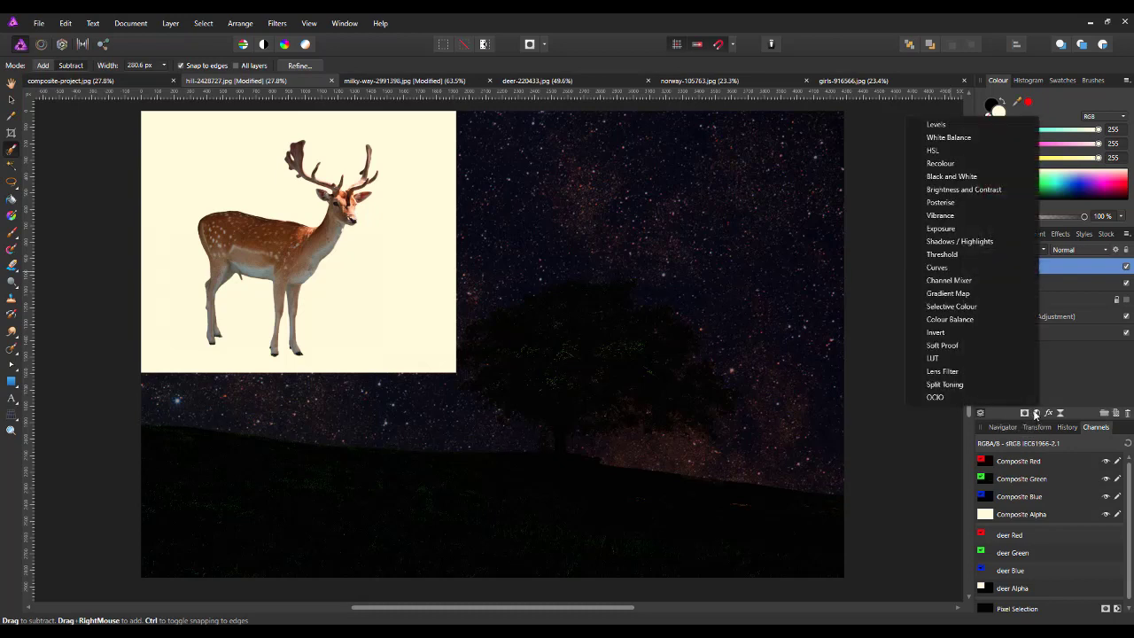
left_click(952, 258)
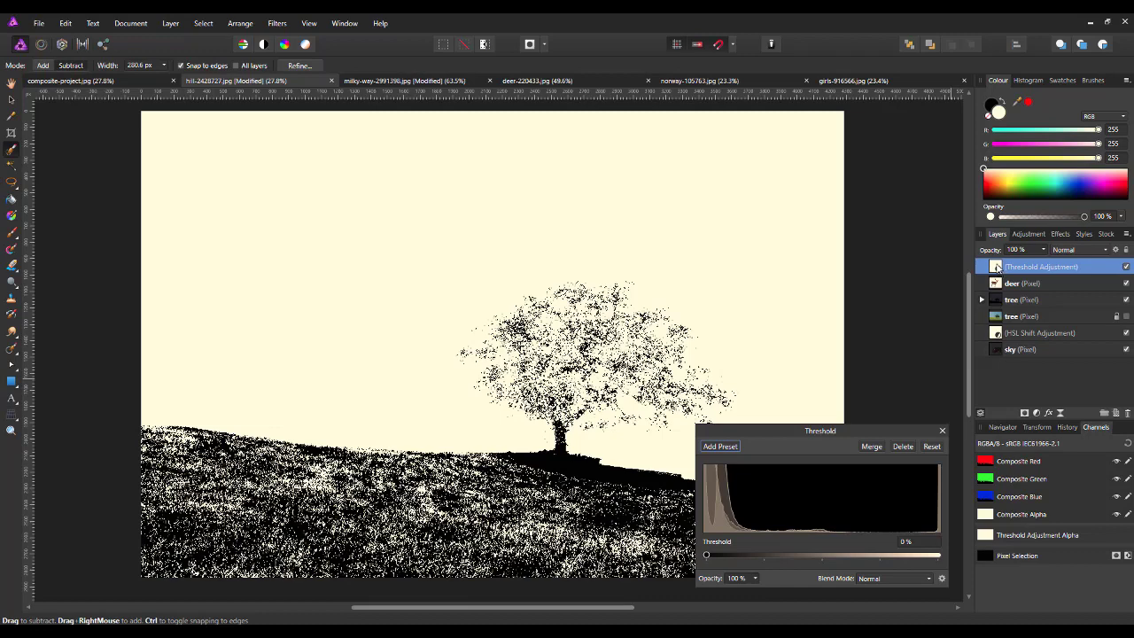
left_click_drag(996, 267, 1019, 285)
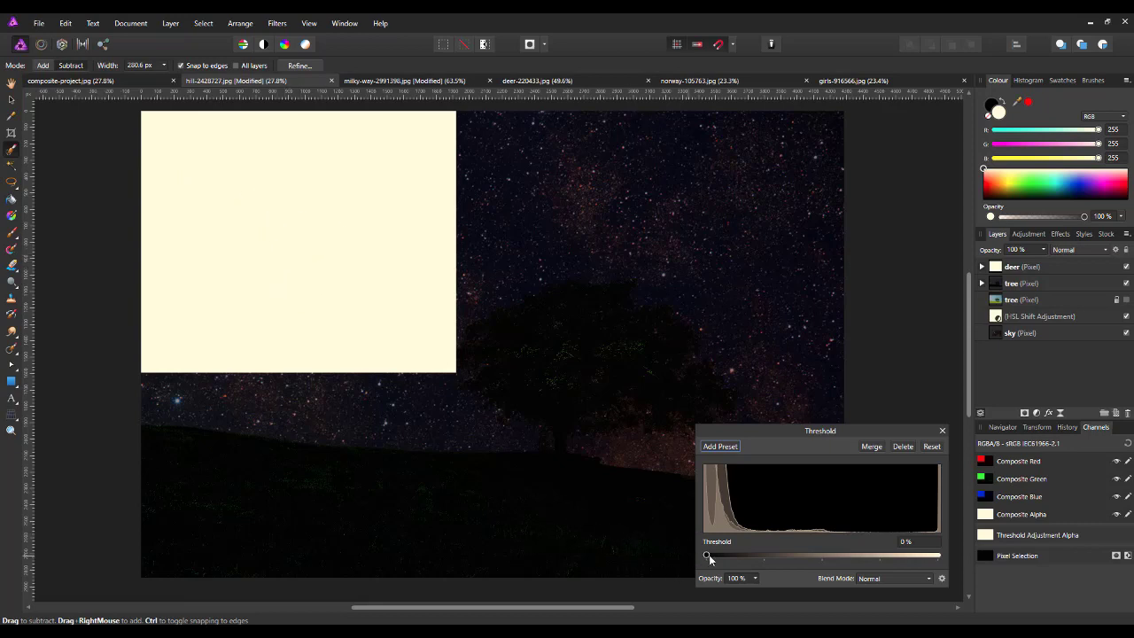
- Set the Threshold to 98% so the deer becomes a solid black silhouette on a plain light background
left_click_drag(705, 554, 942, 563)
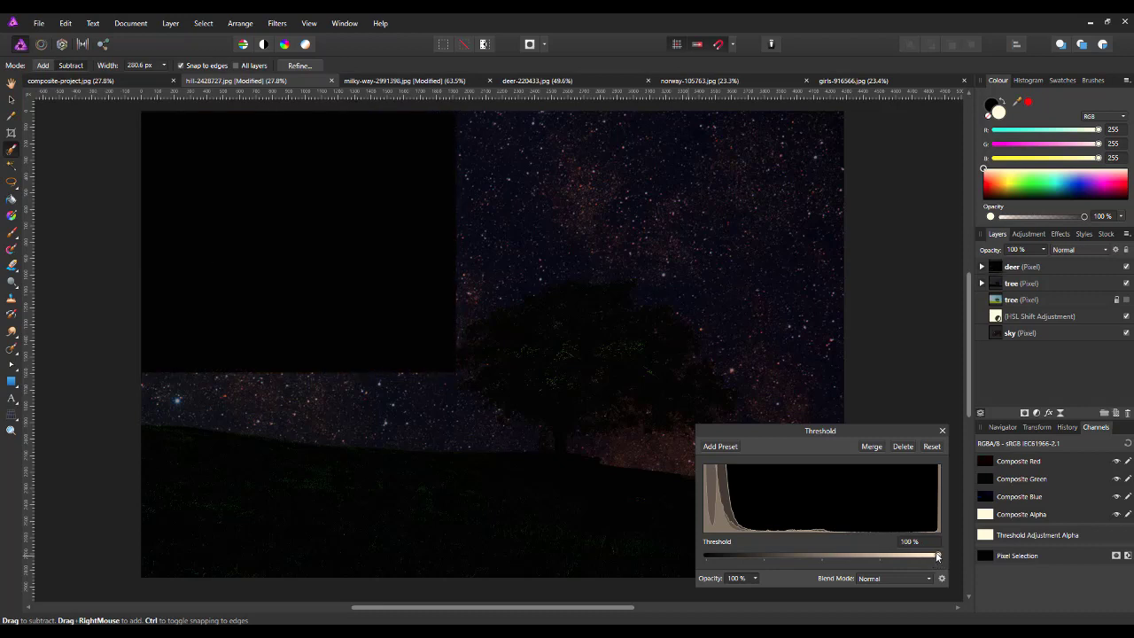
left_click_drag(937, 557, 935, 556)
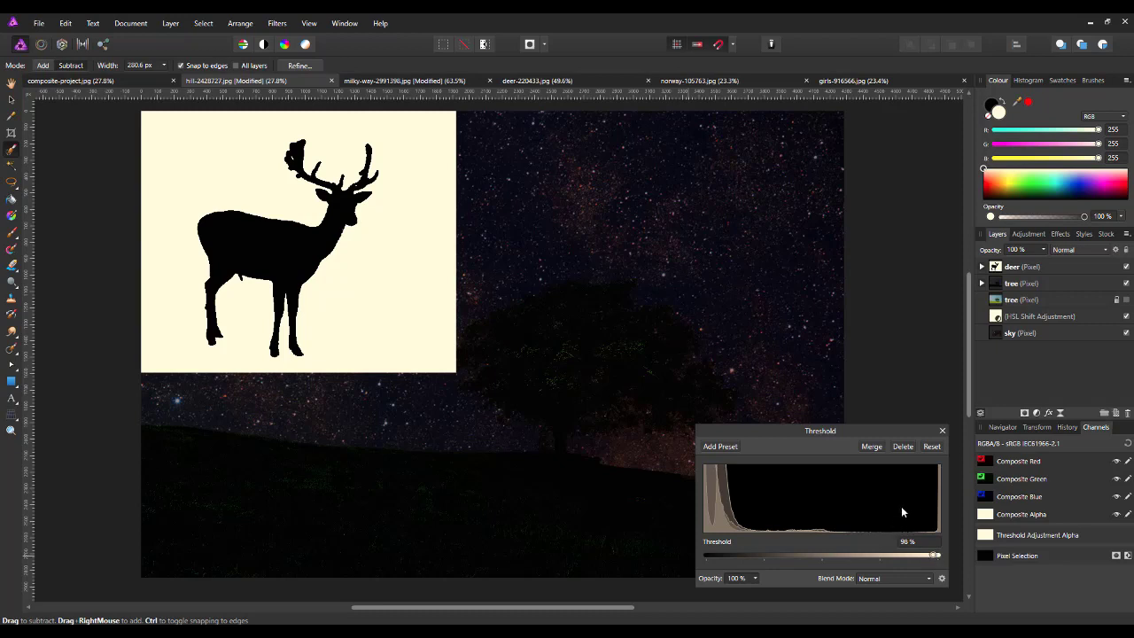
left_click(943, 431)
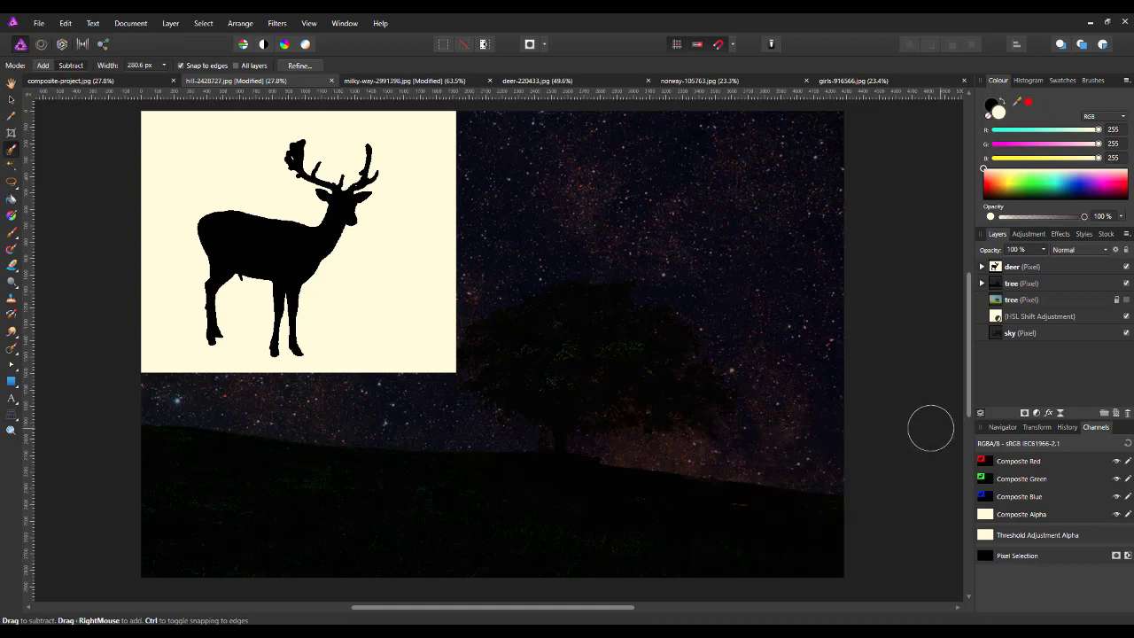
- Shrink the deer image to about a third of its size and place it on the hill slope near the right edge
left_click(10, 100)
left_click_drag(273, 250, 733, 430)
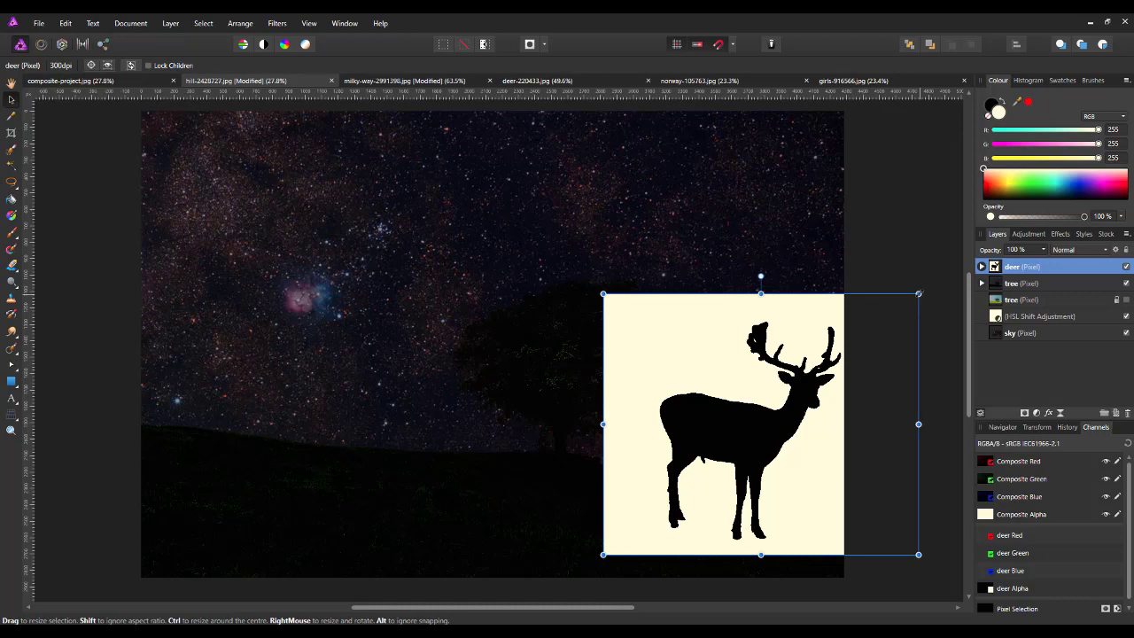
left_click_drag(918, 293, 815, 380)
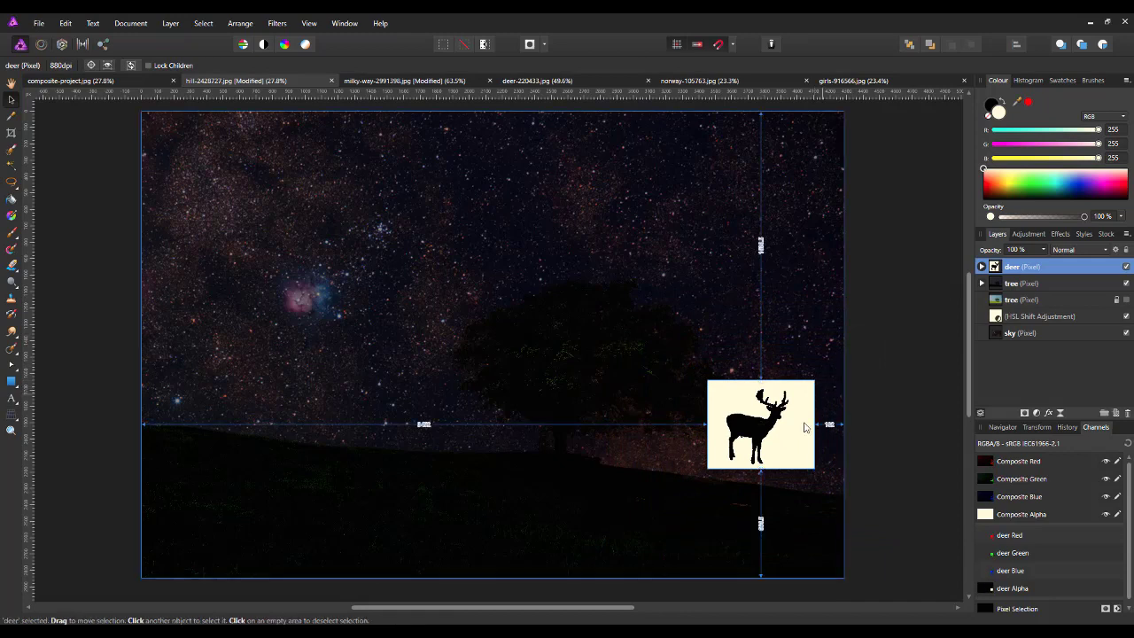
left_click_drag(763, 440, 786, 471)
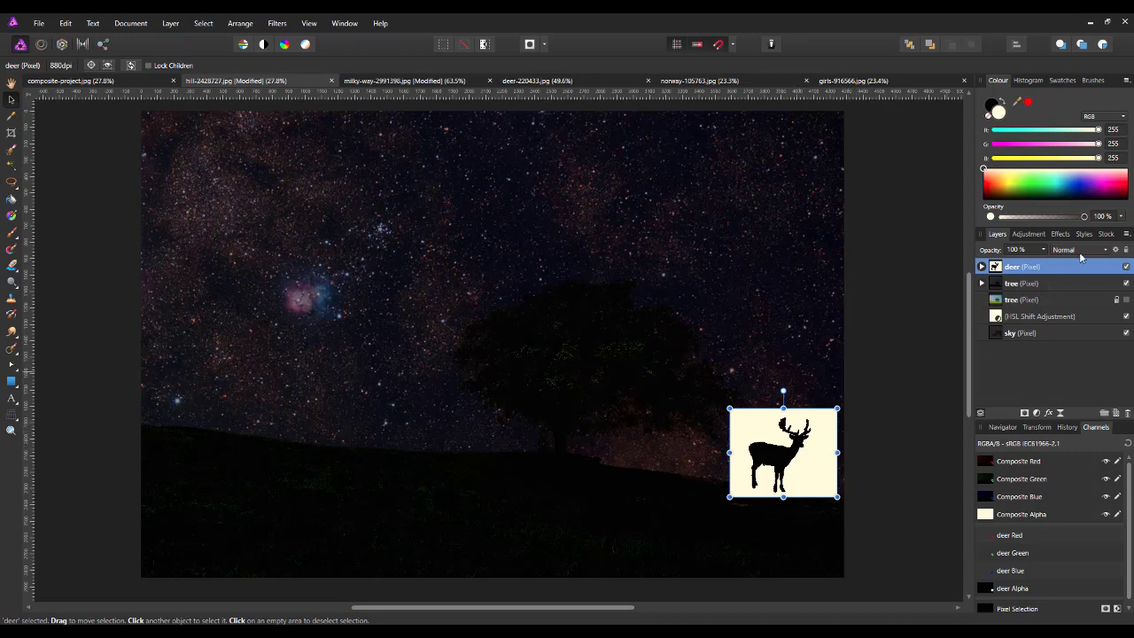
- Set the deer layer's blend mode to Multiply and shift the deer slightly right and down onto the slope
left_click(1107, 253)
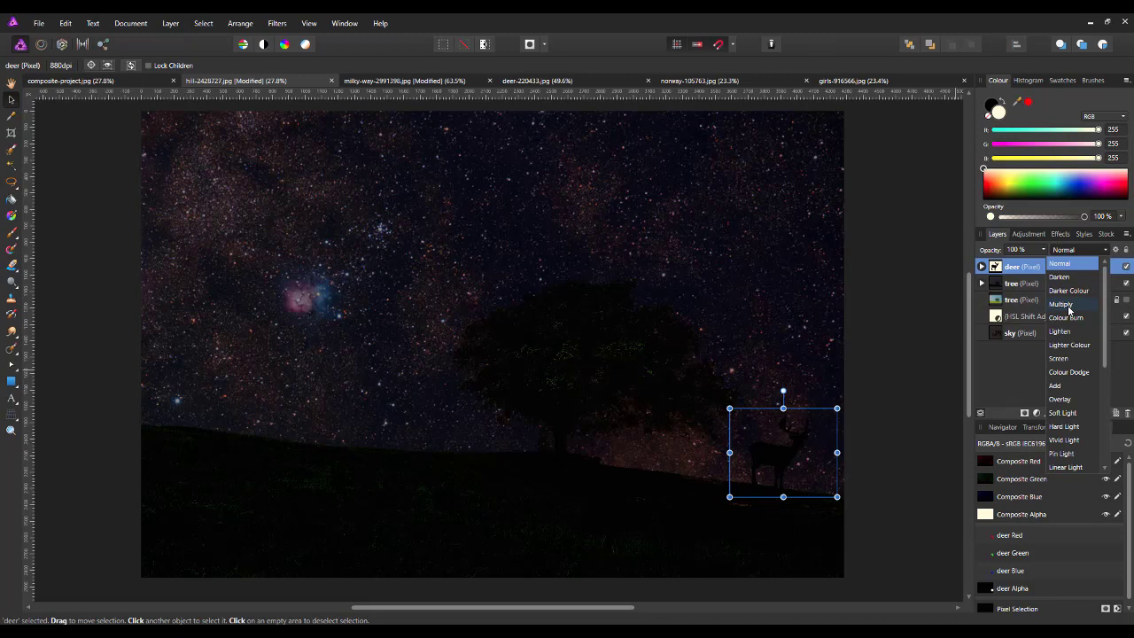
left_click(1068, 305)
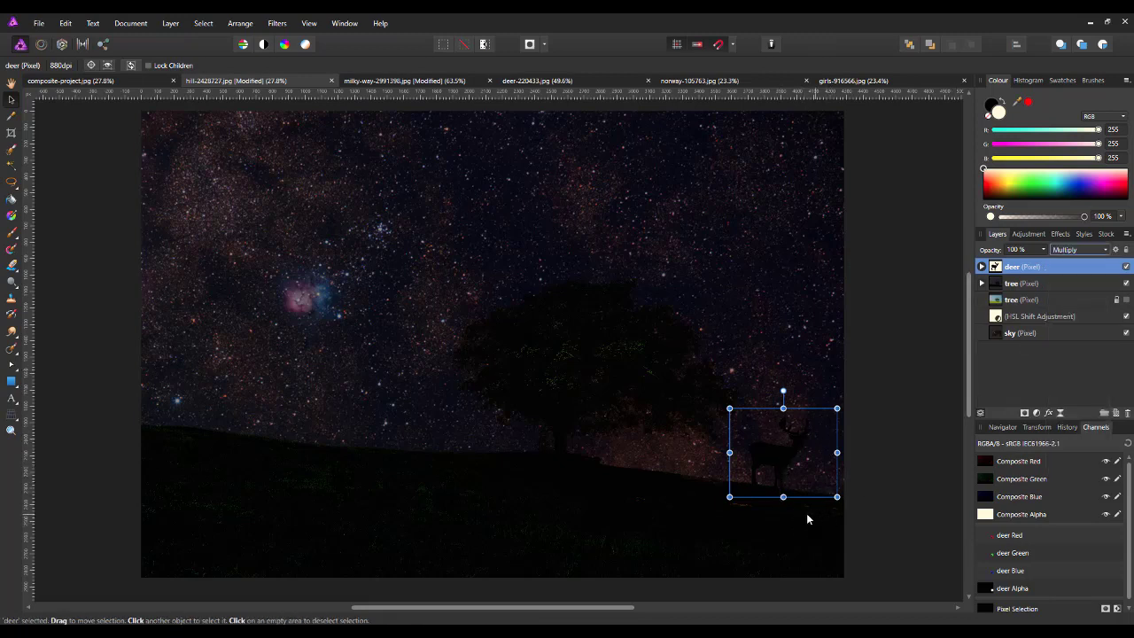
left_click(889, 480)
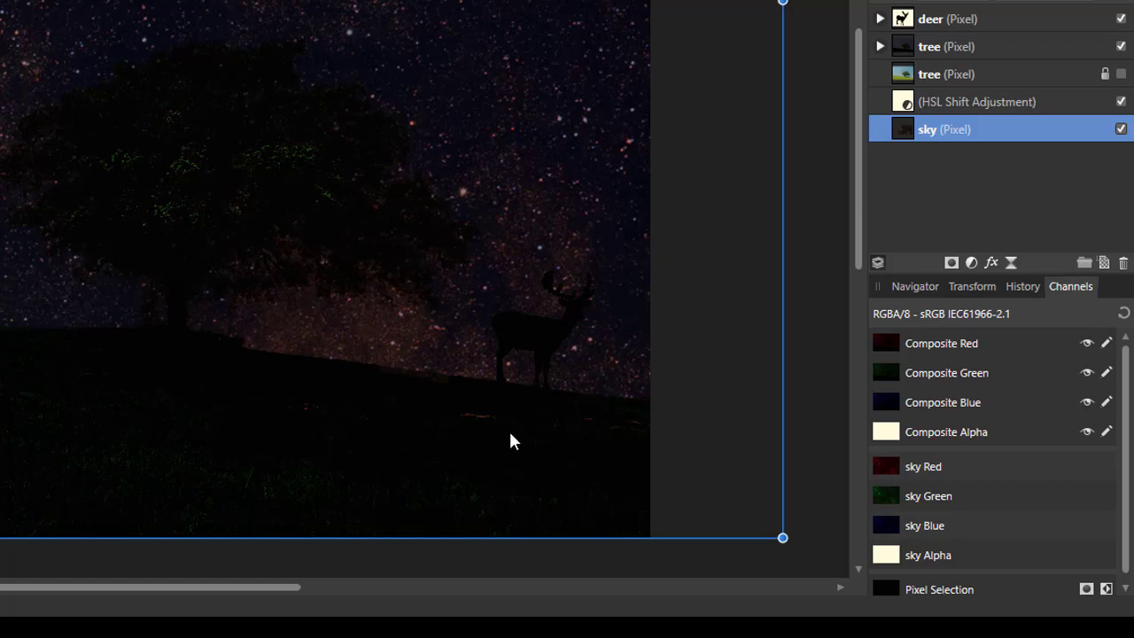
left_click(544, 346)
left_click_drag(544, 339, 563, 349)
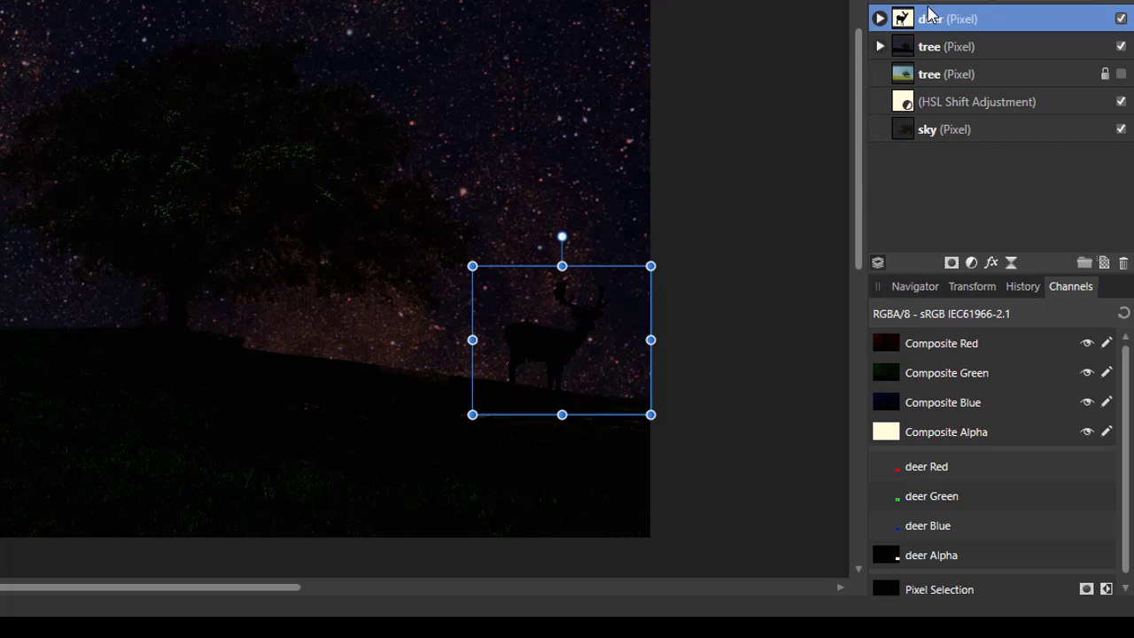
- Duplicate the deer layer and flip the copy horizontally
right_click(974, 19)
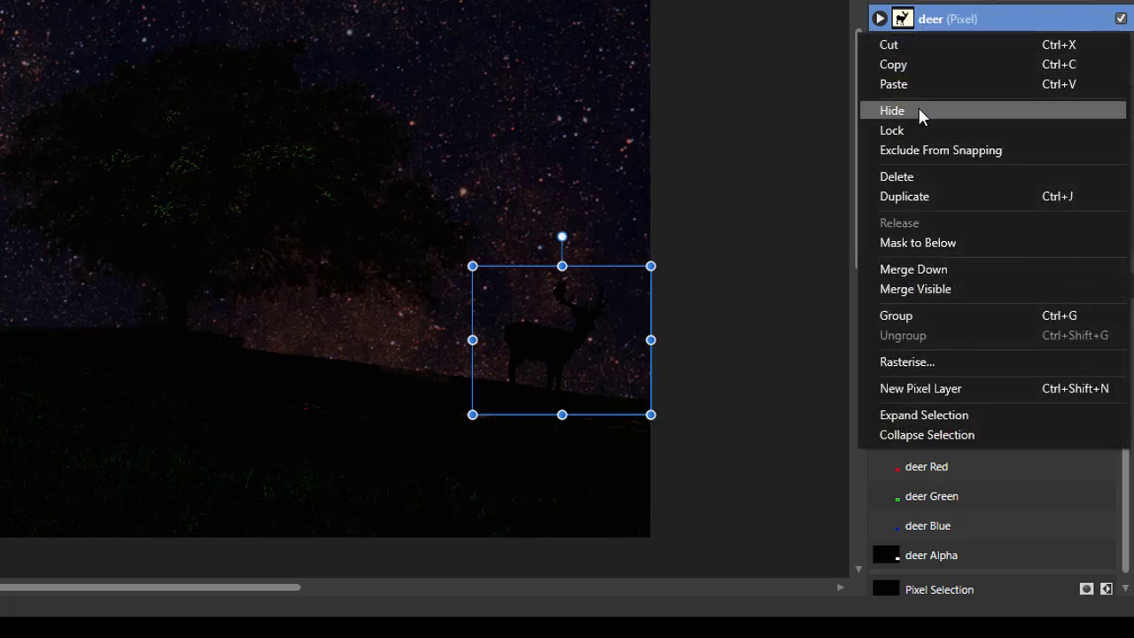
left_click(924, 195)
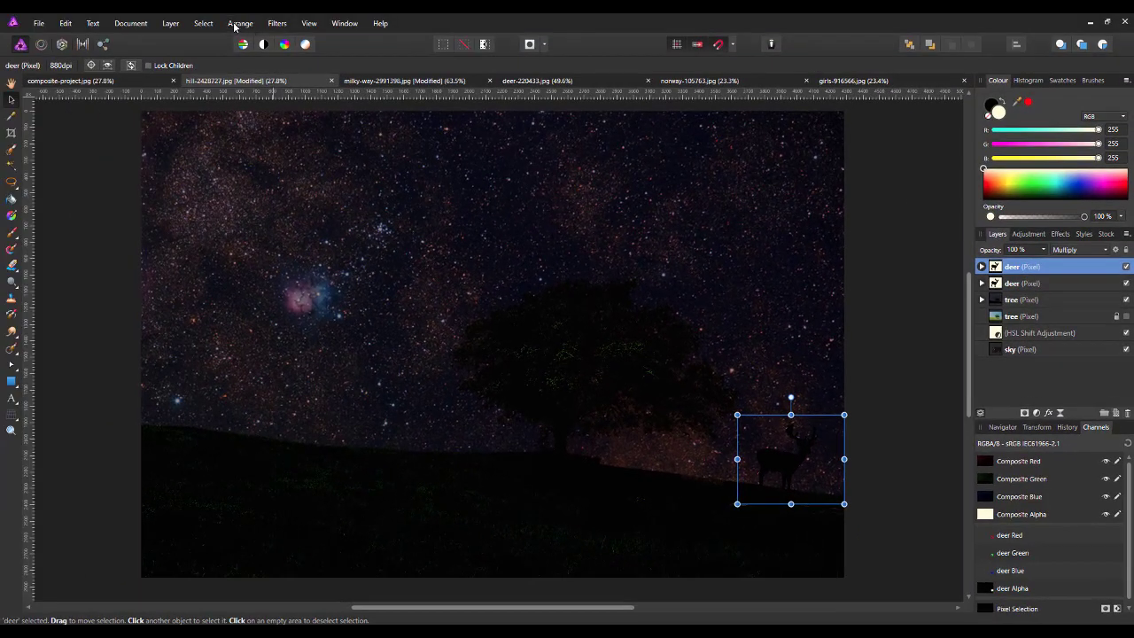
left_click(238, 24)
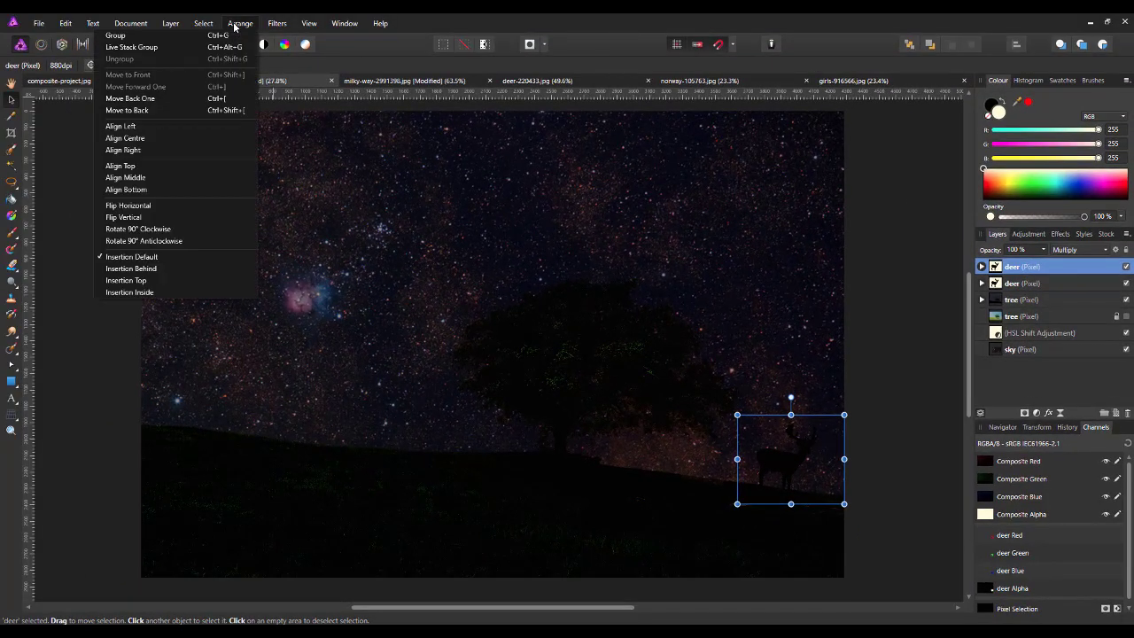
left_click(134, 209)
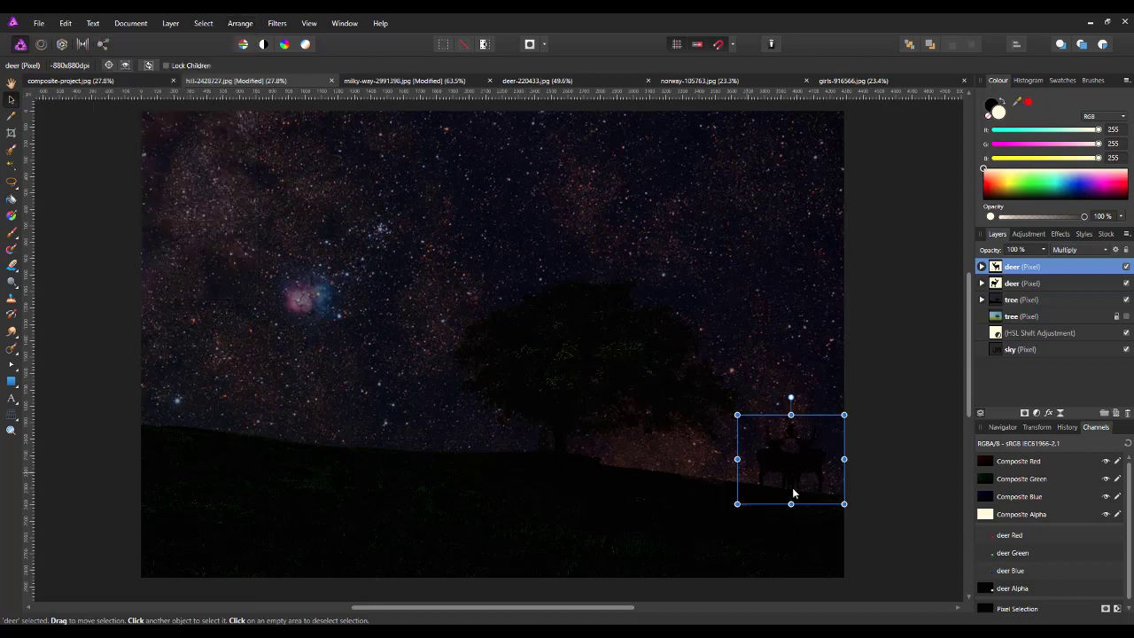
- Move the flipped deer left beneath the tree's right side, scale it down to about 70%, and stand it on the hill
left_click_drag(806, 468, 715, 478)
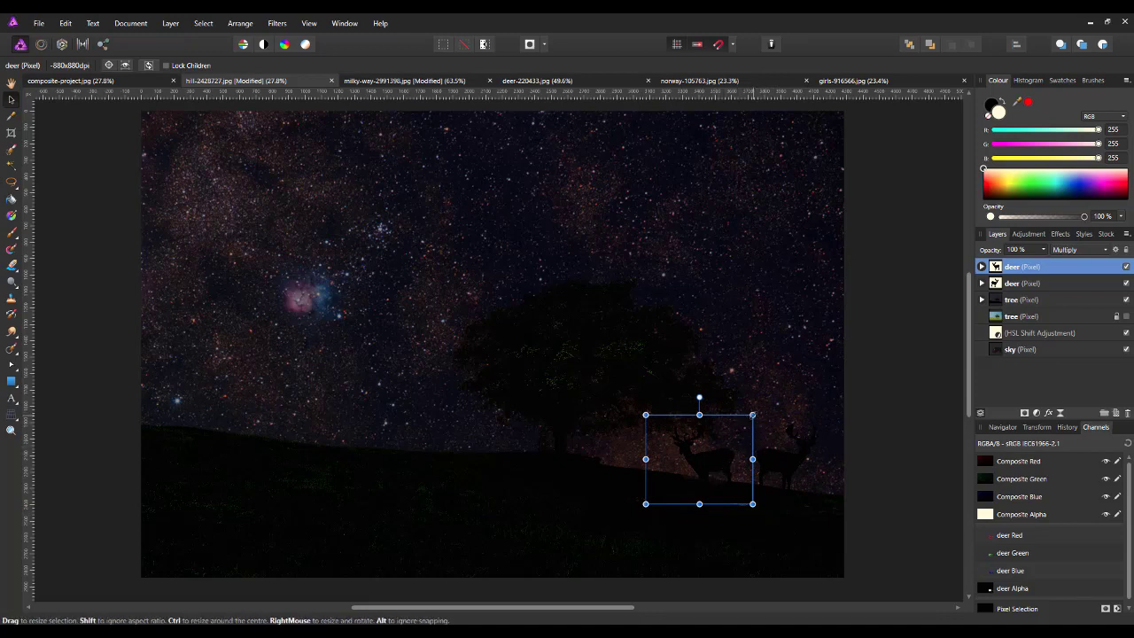
left_click_drag(752, 415, 737, 428)
left_click_drag(708, 469, 685, 474)
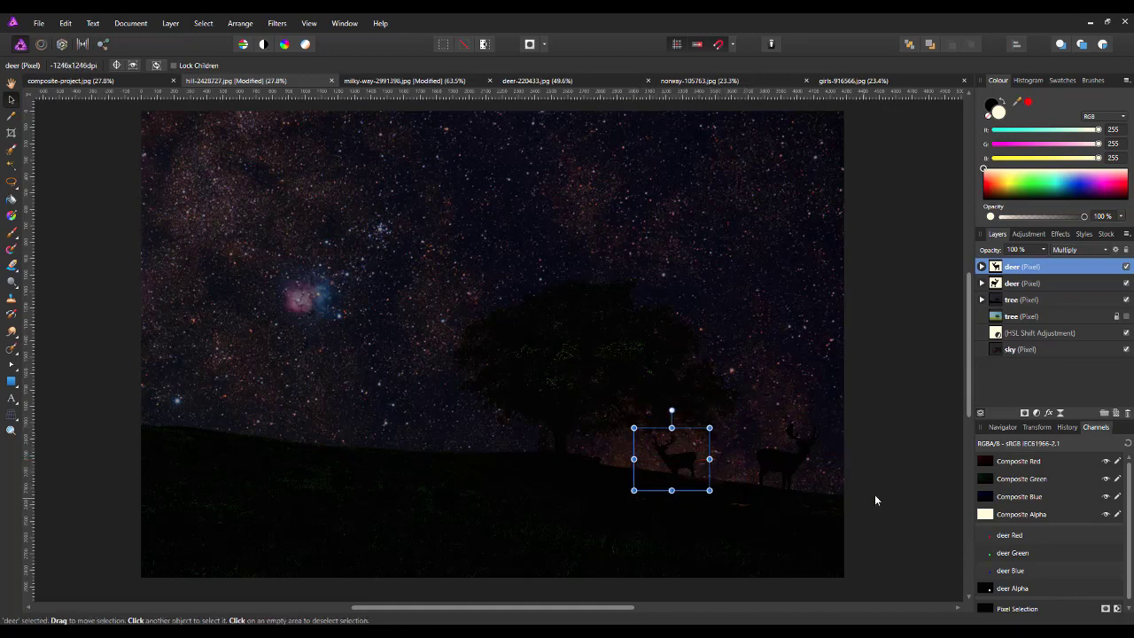
- Rotate the smaller deer about 10° clockwise to follow the slope, and deselect it
left_click(11, 83)
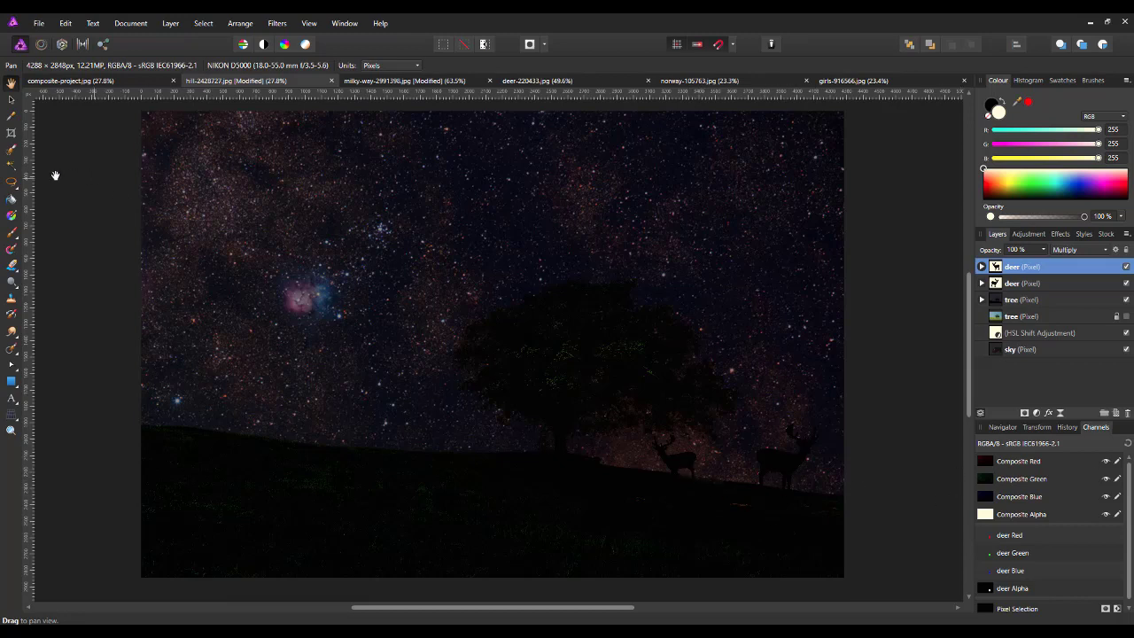
left_click(10, 99)
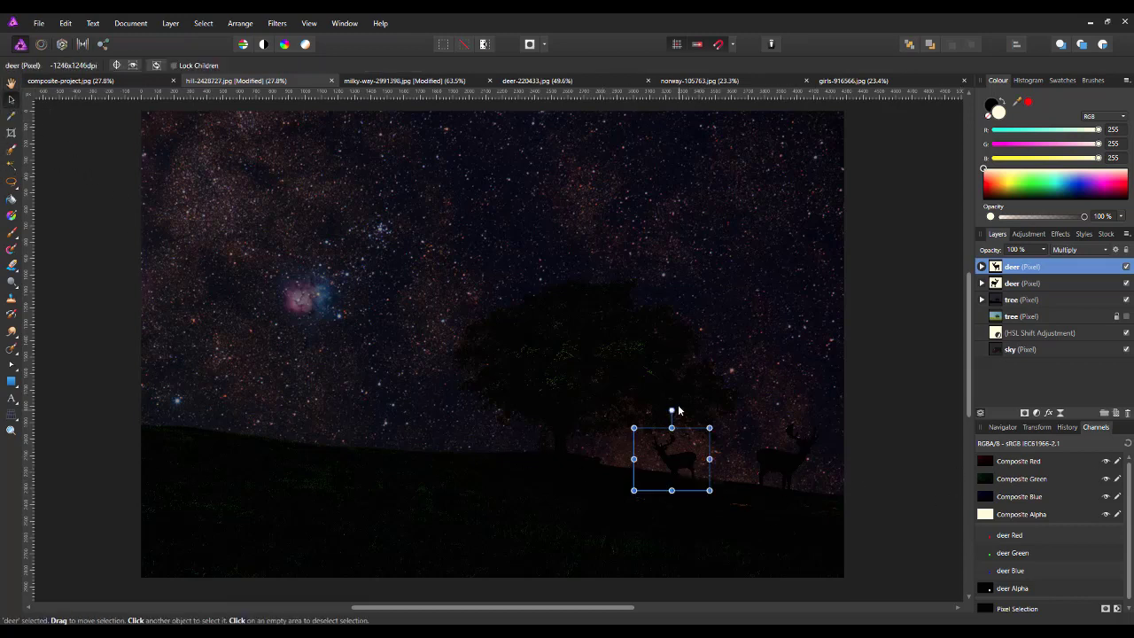
left_click_drag(671, 411, 680, 411)
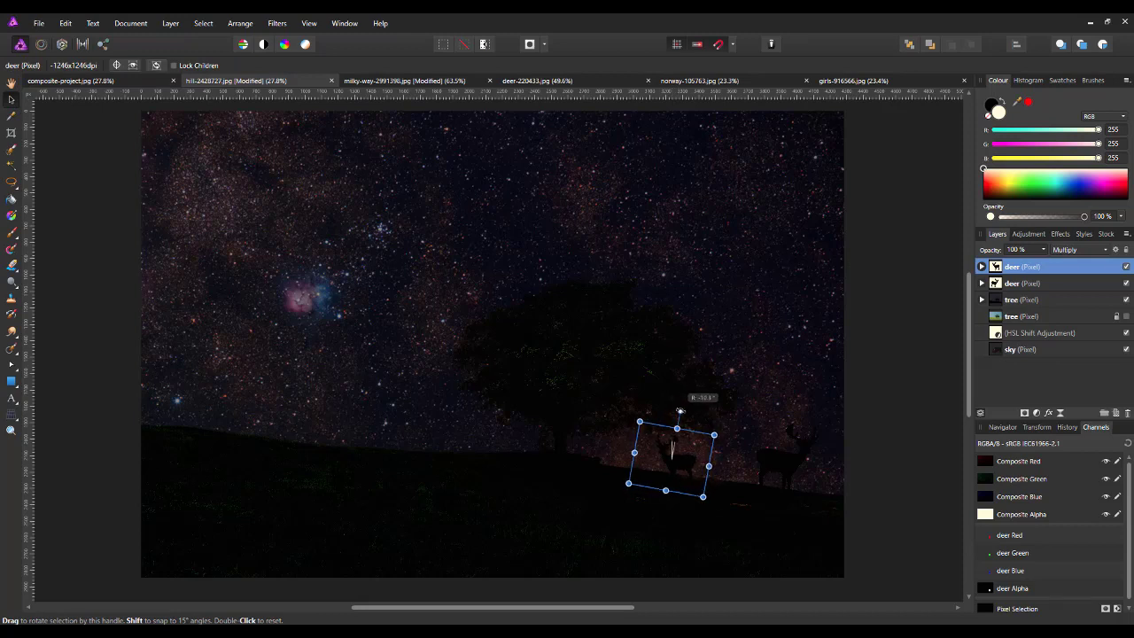
left_click(928, 423)
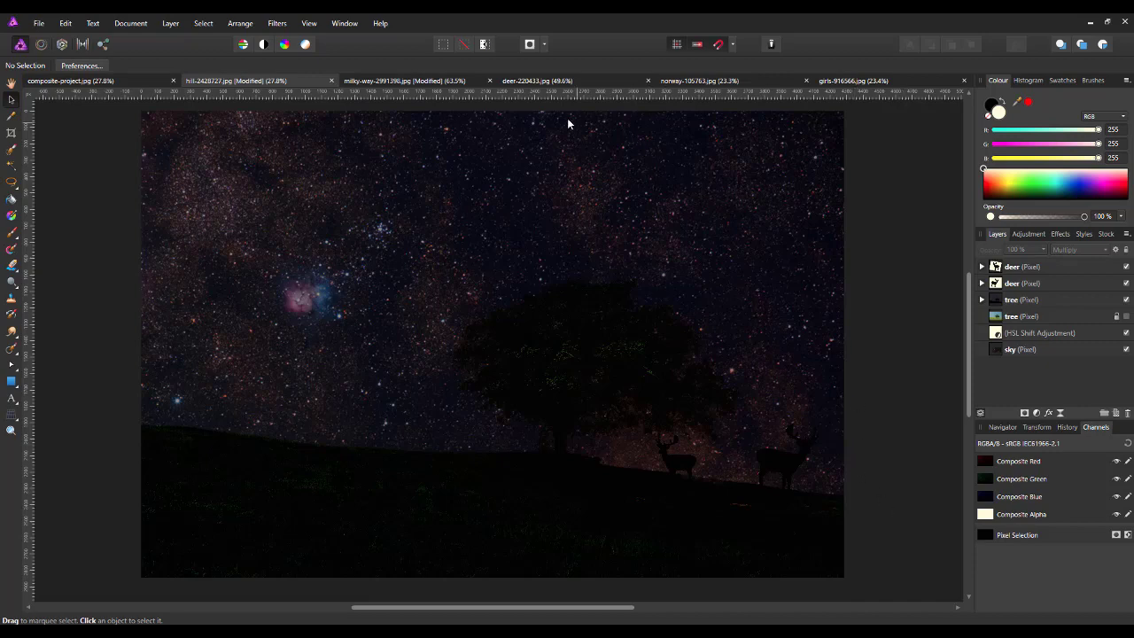
- In the norway-105763 photo, trace a closed straight-edged freehand selection around the whole house, including its chimney
left_click(701, 82)
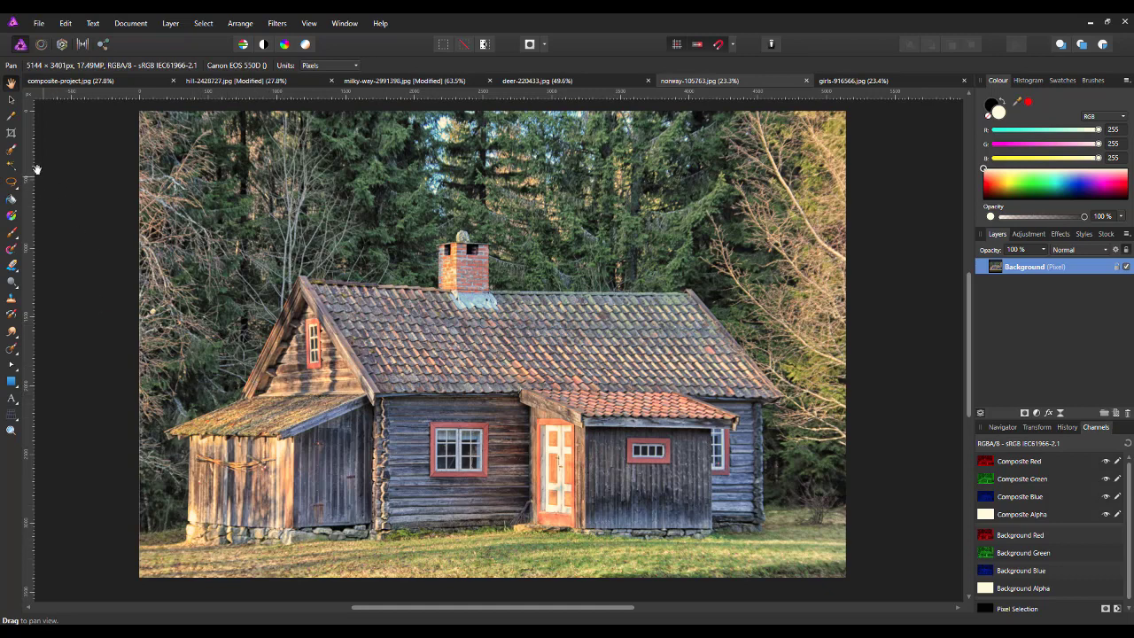
left_click(18, 190)
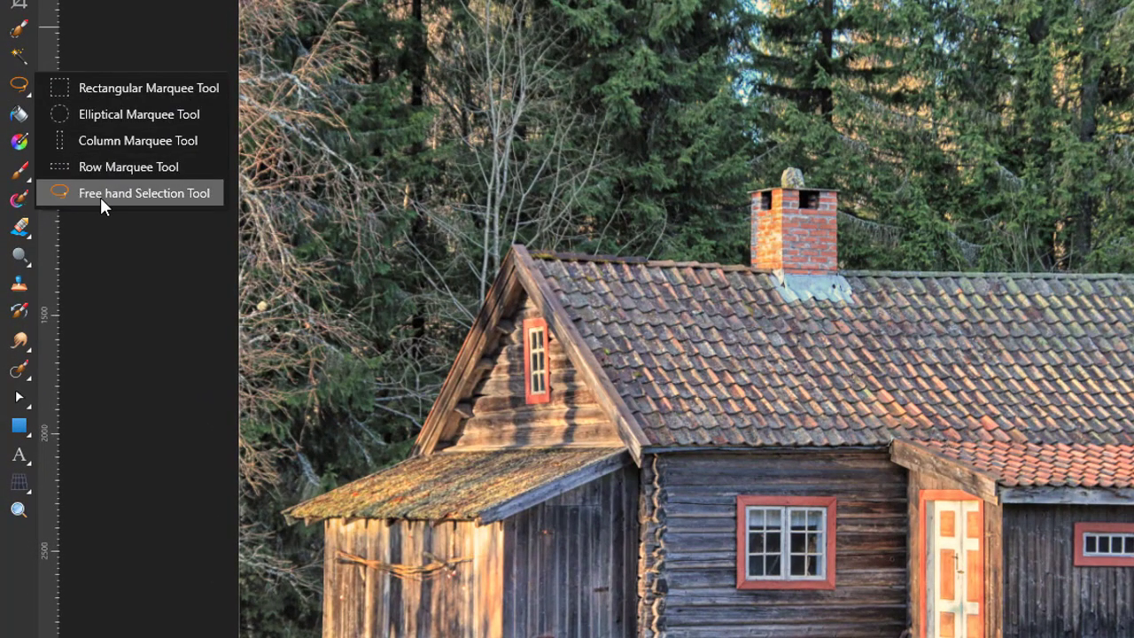
left_click(151, 192)
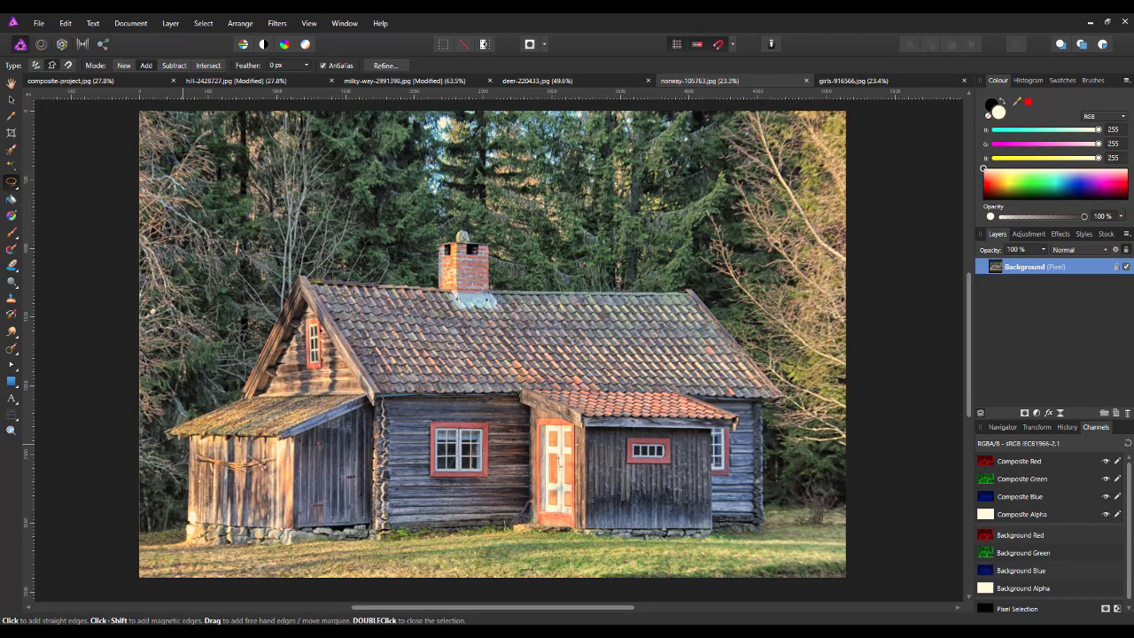
left_click(186, 538)
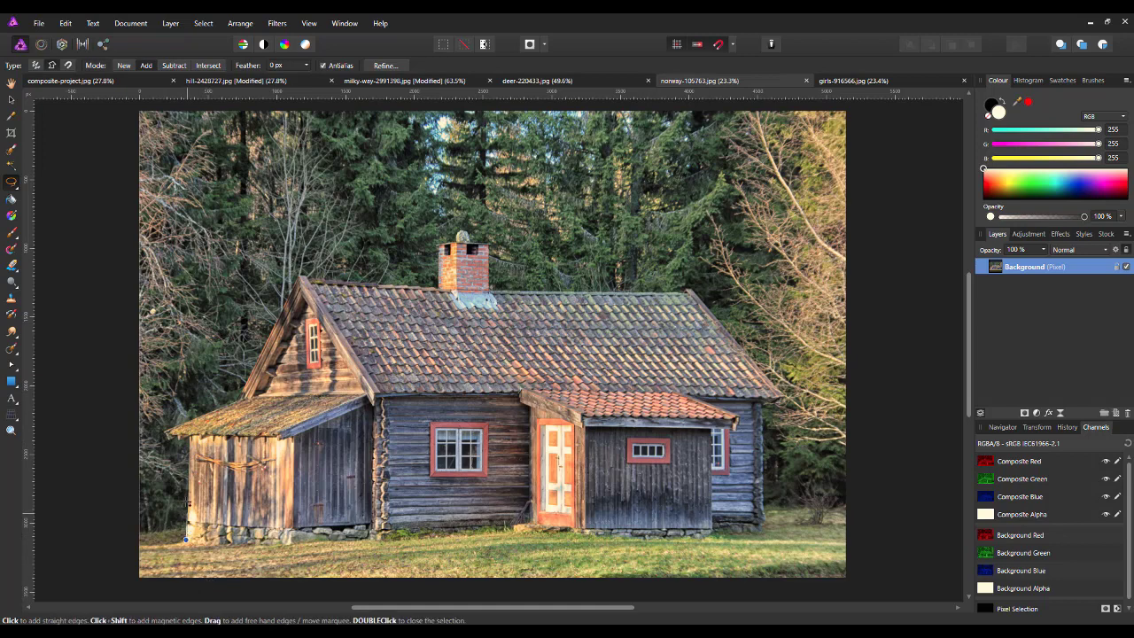
left_click(188, 440)
left_click(167, 432)
left_click(237, 402)
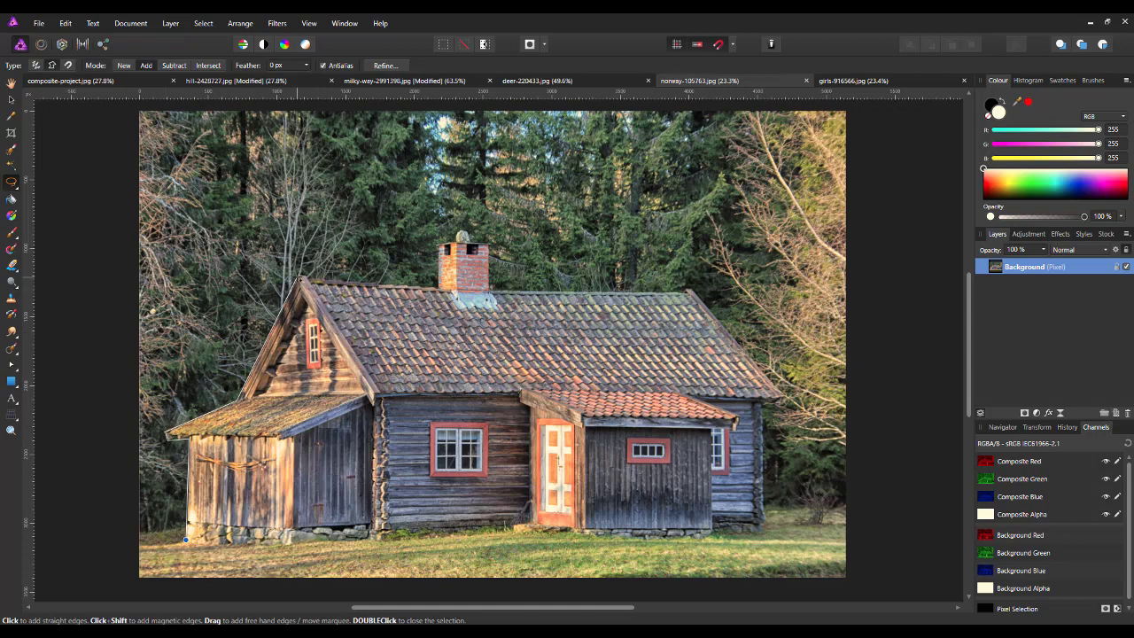
left_click(300, 276)
left_click(438, 287)
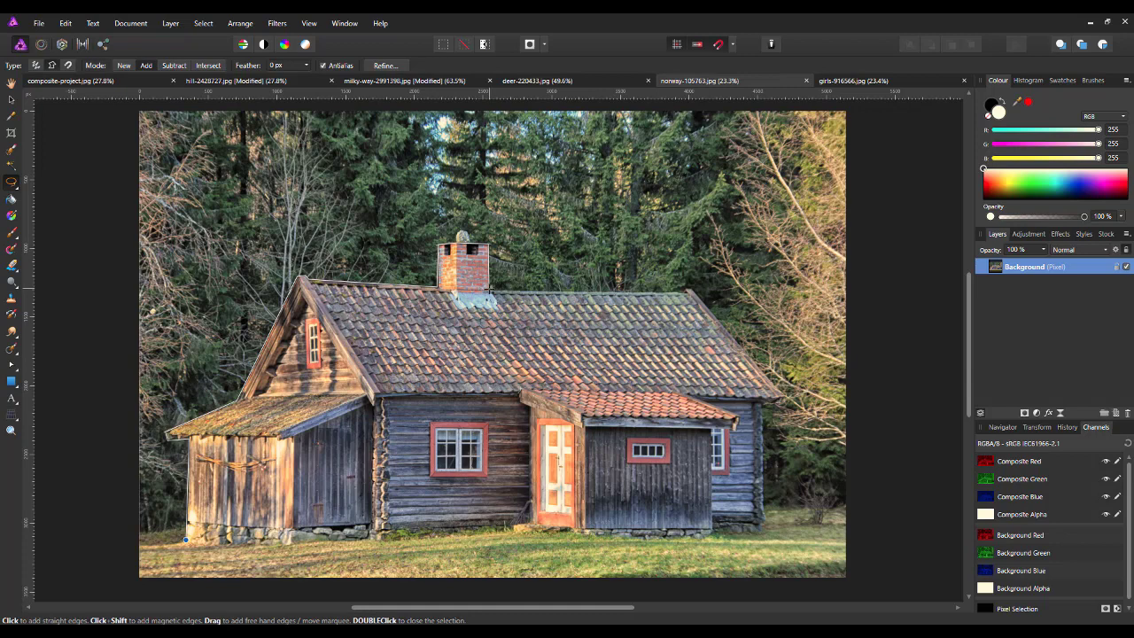
left_click(692, 291)
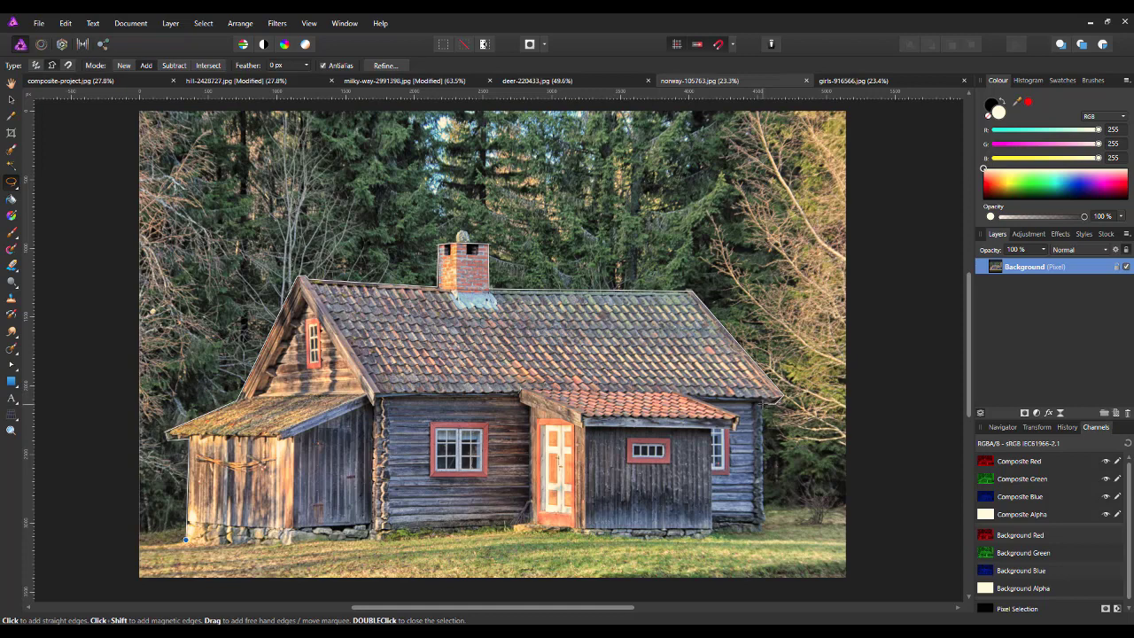
left_click(762, 404)
left_click(766, 533)
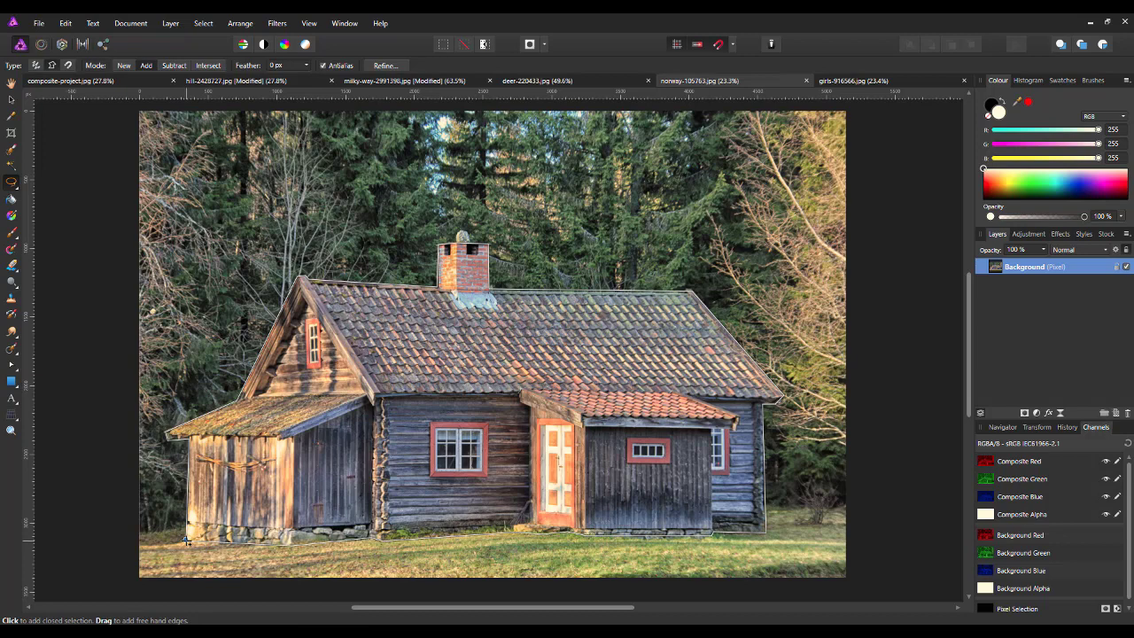
left_click(186, 540)
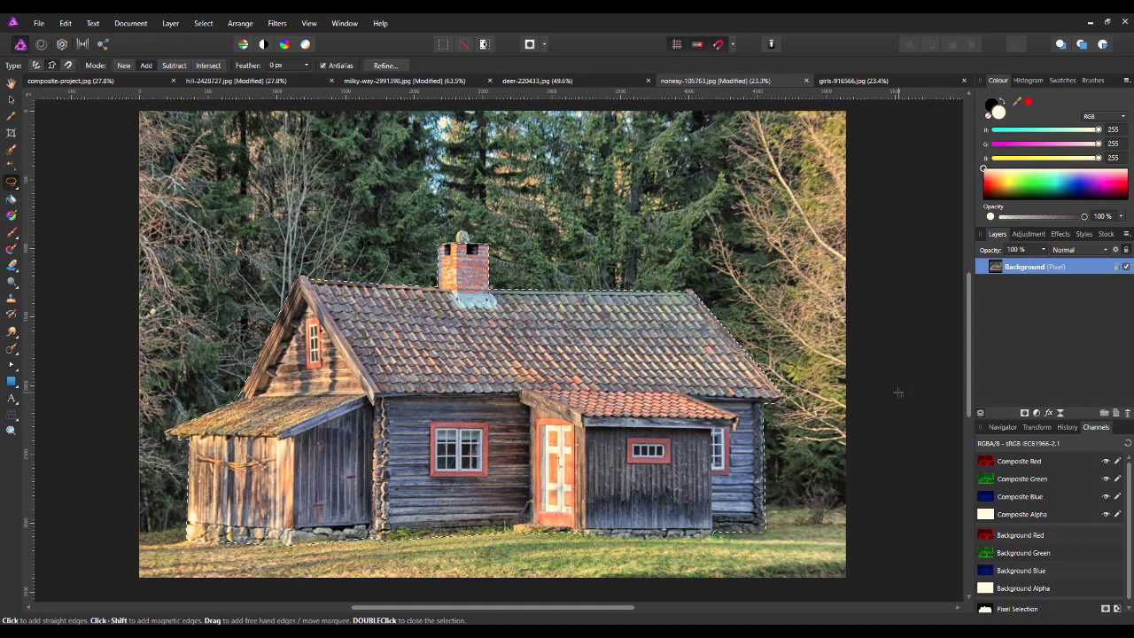
- Duplicate the selected house onto its own layer, hide the original background layer, and deselect
key("ctrl+j")
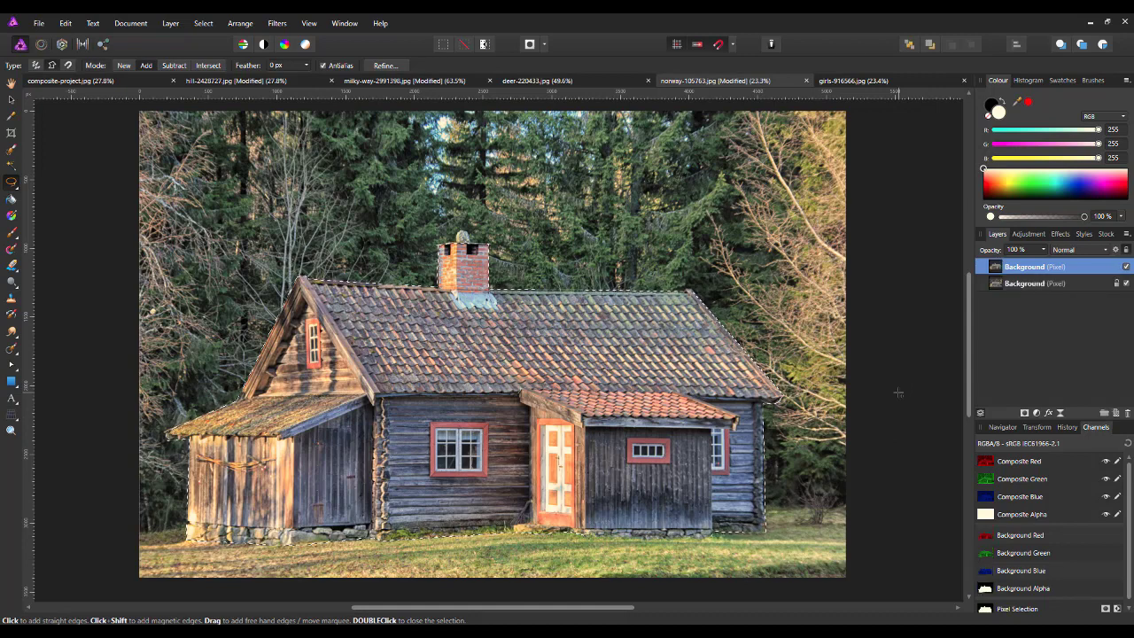
left_click(1126, 283)
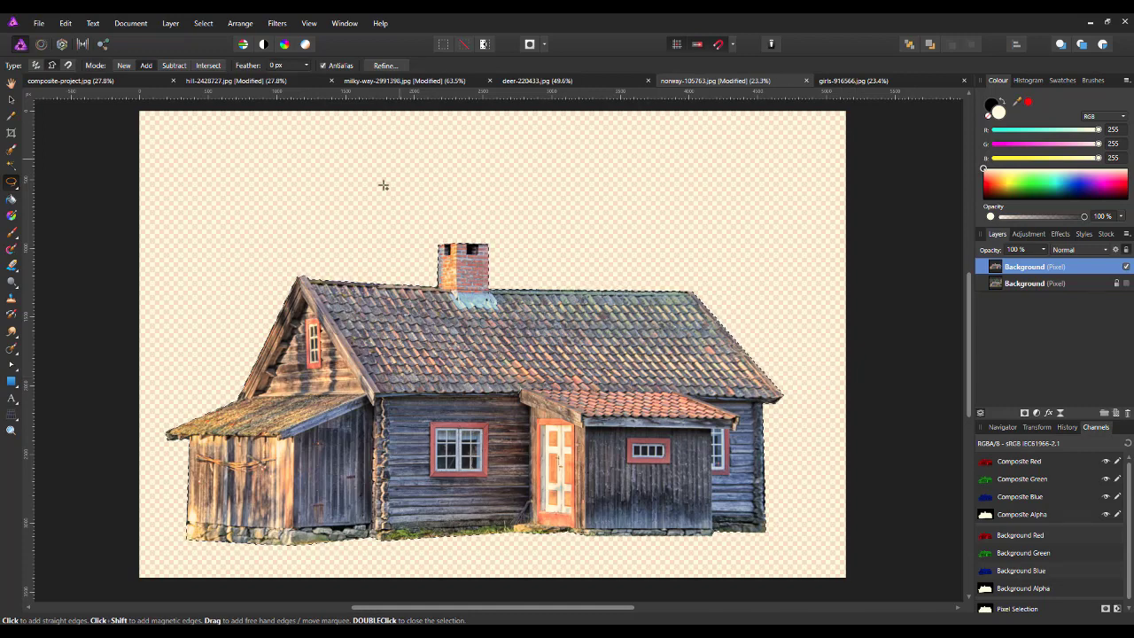
left_click(203, 24)
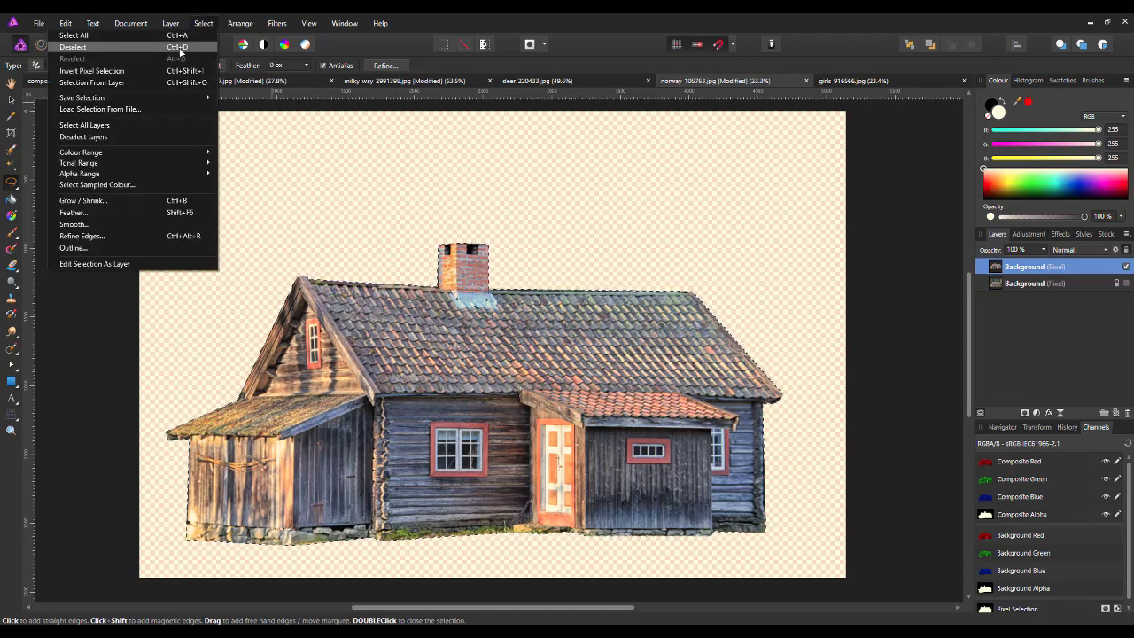
left_click(165, 48)
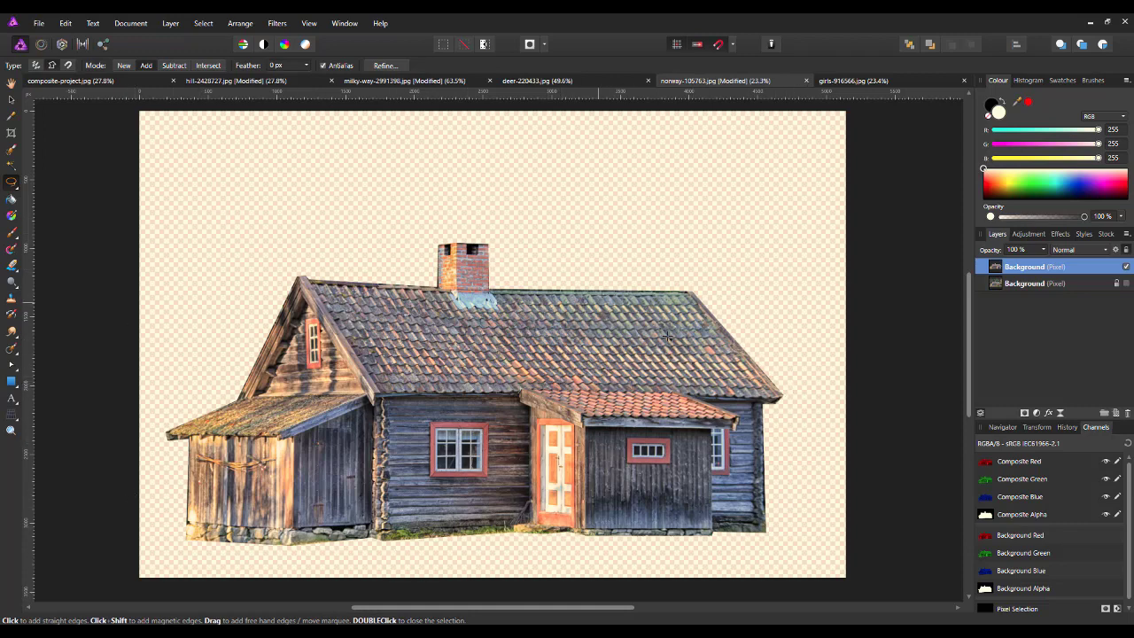
- Copy the cut-out house layer and paste it into the hill-2428727 document
right_click(1039, 269)
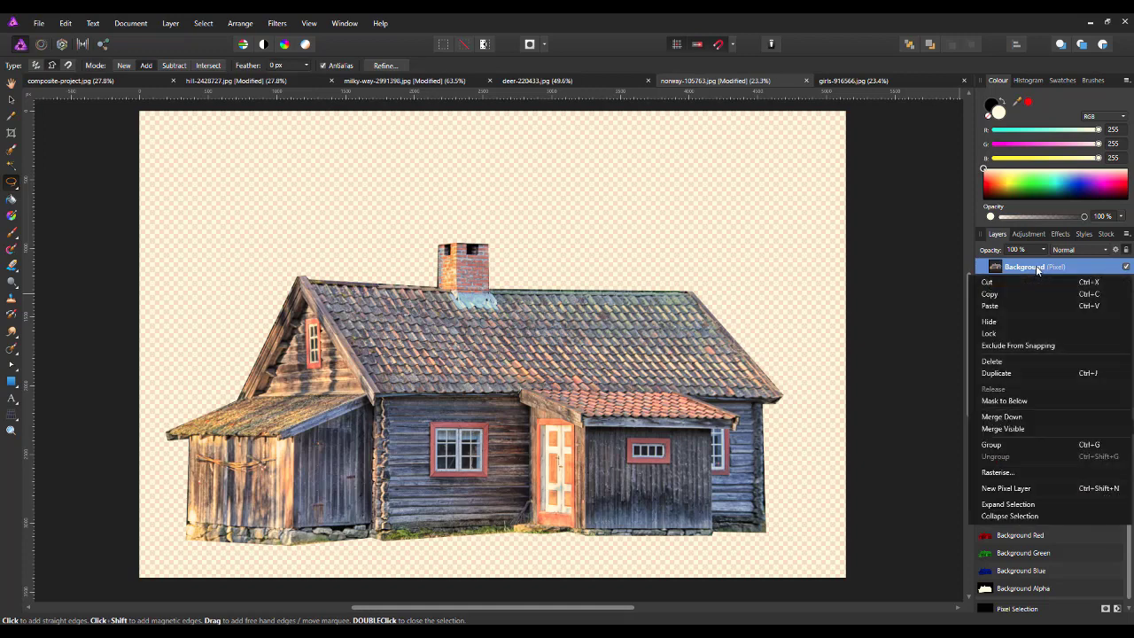
left_click(998, 300)
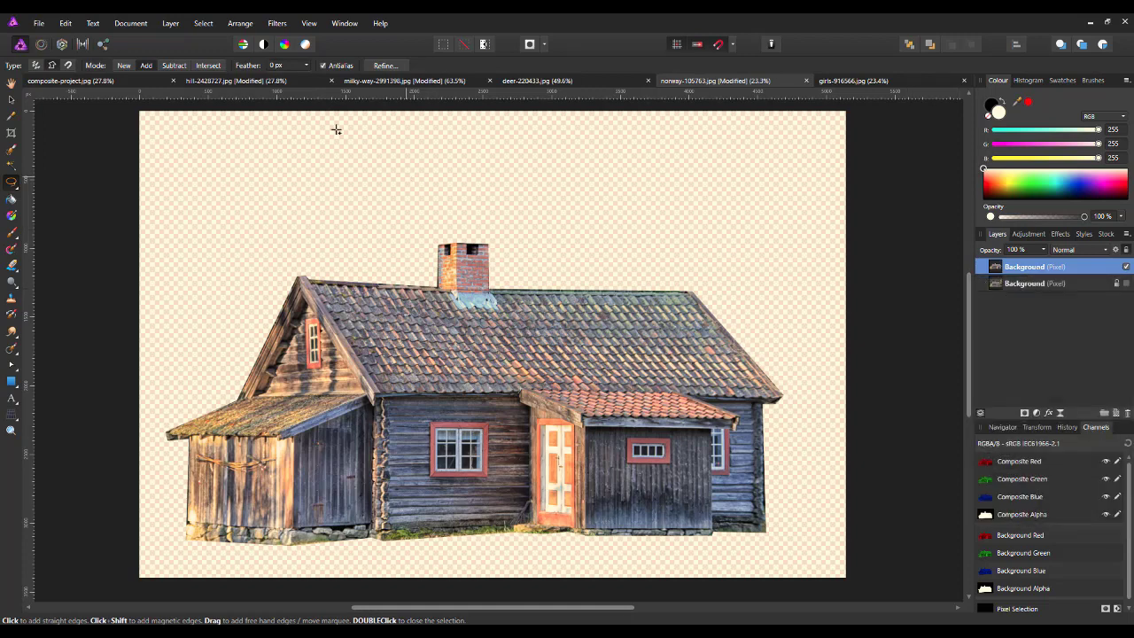
left_click(203, 82)
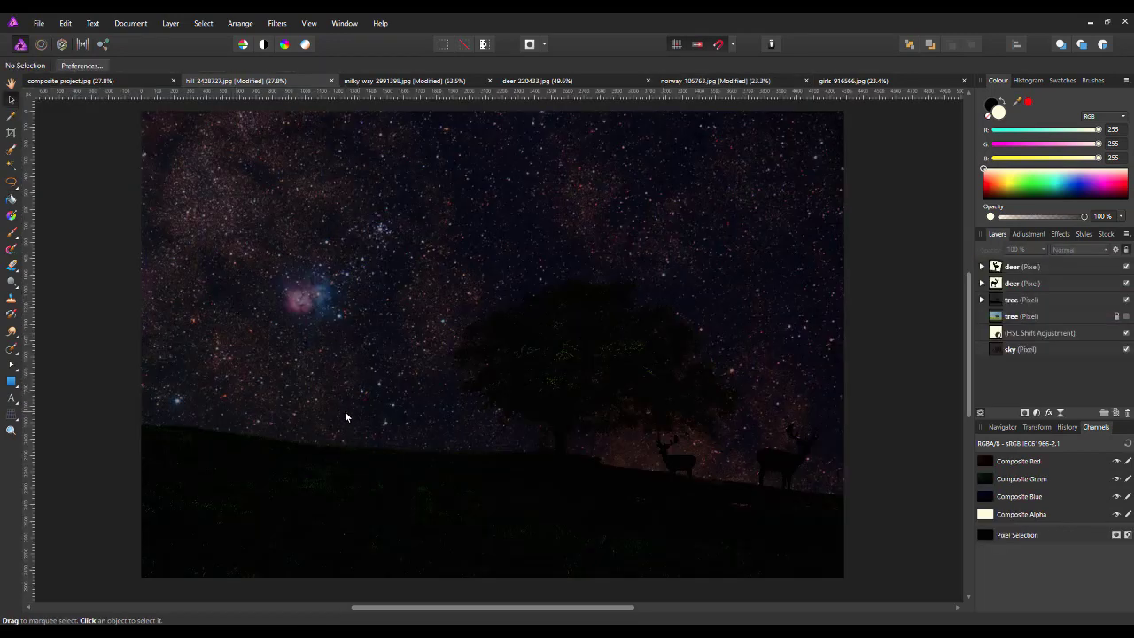
left_click(66, 28)
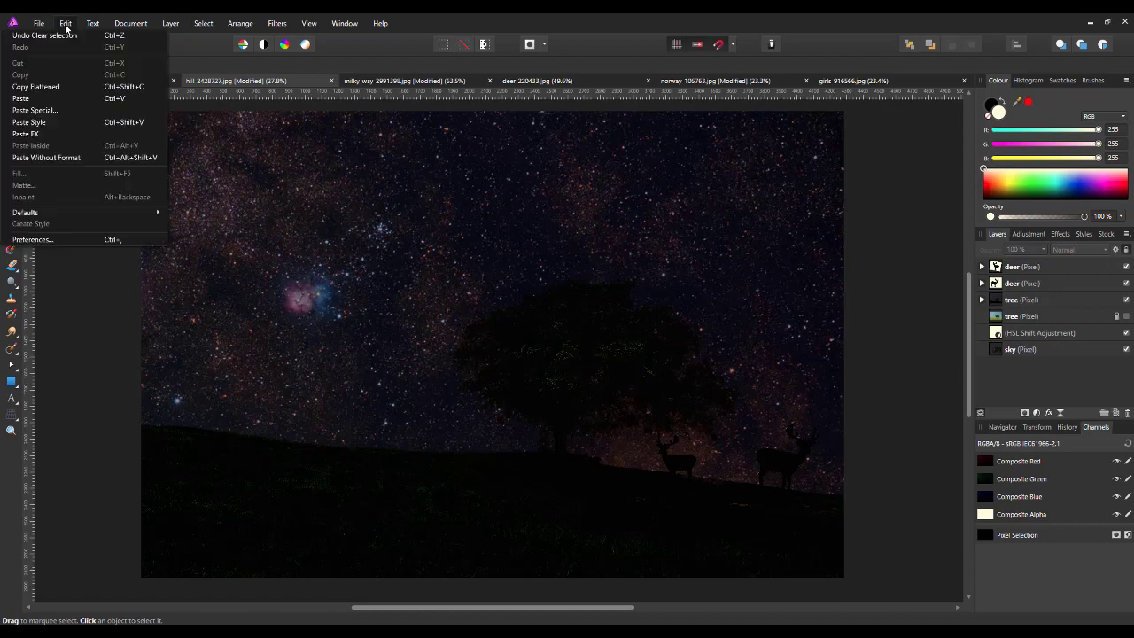
left_click(43, 99)
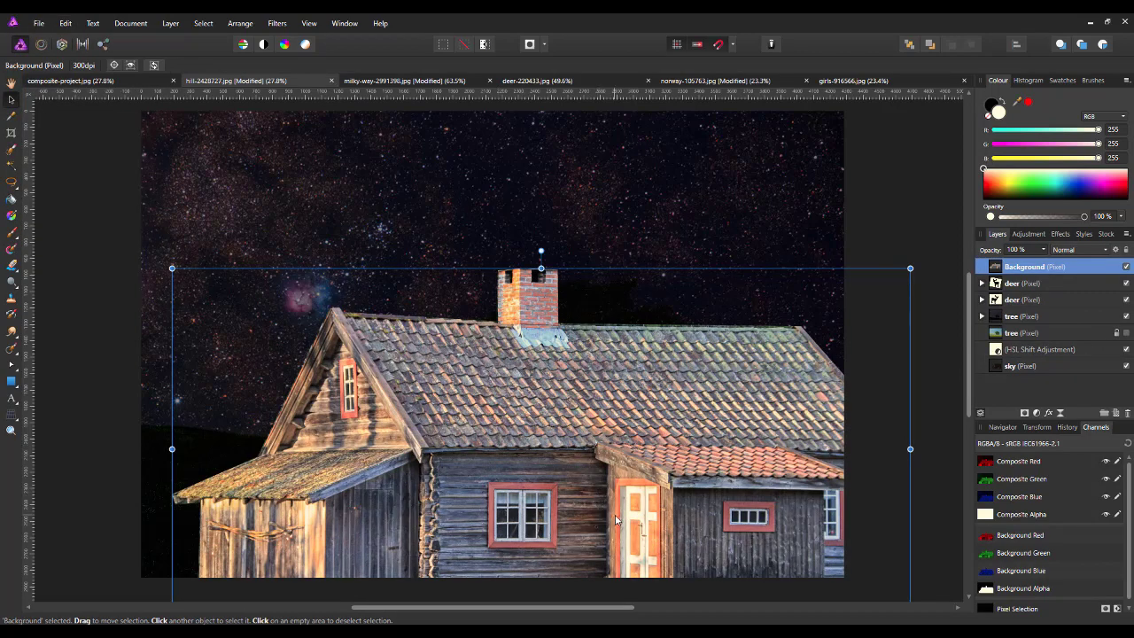
- Scale the house down to about 38% and stand it on the hill's left slope, clear of the tree
left_click_drag(615, 514, 582, 409)
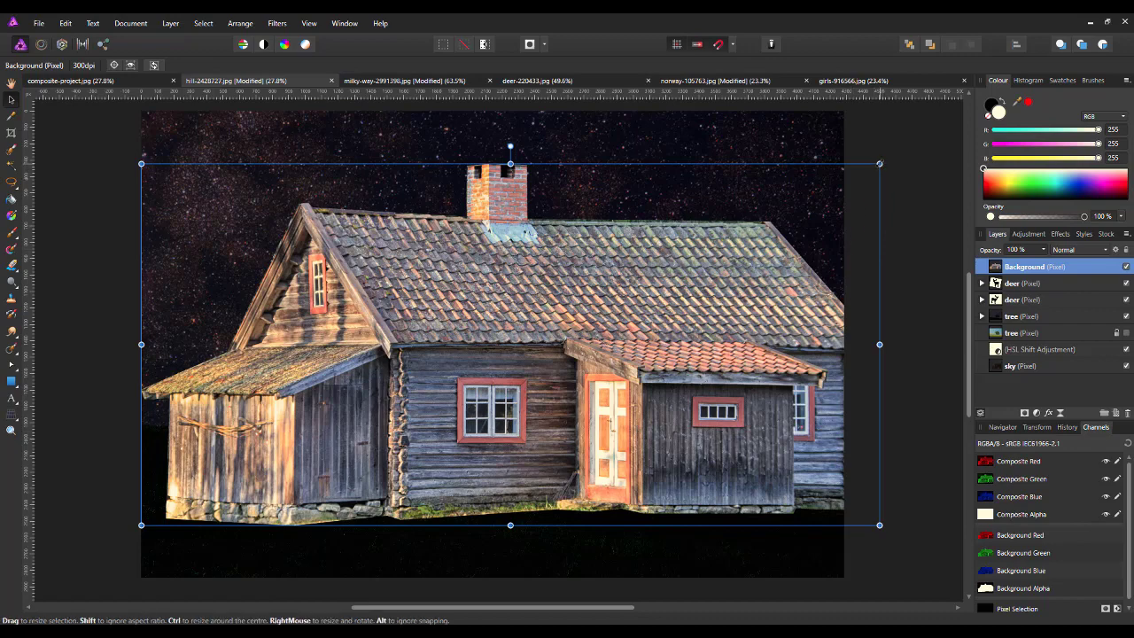
left_click_drag(879, 163, 641, 280)
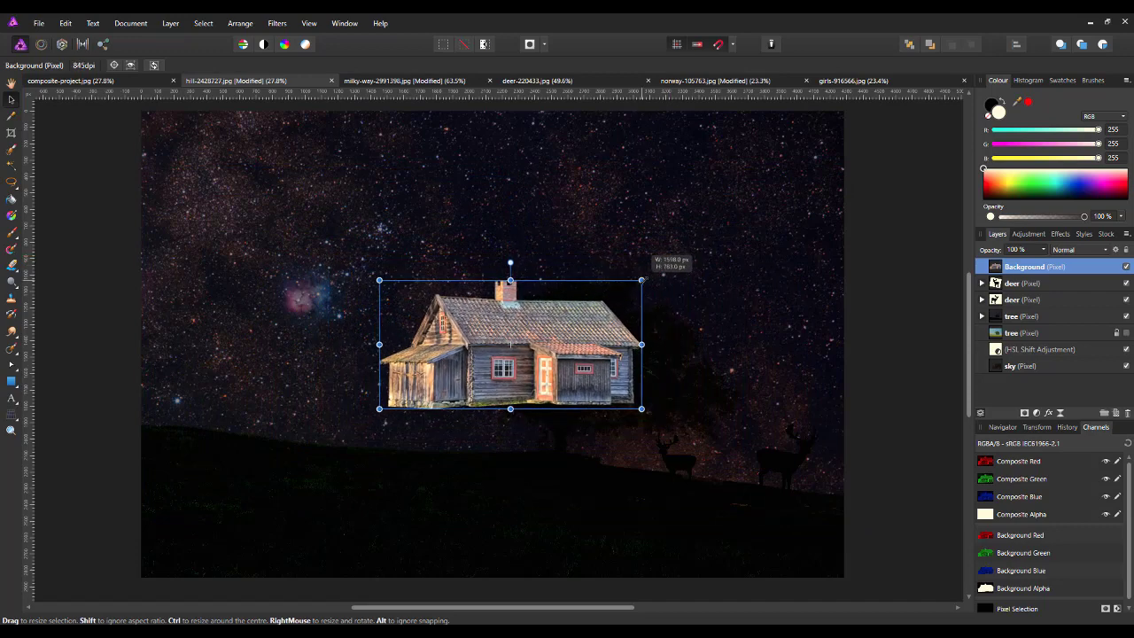
left_click_drag(546, 365, 331, 414)
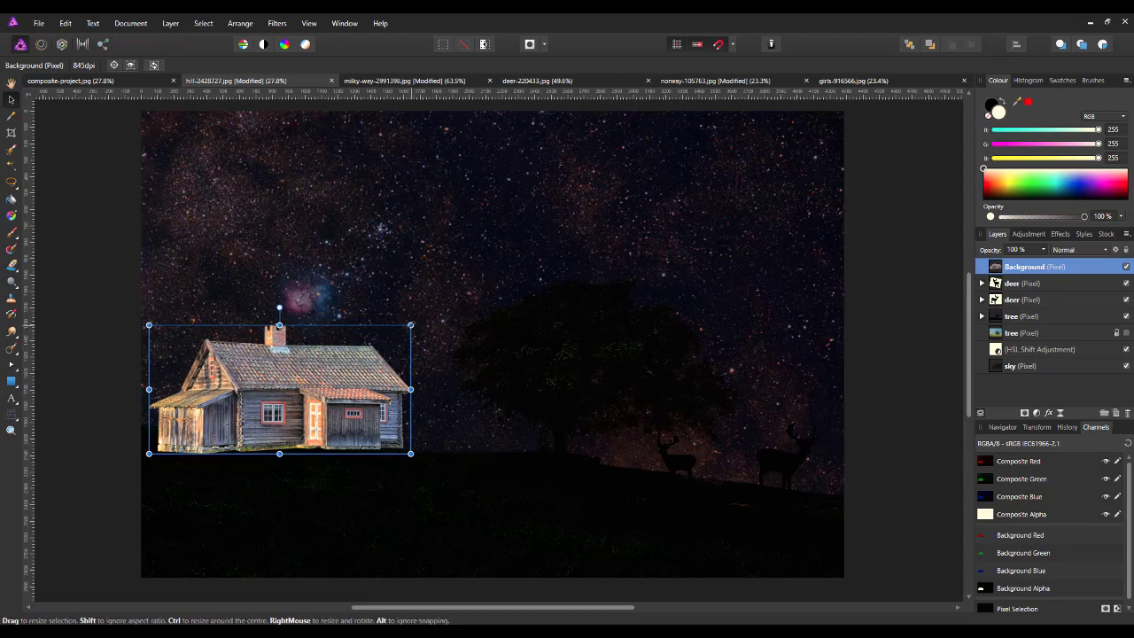
left_click_drag(410, 325, 419, 321)
left_click_drag(323, 424, 329, 431)
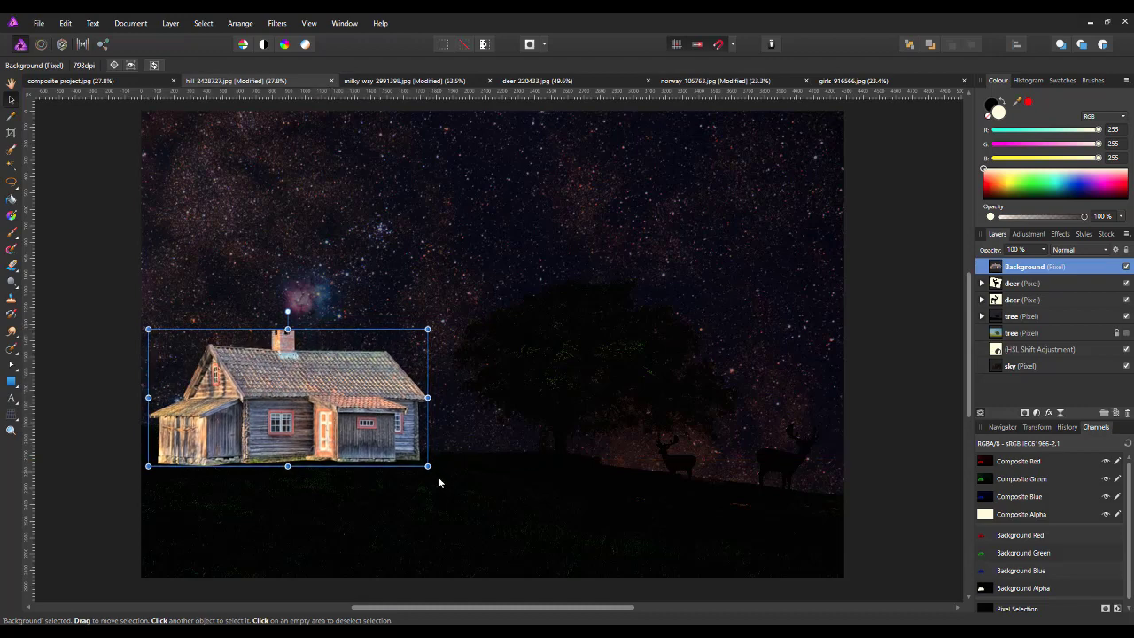
- Rename the pasted house layer as cabin
double_click(1036, 269)
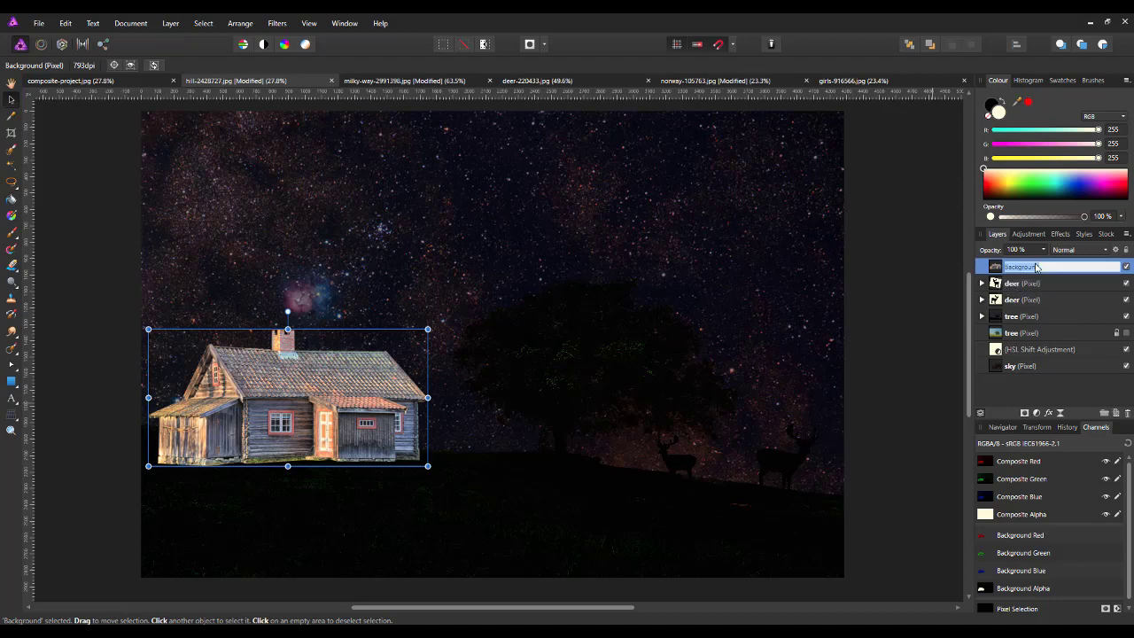
type("cabin")
key("Return")
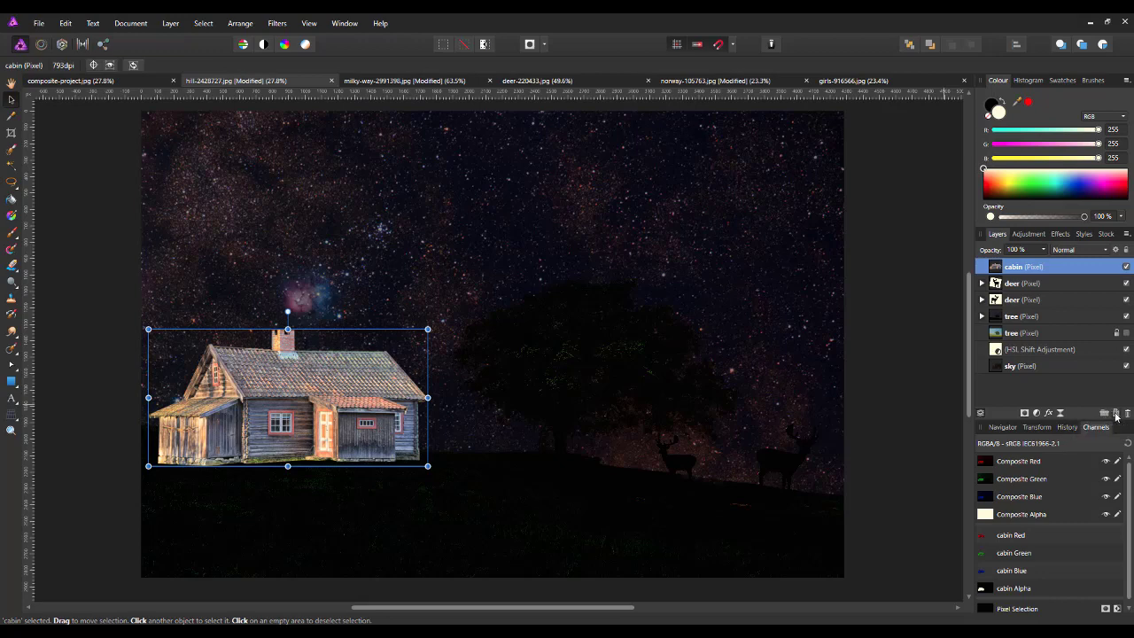
- Add a new pixel layer above the cabin and set the Paint Brush colour to warm yellow, RGB 255, 202, 34
left_click(1115, 413)
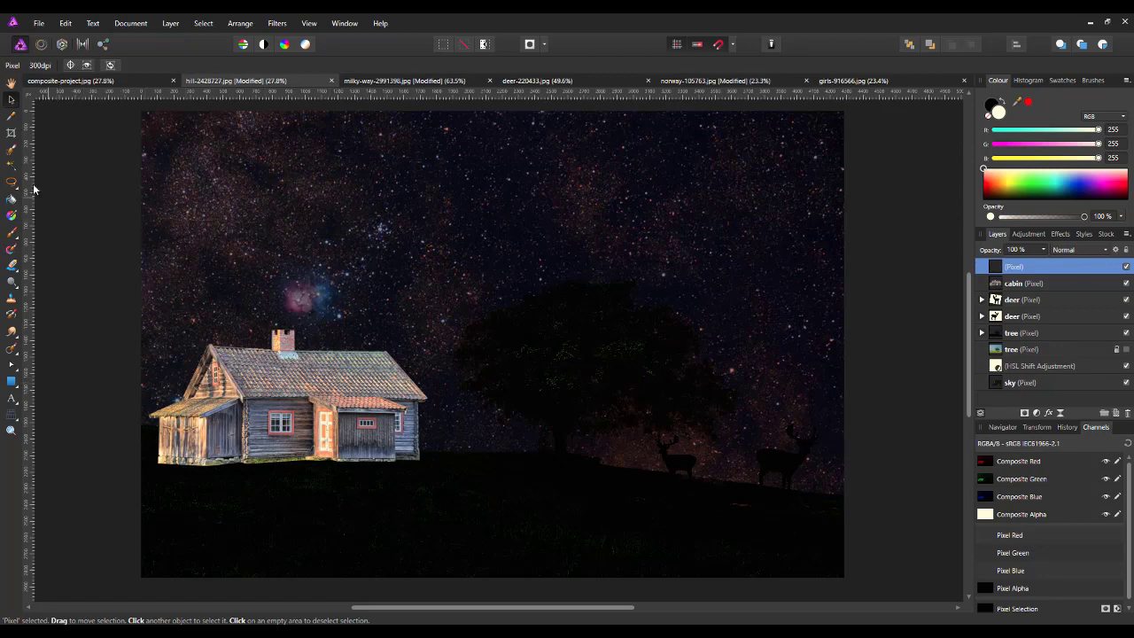
left_click(12, 234)
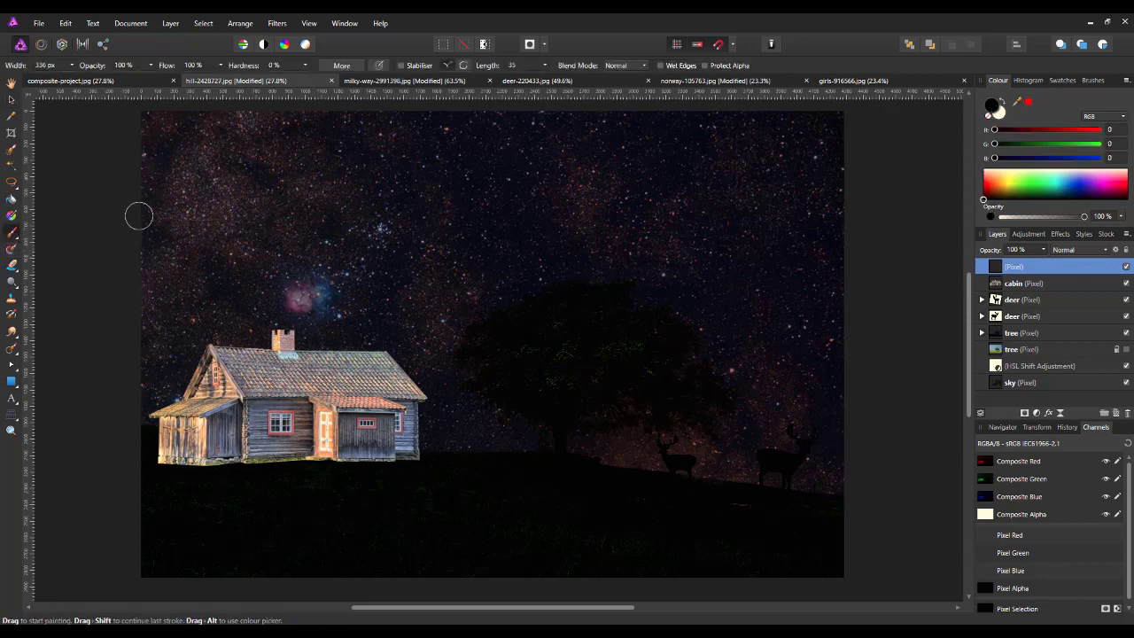
left_click(1003, 184)
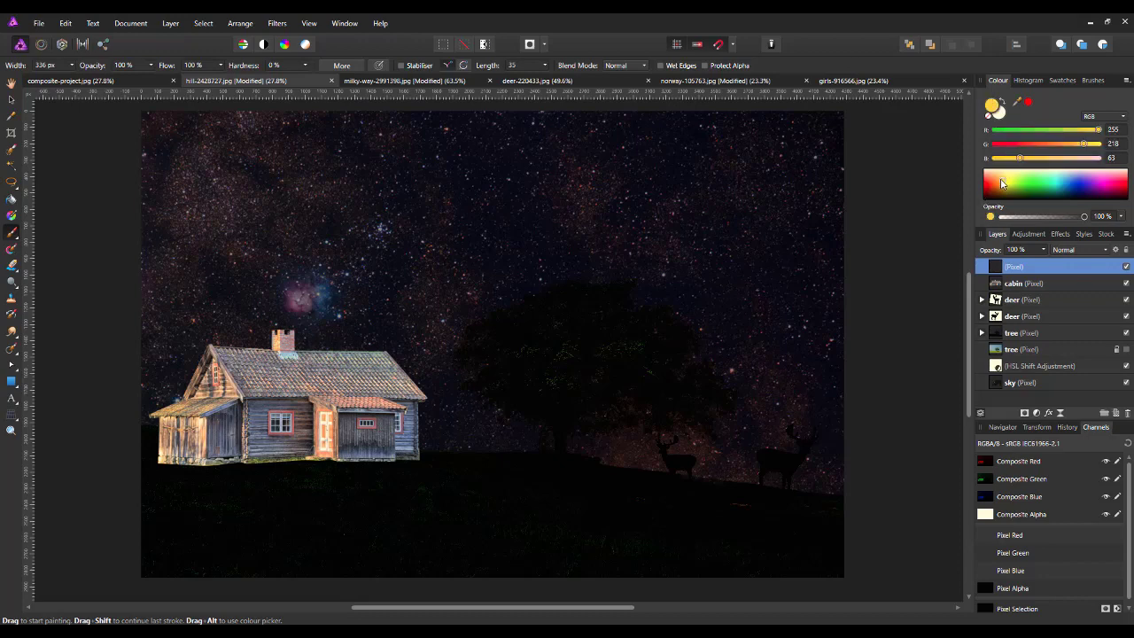
left_click(1002, 183)
left_click(1003, 185)
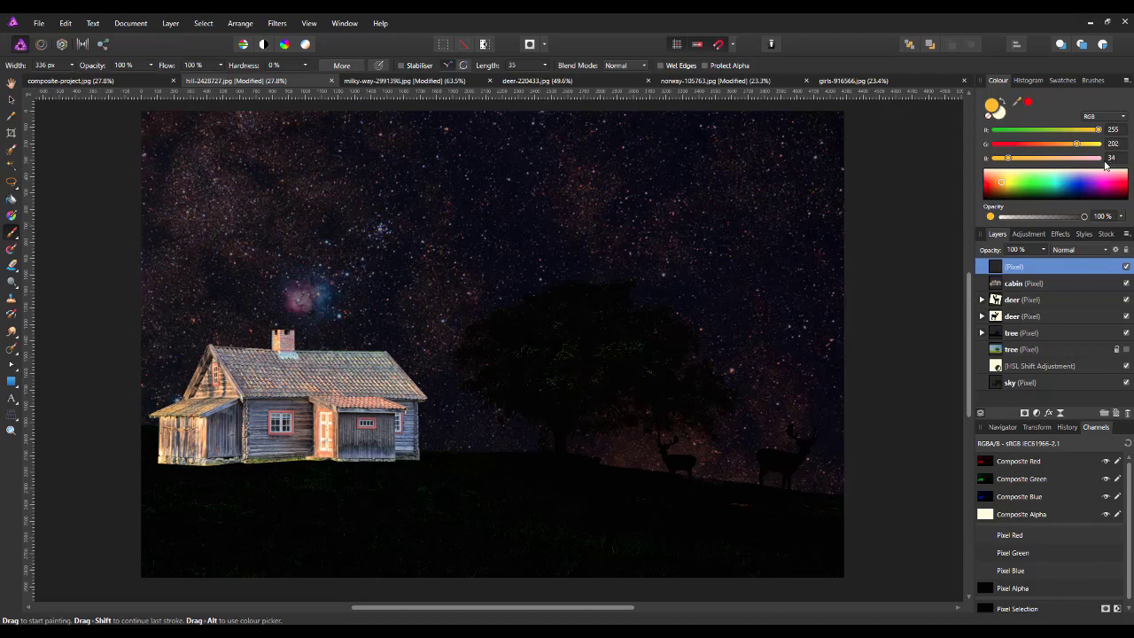
- Set the paint brush hardness to 86% for painting the cabin's windows
scroll(202, 449, "up", 1)
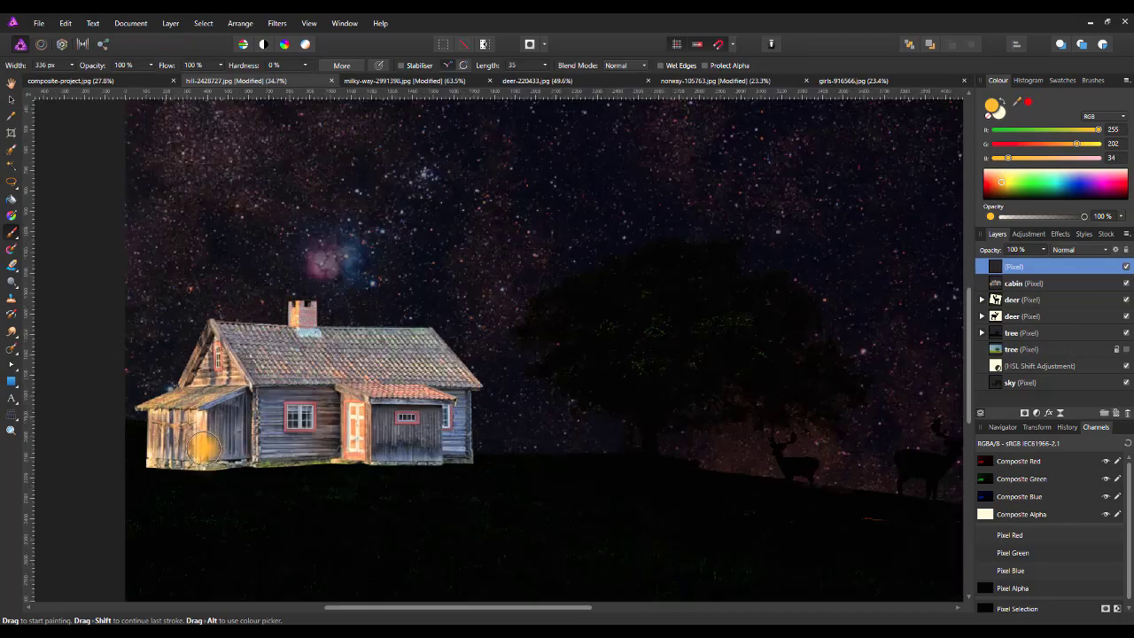
scroll(202, 449, "up", 5)
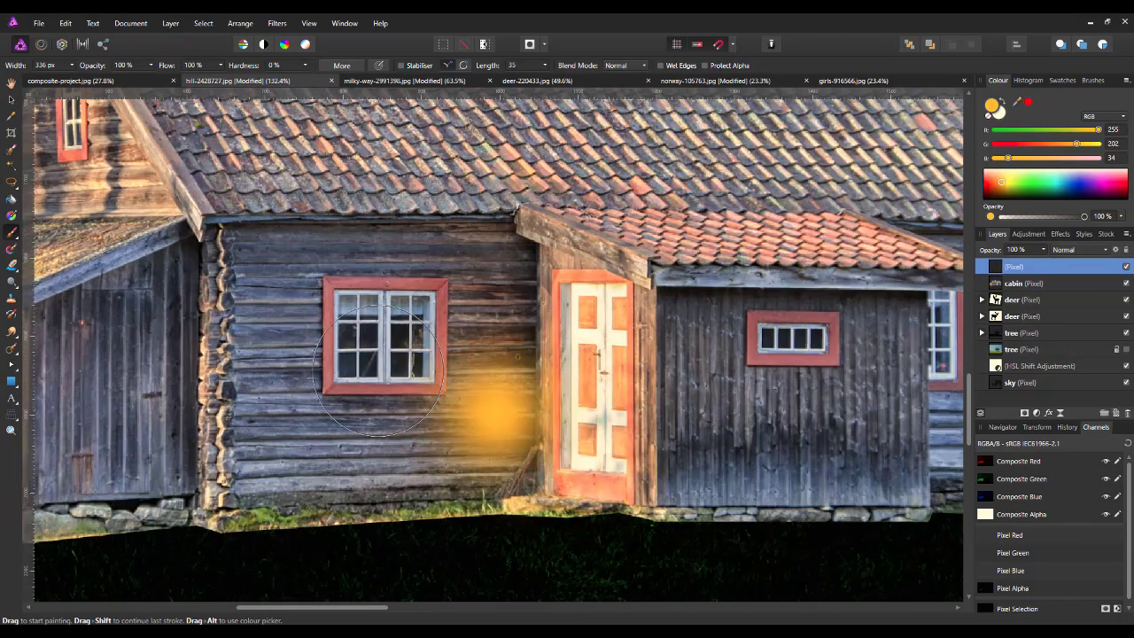
left_click(306, 66)
left_click(307, 79)
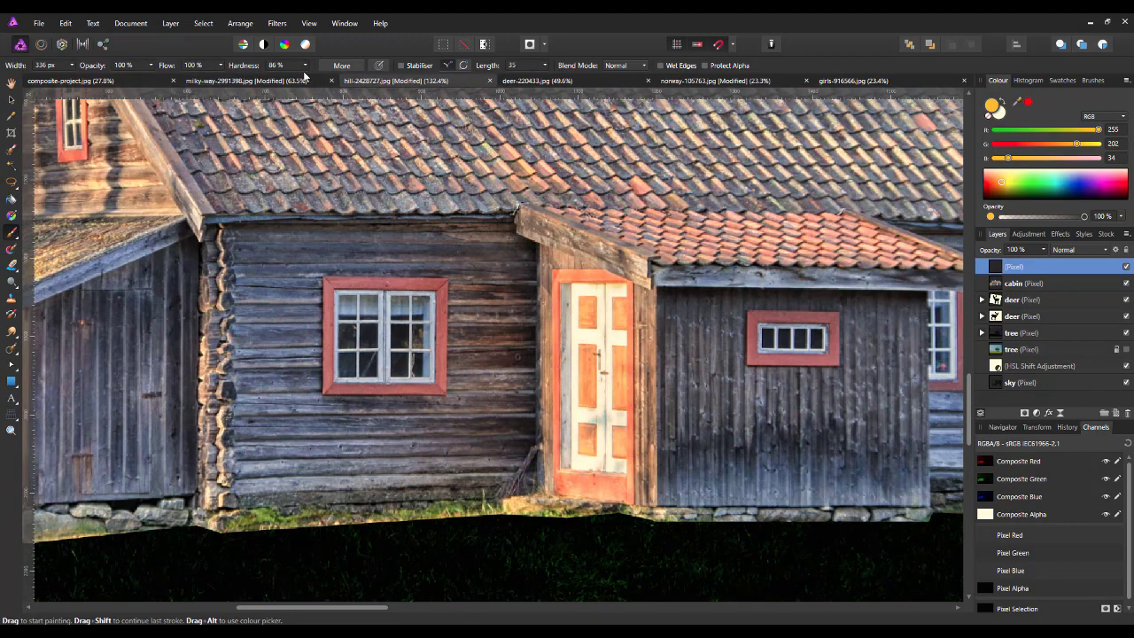
left_click(411, 341)
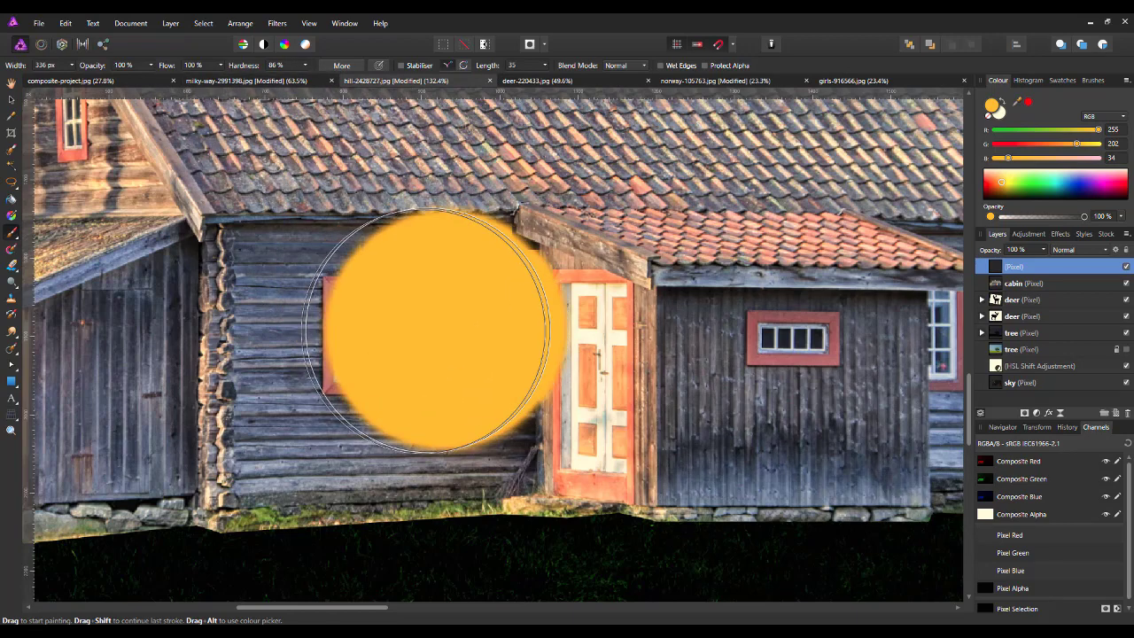
- Reduce the brush width to 34.5 px and paint yellow over the large front window and the small window right of the door
key("bracketleft")
key("bracketleft")
key("bracketleft")
key("bracketleft")
key("bracketleft")
key("bracketleft")
key("bracketleft")
key("bracketleft")
key("bracketleft")
key("bracketleft")
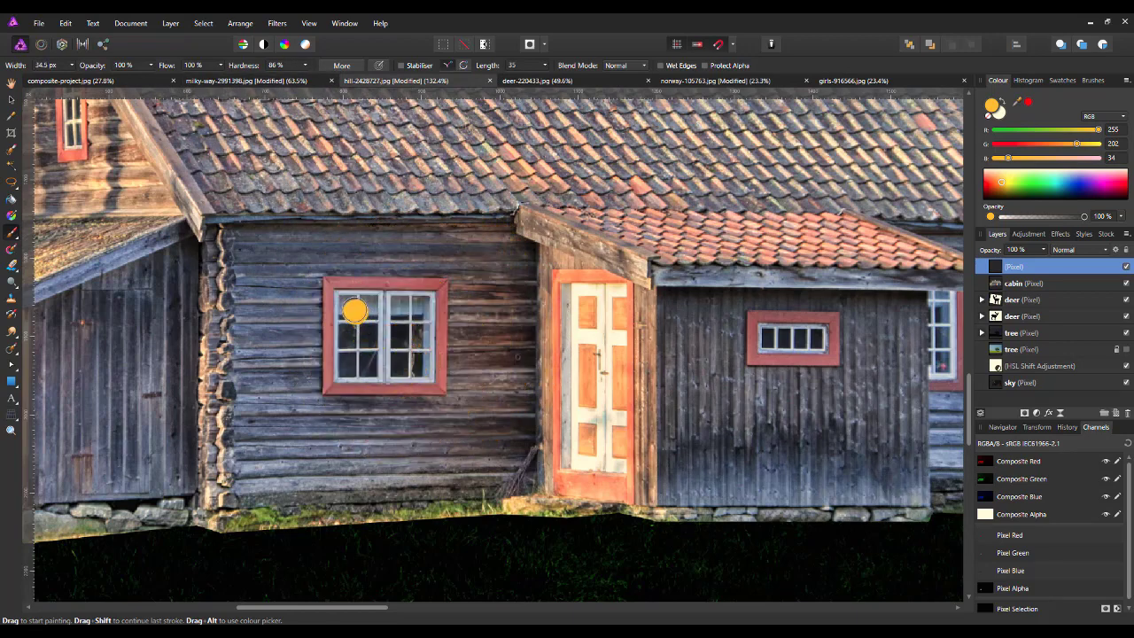
key("bracketleft")
key("bracketleft")
mouse_move(350, 303)
left_mouse_down()
mouse_move(348, 367)
mouse_move(422, 368)
mouse_move(426, 302)
mouse_move(361, 302)
mouse_move(366, 355)
mouse_move(416, 352)
mouse_move(412, 318)
mouse_move(373, 320)
mouse_move(401, 332)
left_mouse_up()
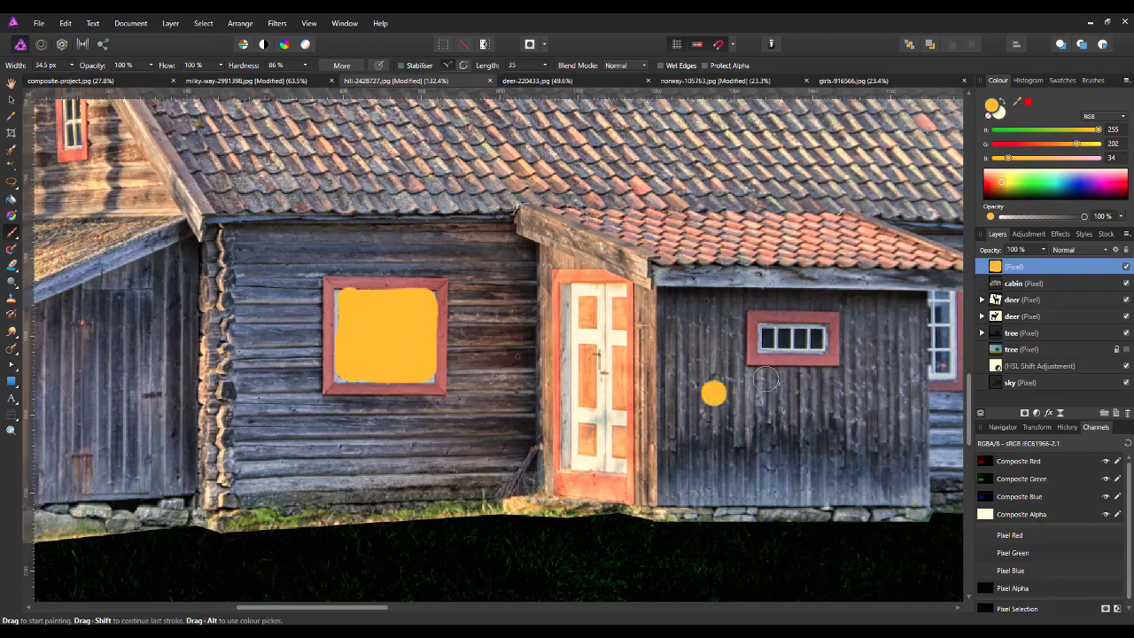
mouse_move(769, 335)
left_mouse_down()
mouse_move(817, 339)
mouse_move(785, 336)
left_mouse_up()
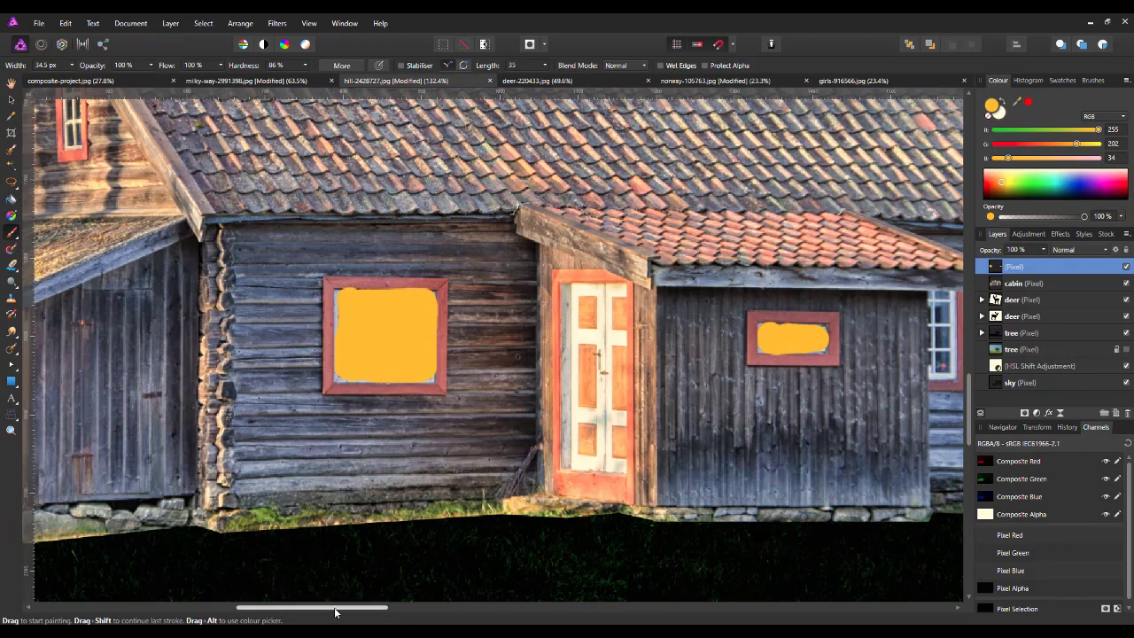
- Paint yellow over the cabin's far-right window and, with the brush reduced to 18 px, over the narrow gable window
left_click_drag(333, 607, 402, 607)
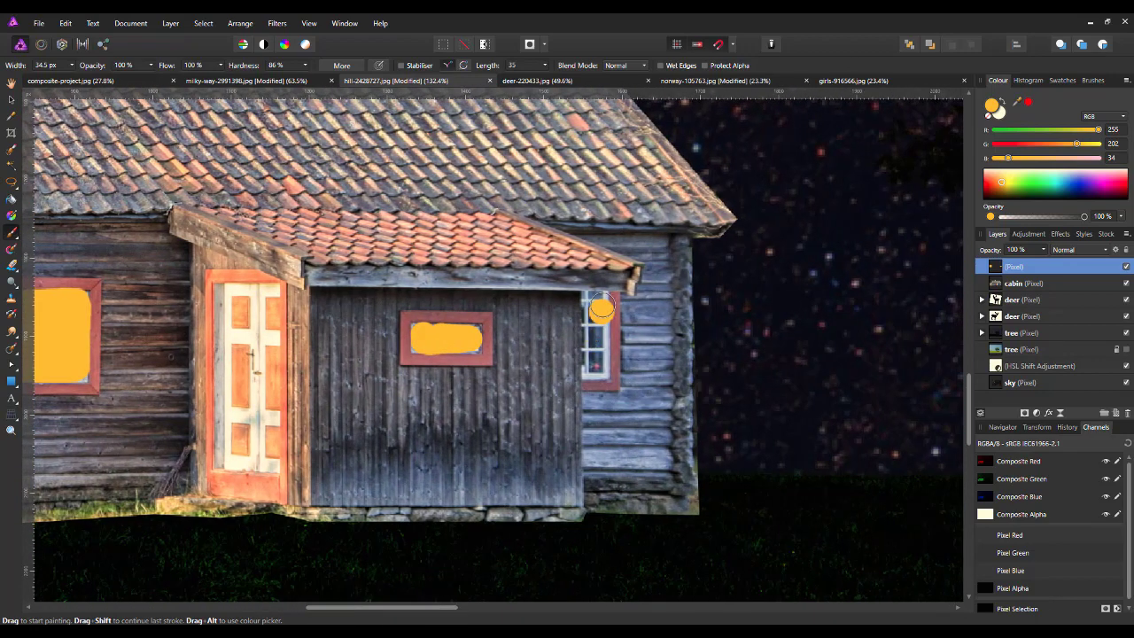
mouse_move(592, 299)
left_mouse_down()
mouse_move(593, 365)
mouse_move(589, 299)
left_mouse_up()
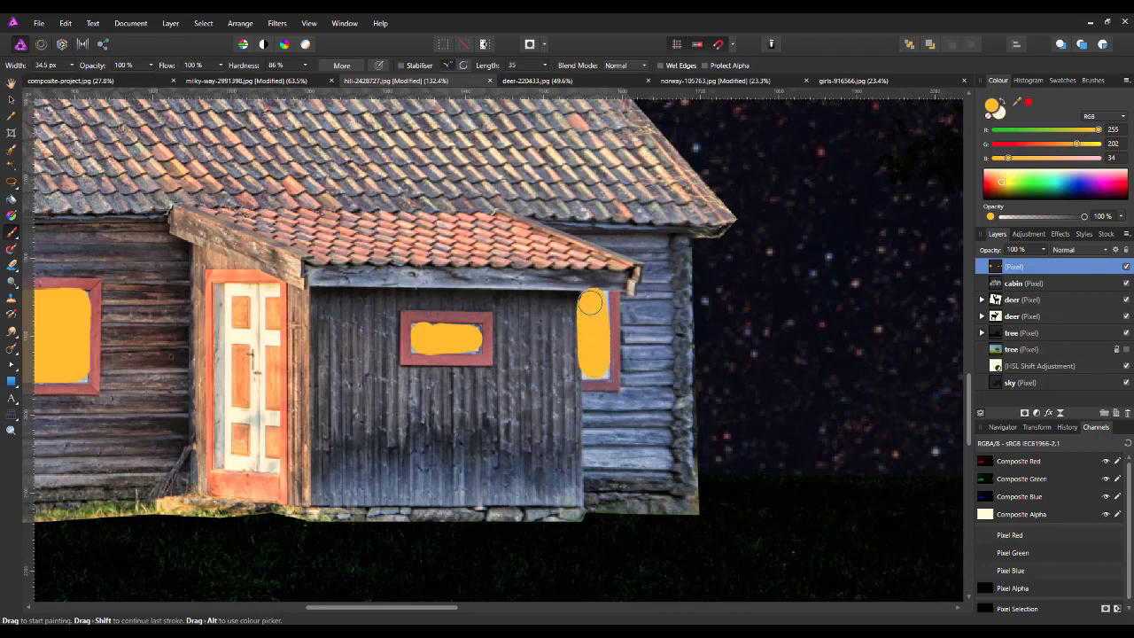
left_click_drag(404, 611, 255, 612)
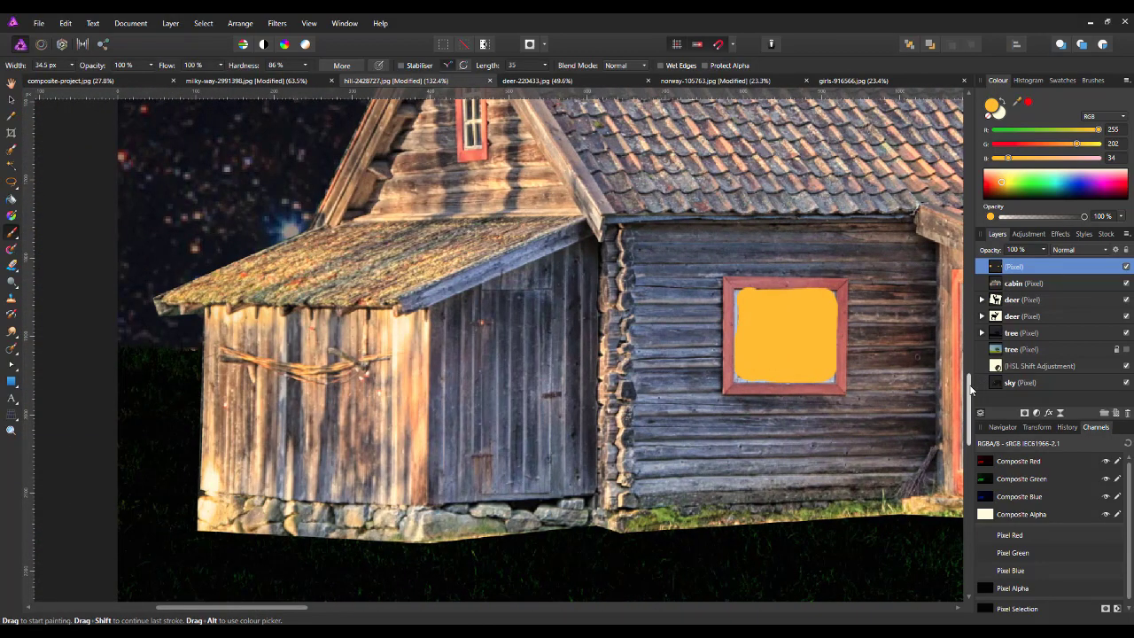
left_click_drag(968, 386, 967, 310)
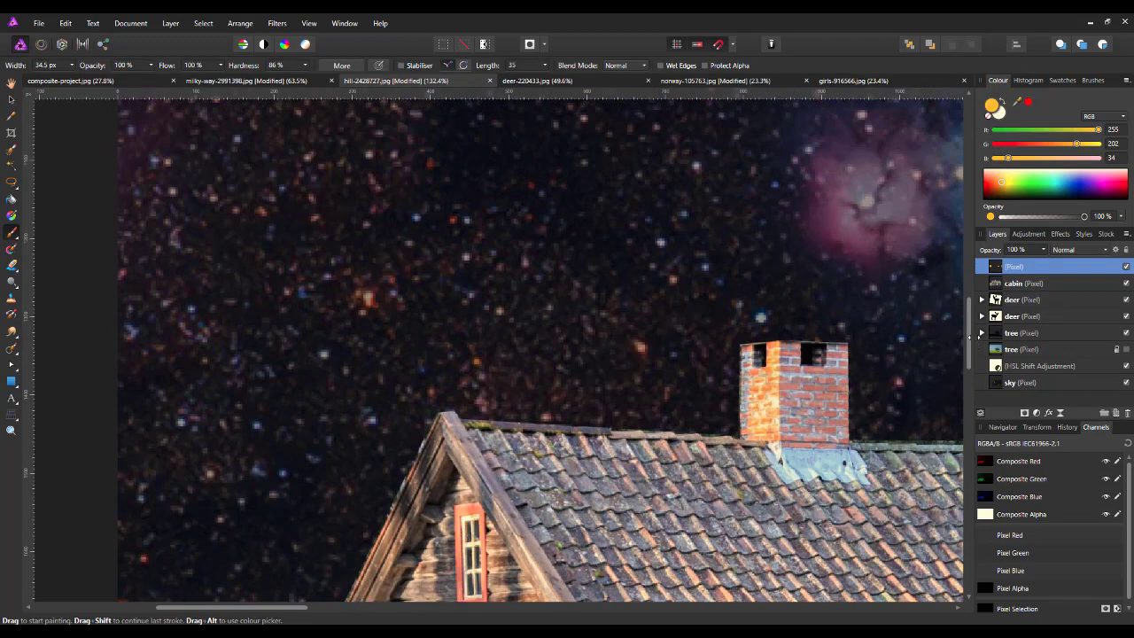
left_click_drag(968, 348, 968, 360)
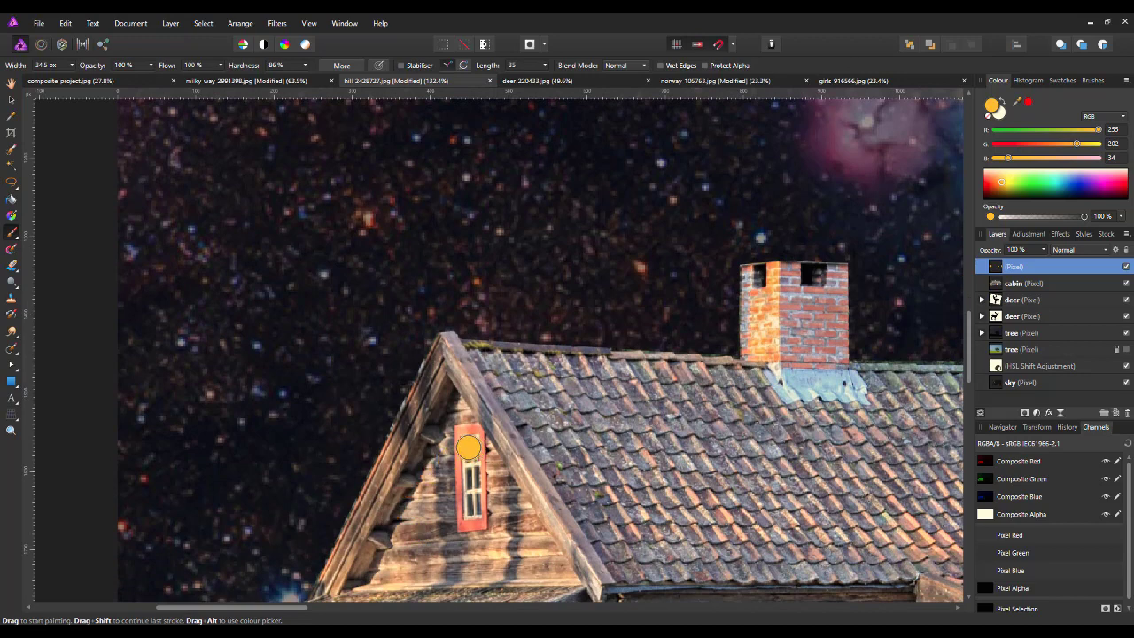
key("[")
key("[")
key("bracketleft")
mouse_move(468, 438)
left_mouse_down()
mouse_move(474, 512)
mouse_move(473, 442)
mouse_move(474, 497)
left_mouse_up()
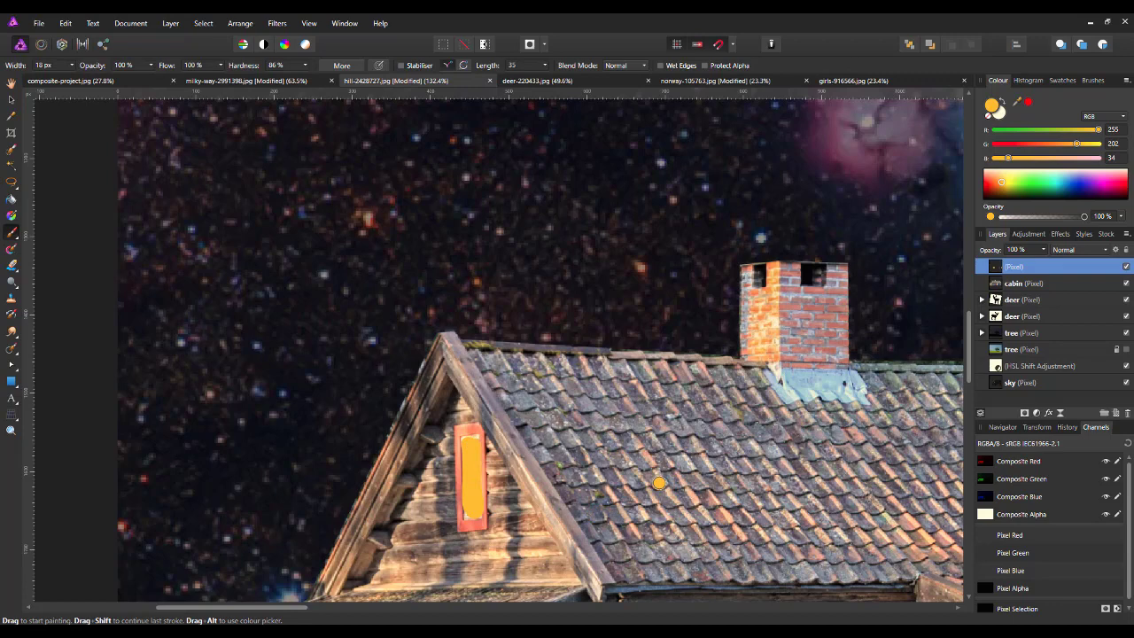
key("ctrl+0")
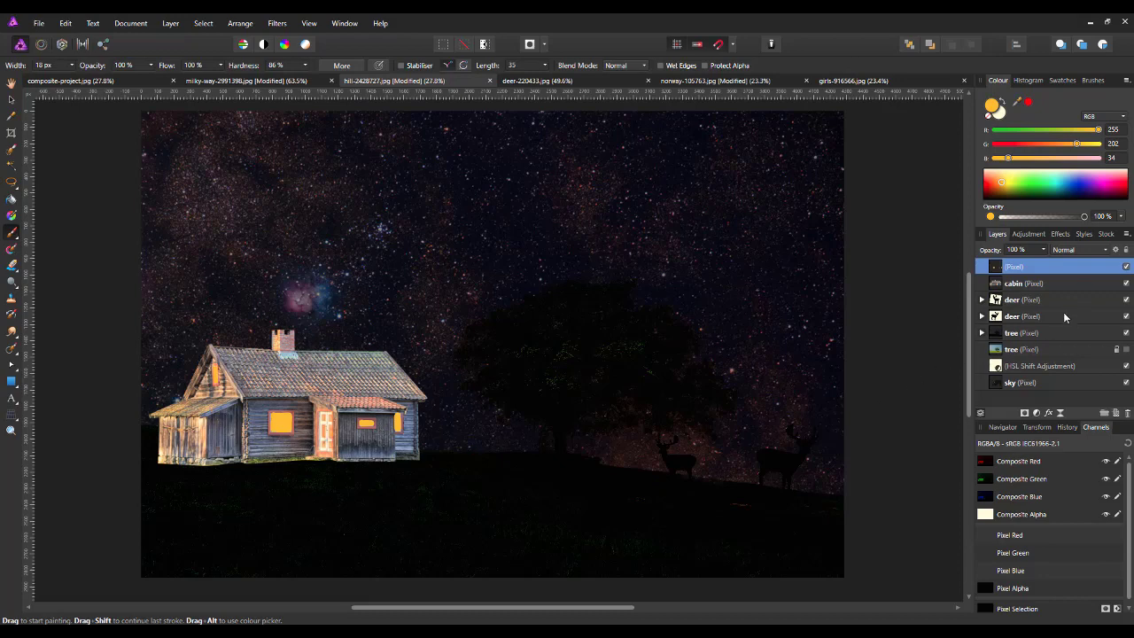
- Hide the yellow window paint layer and nest a Threshold adjustment set to 100% inside the cabin layer
left_click(1126, 268)
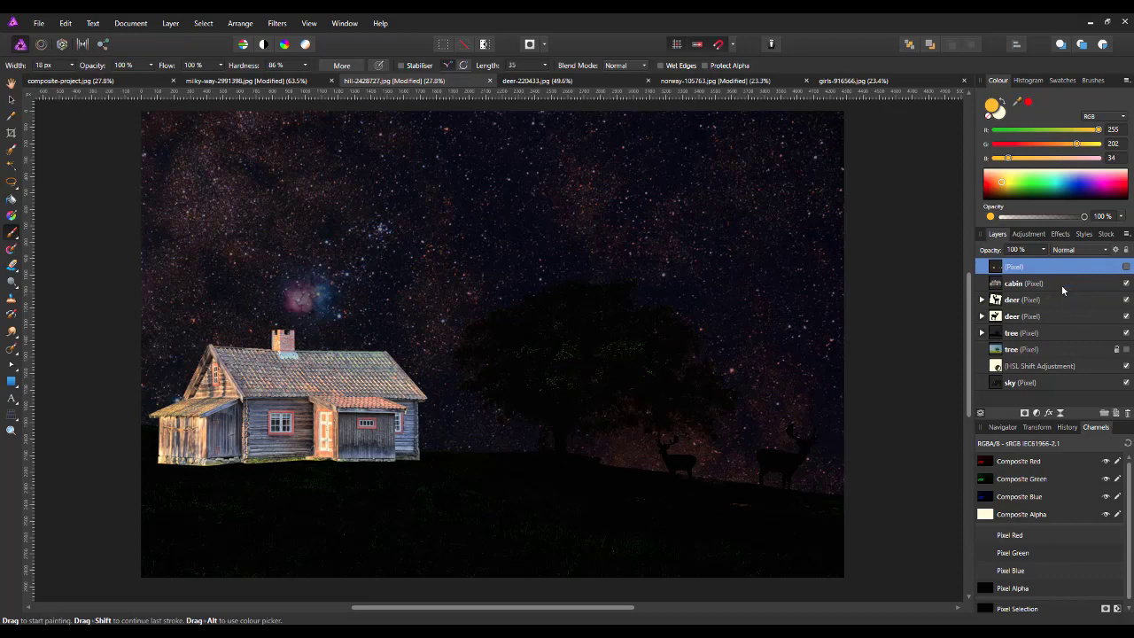
left_click(1061, 285)
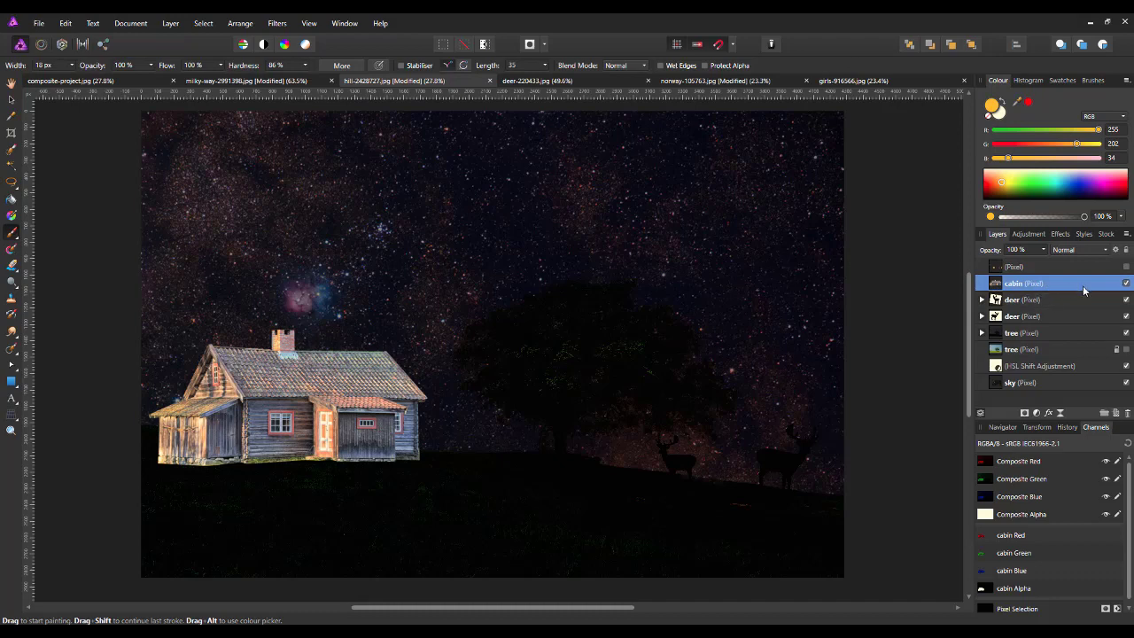
left_click(1037, 413)
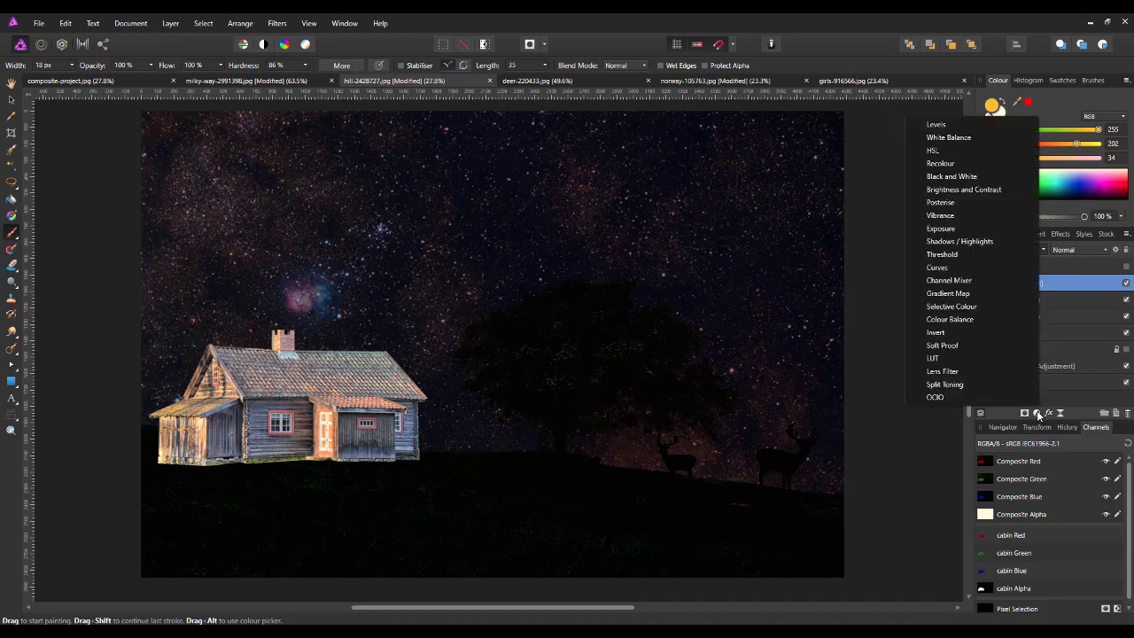
left_click(952, 254)
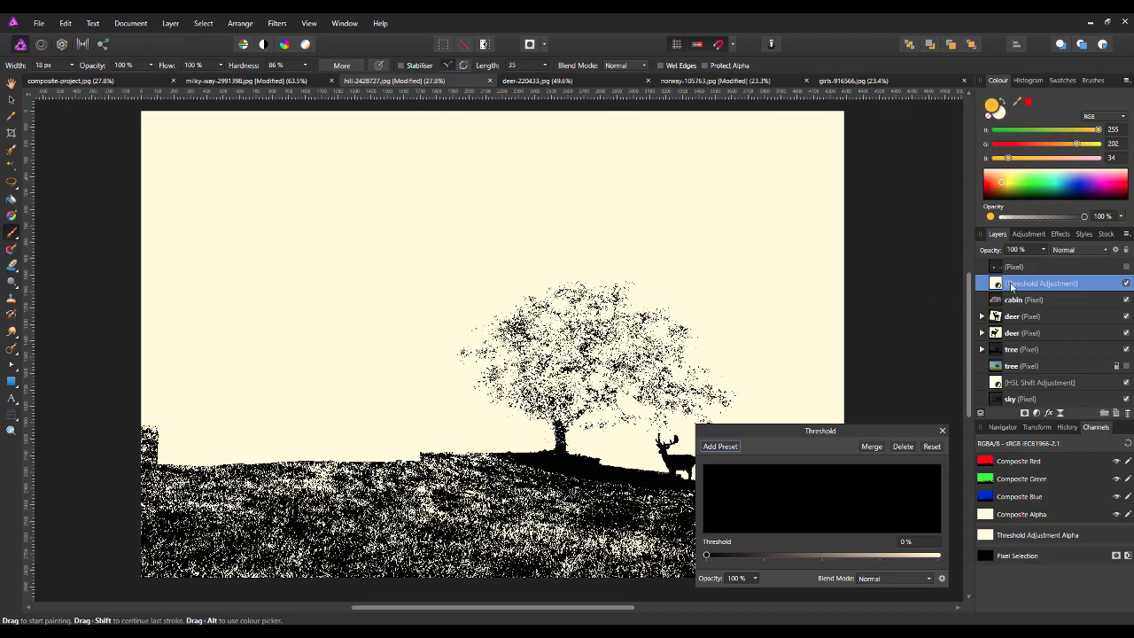
left_click_drag(996, 282, 1016, 303)
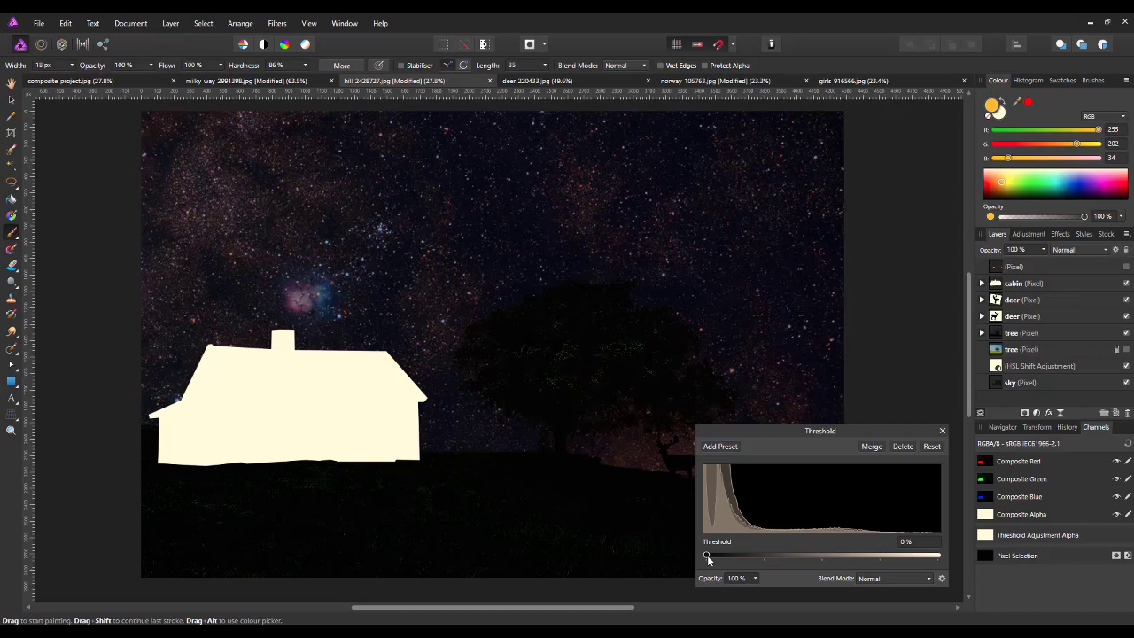
left_click_drag(707, 555, 945, 567)
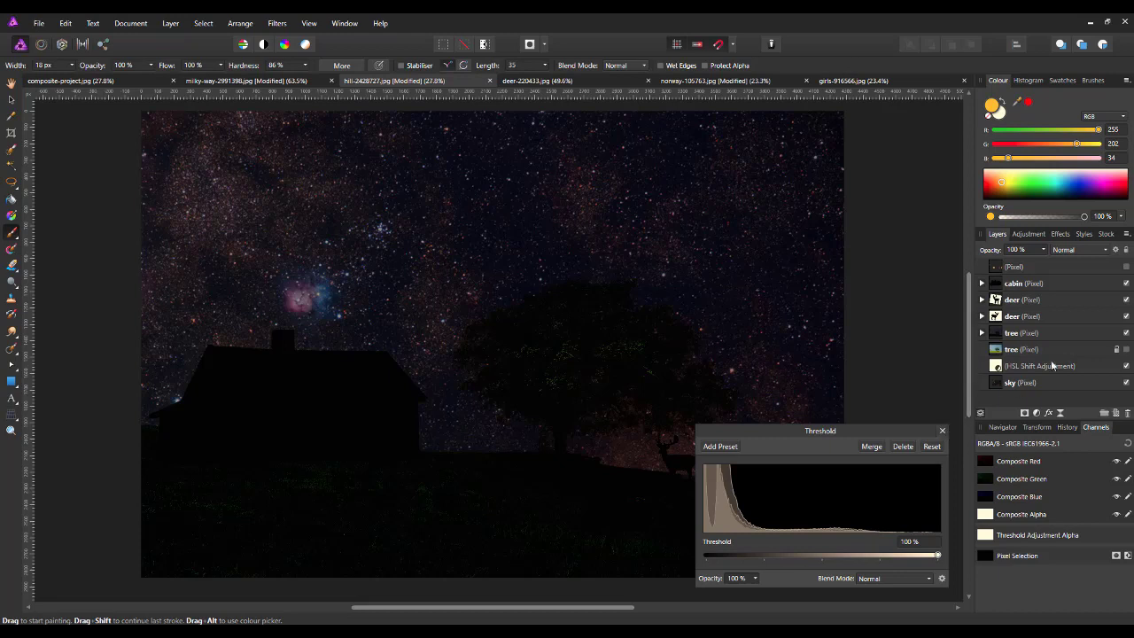
left_click(942, 431)
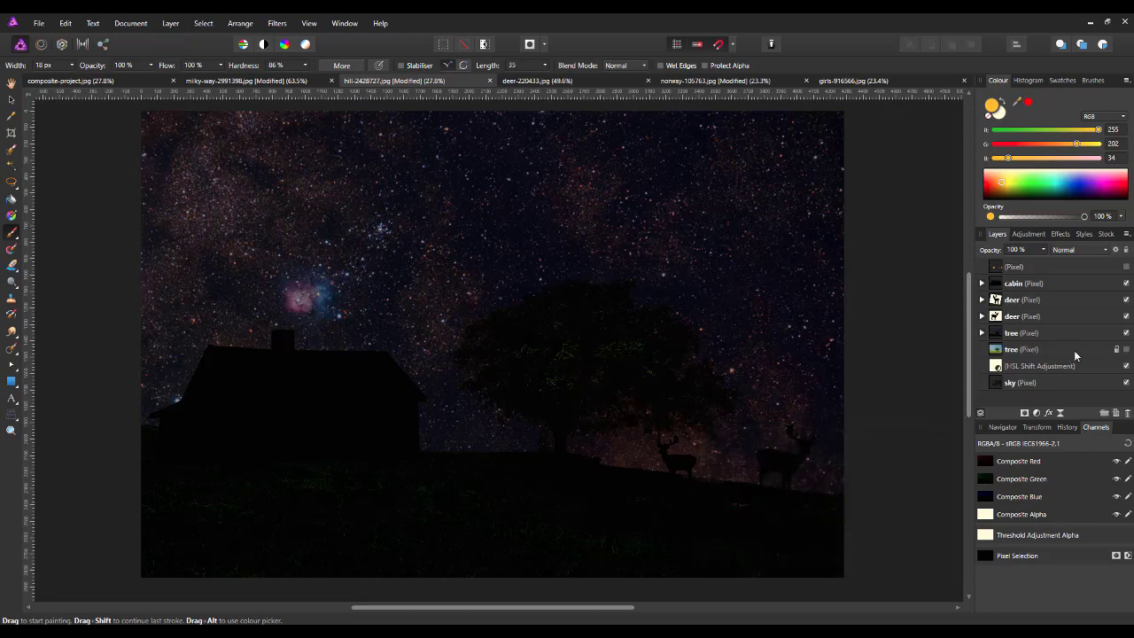
- Duplicate the cabin layer together with its Threshold adjustment
left_click(1064, 285)
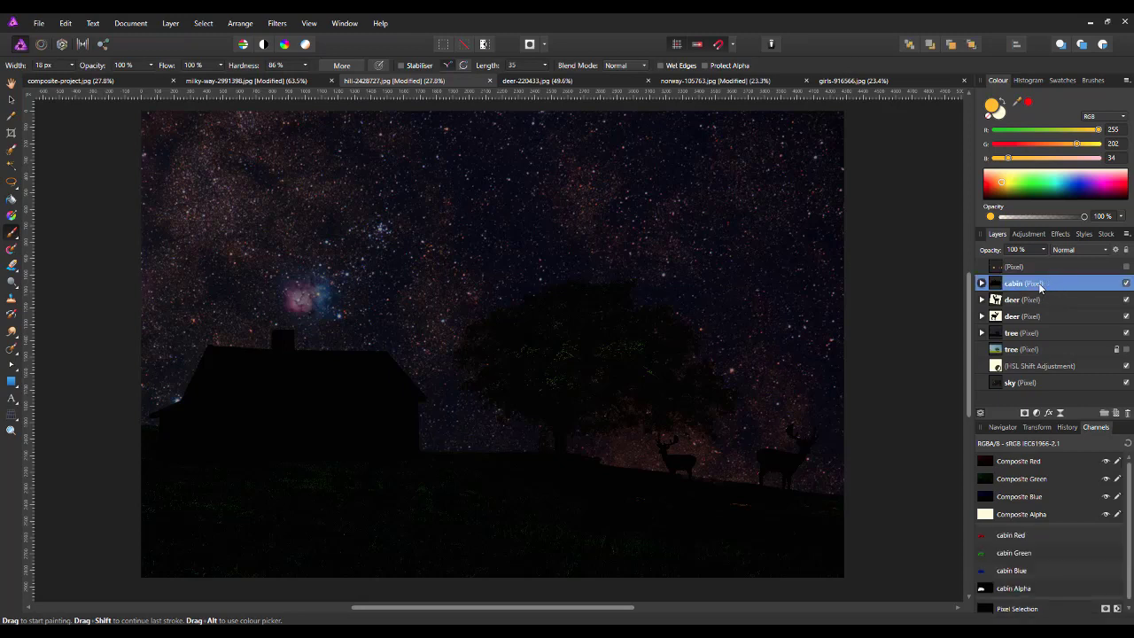
right_click(1062, 285)
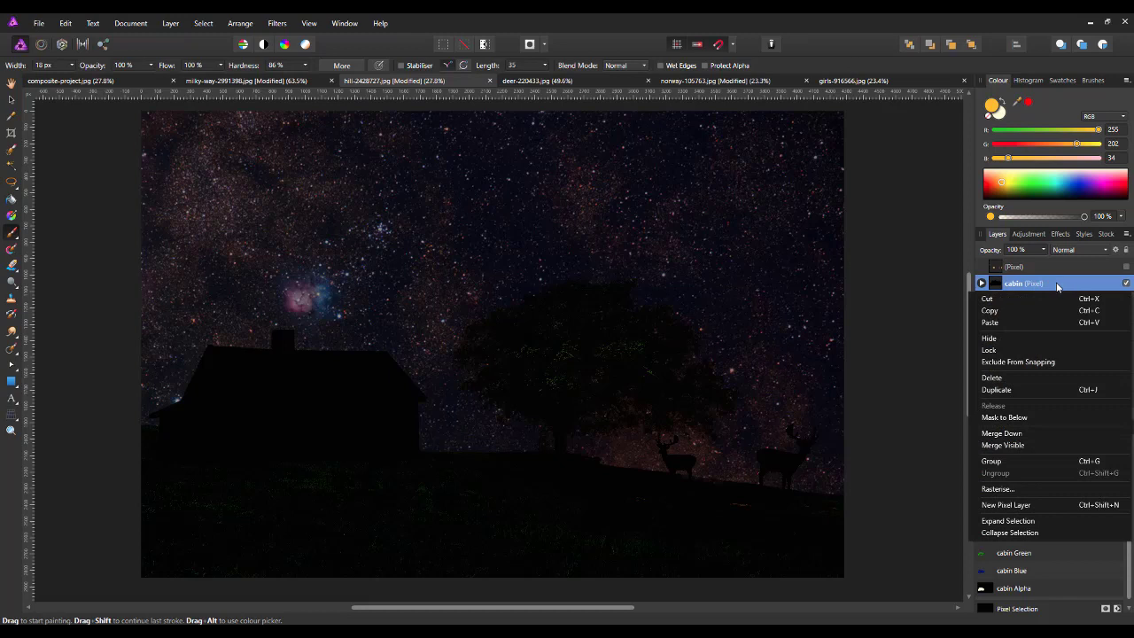
left_click(1015, 390)
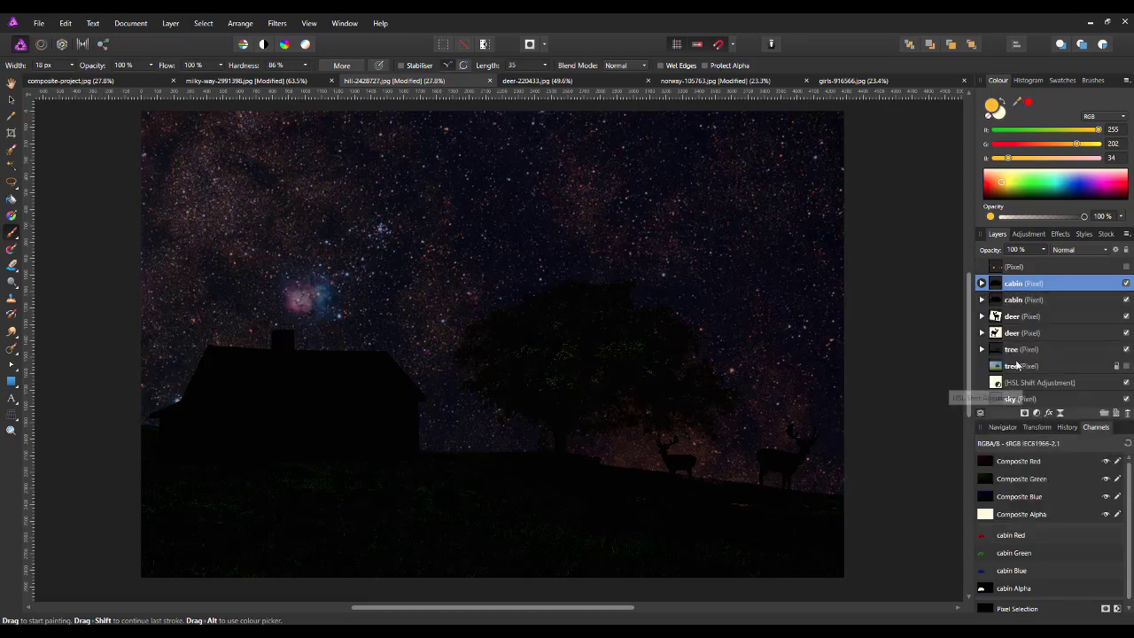
- Rename the hidden yellow paint layer as windows
left_click(1029, 269)
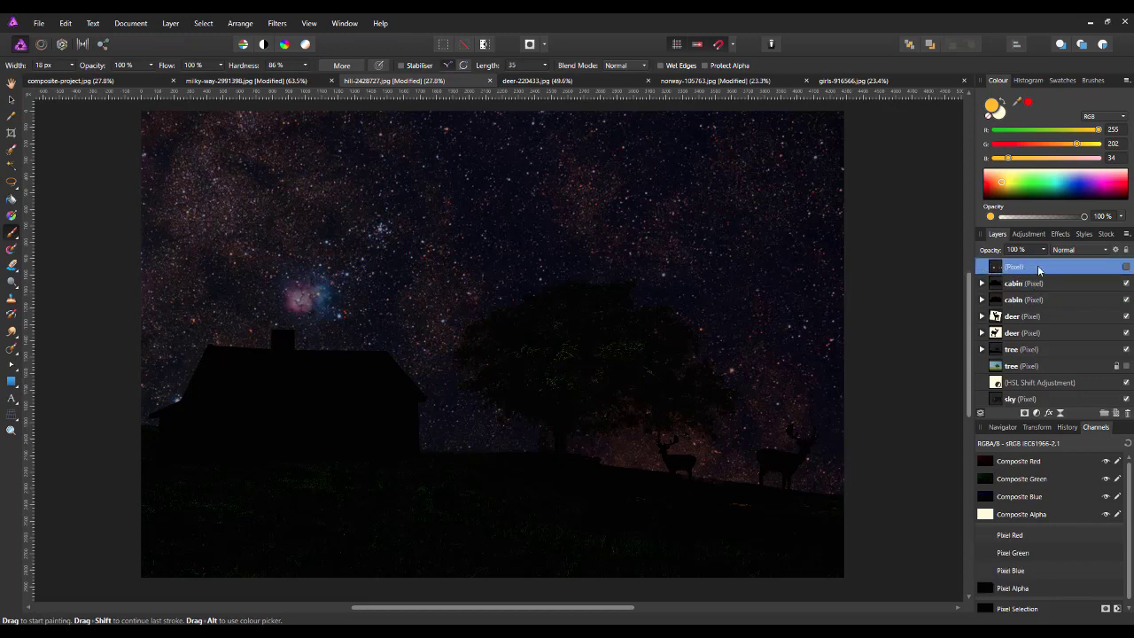
double_click(1017, 267)
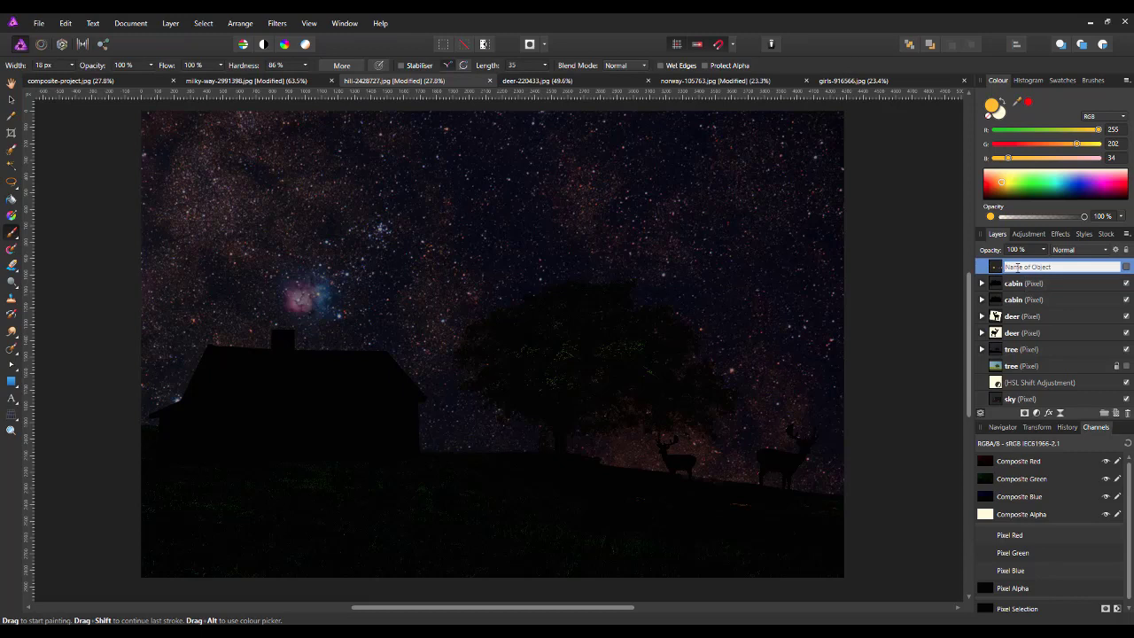
type("windows")
key("Return")
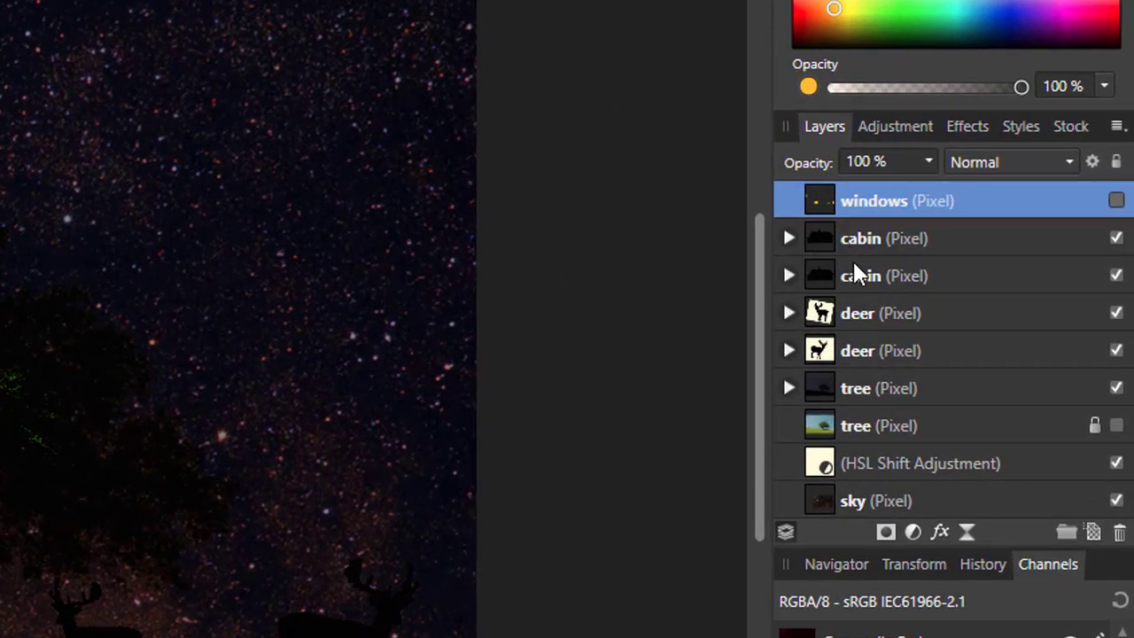
- Move the windows layer between the two cabin layers and make it visible
left_click_drag(822, 204, 781, 256)
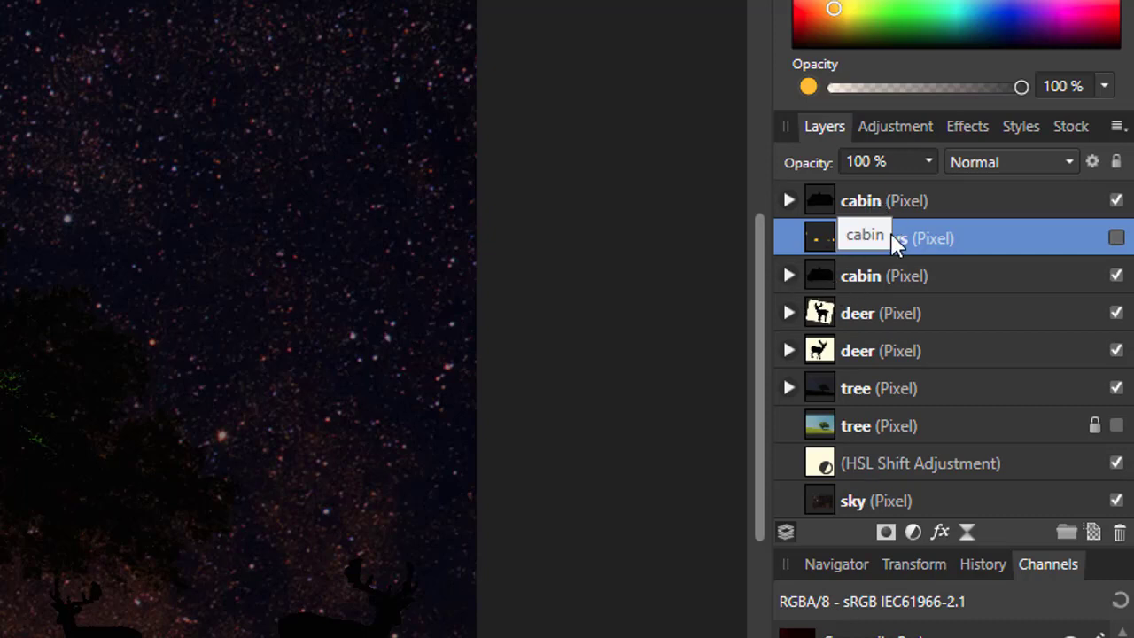
left_click(1116, 240)
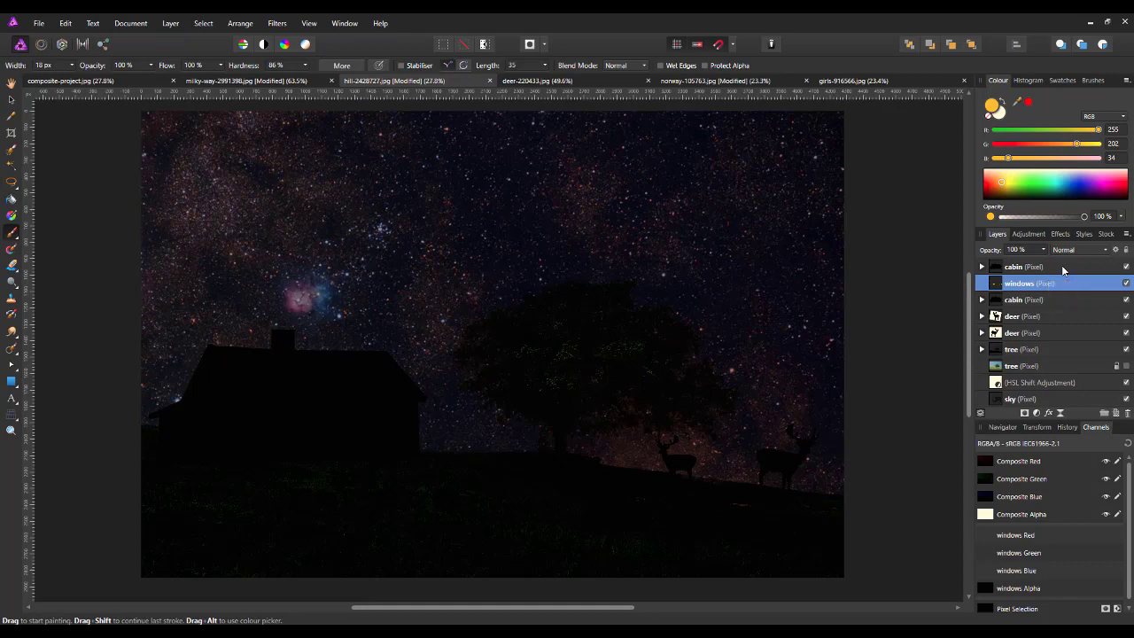
- Set the Threshold adjustment inside the upper cabin layer to 50%
left_click(1063, 268)
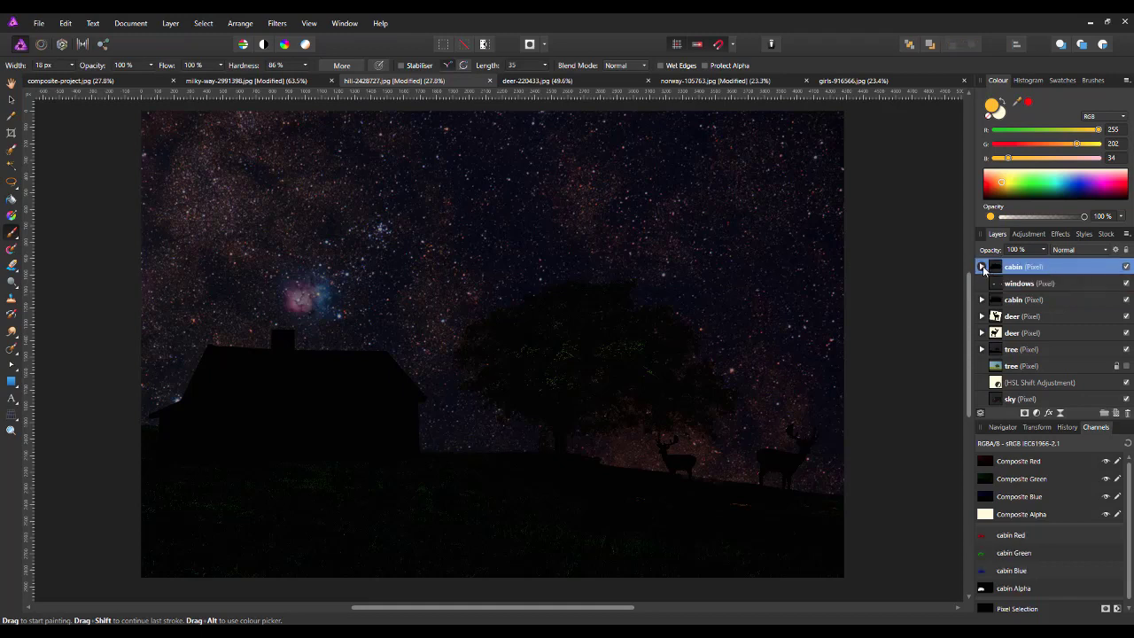
left_click(981, 267)
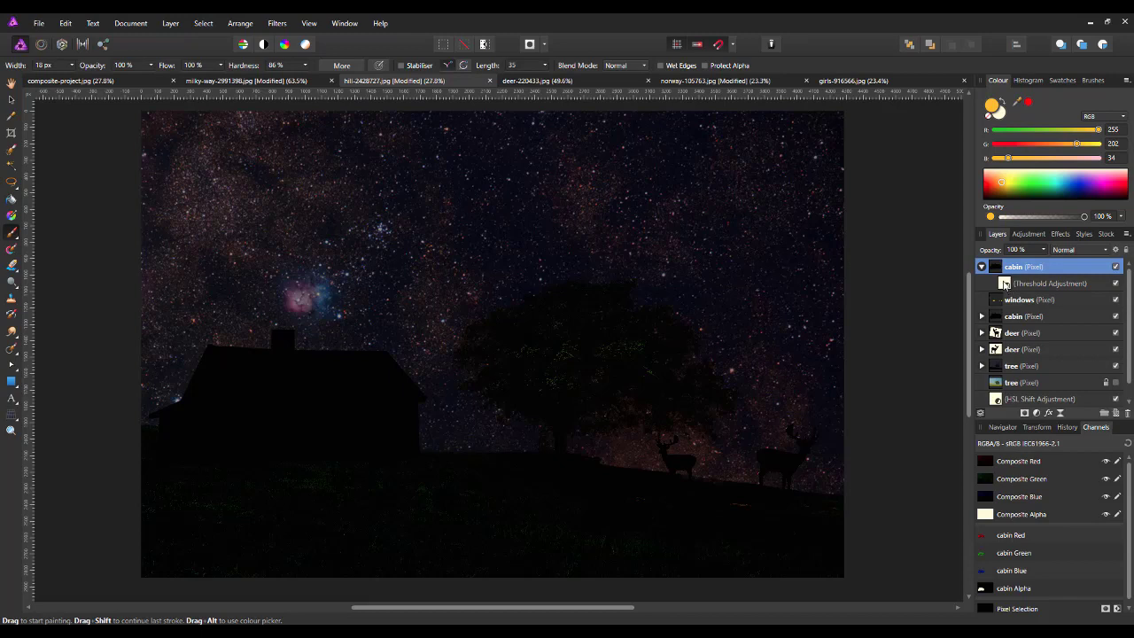
double_click(1004, 283)
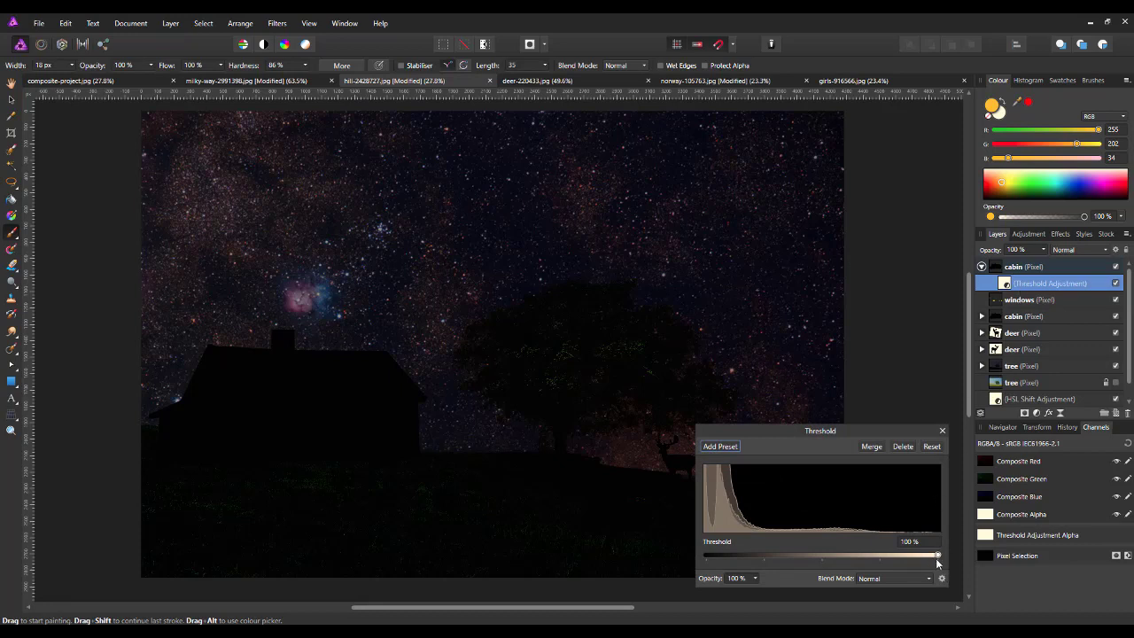
left_click_drag(938, 556, 823, 556)
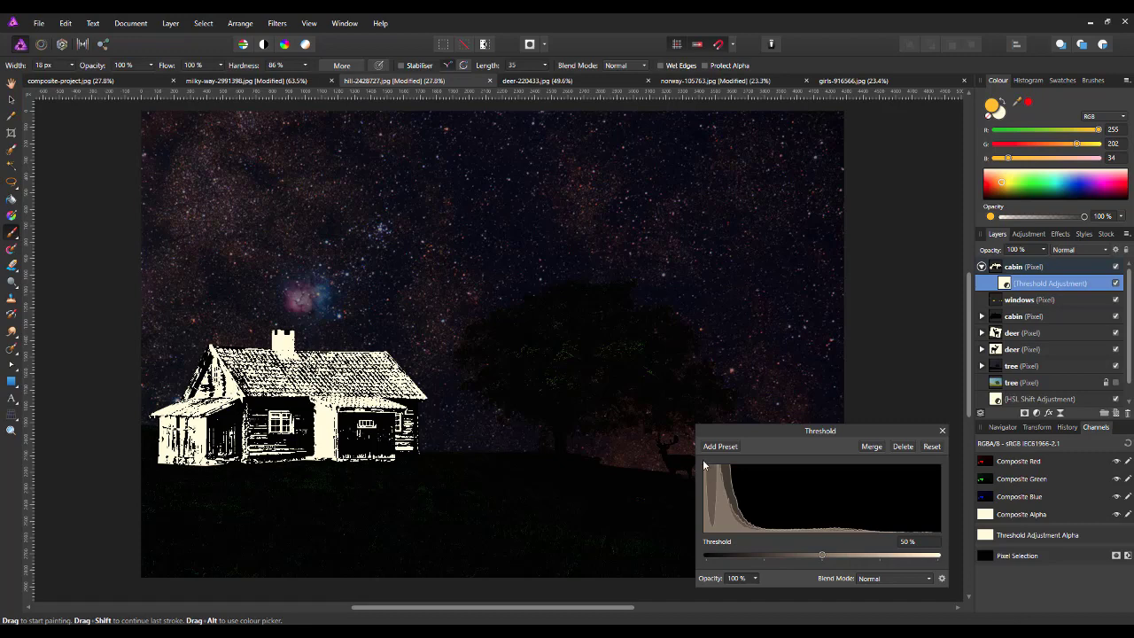
left_click(942, 432)
- Change the upper cabin layer's blend mode to Subtract
left_click(1070, 271)
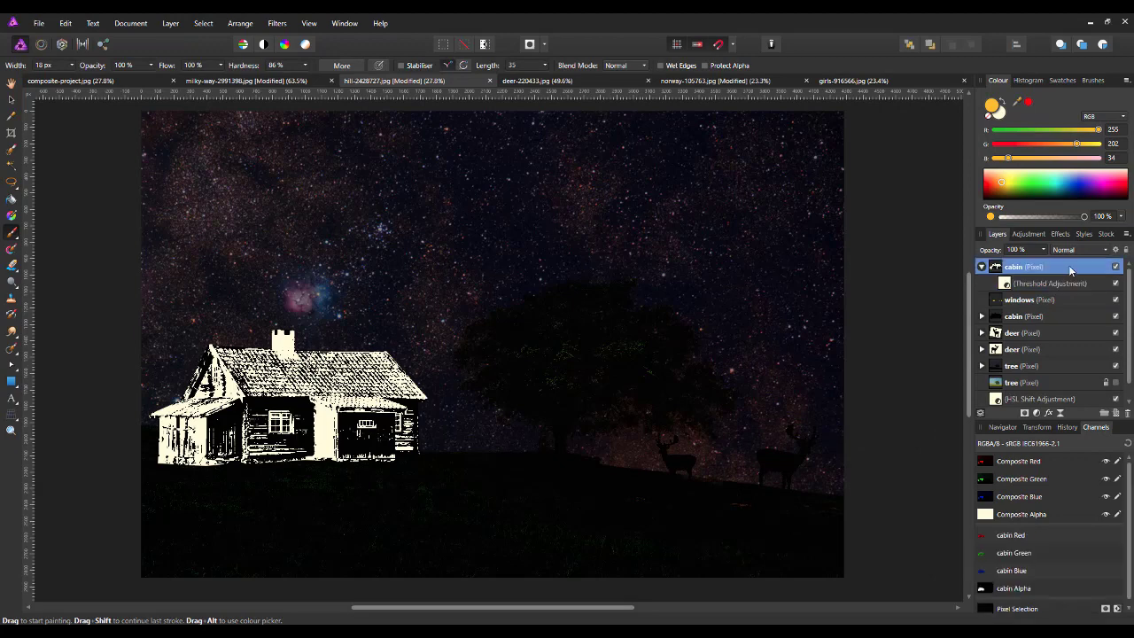
left_click(981, 267)
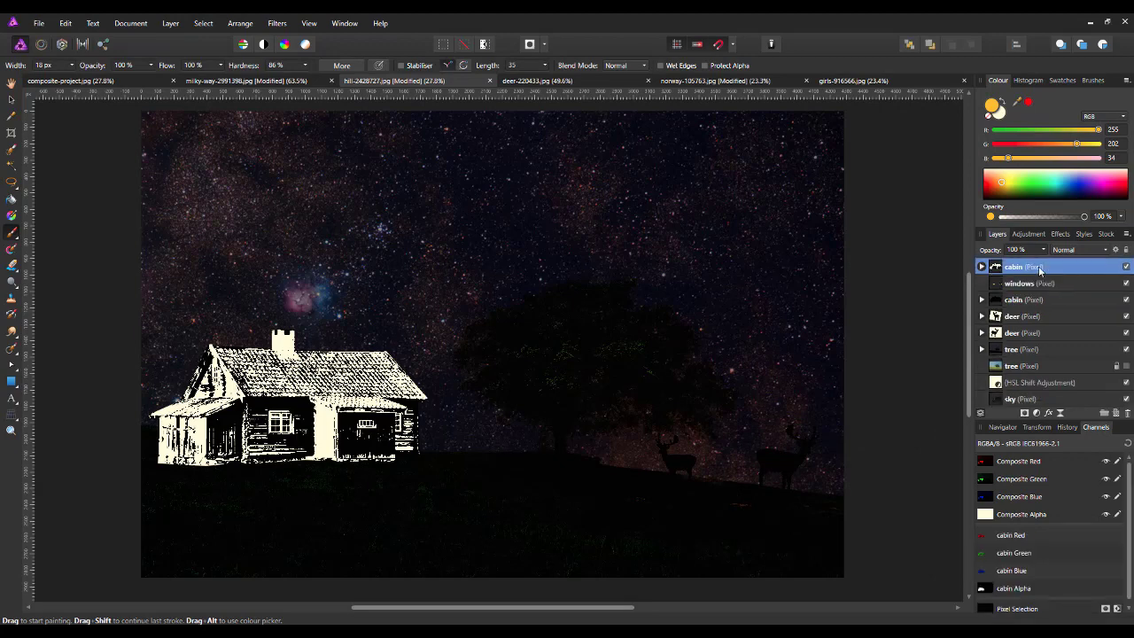
left_click(1106, 252)
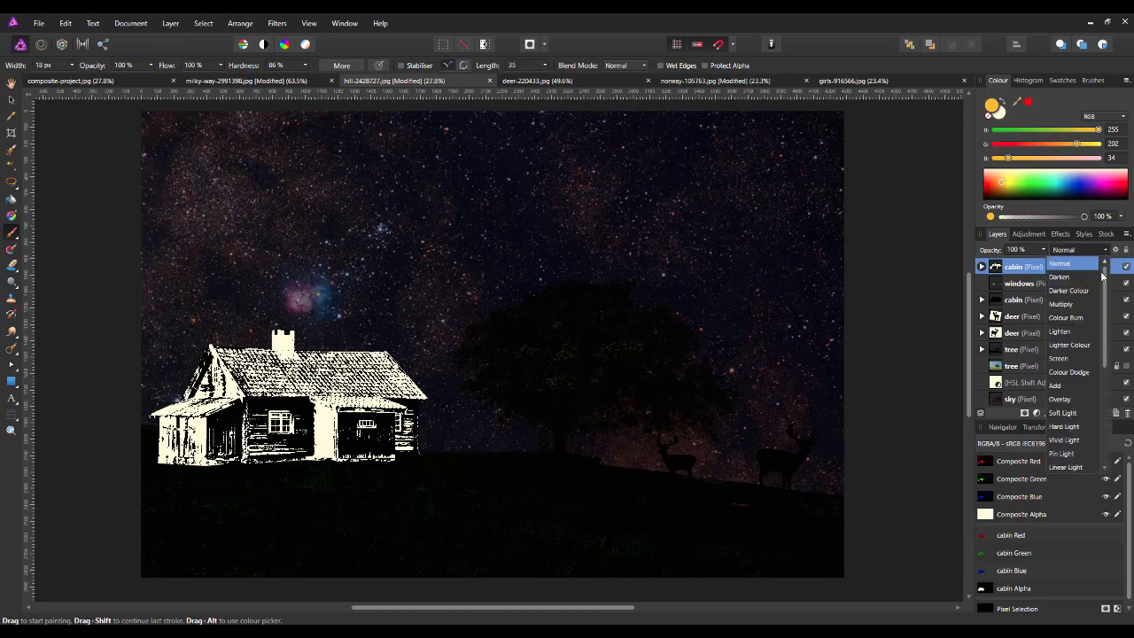
scroll(1104, 358, "down", 2)
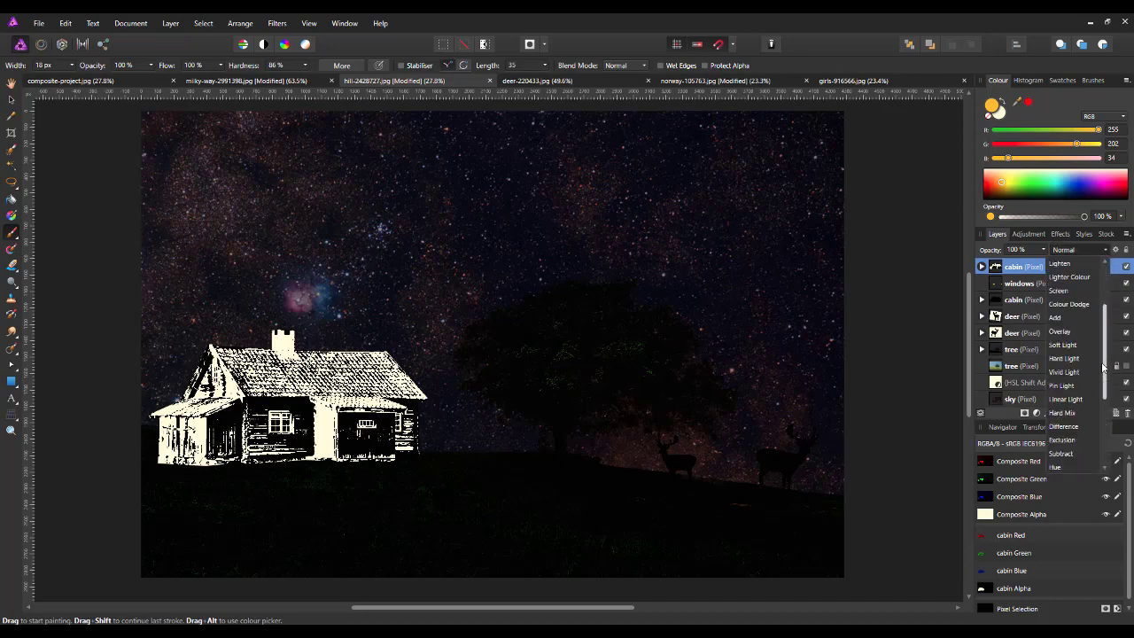
left_click(1067, 455)
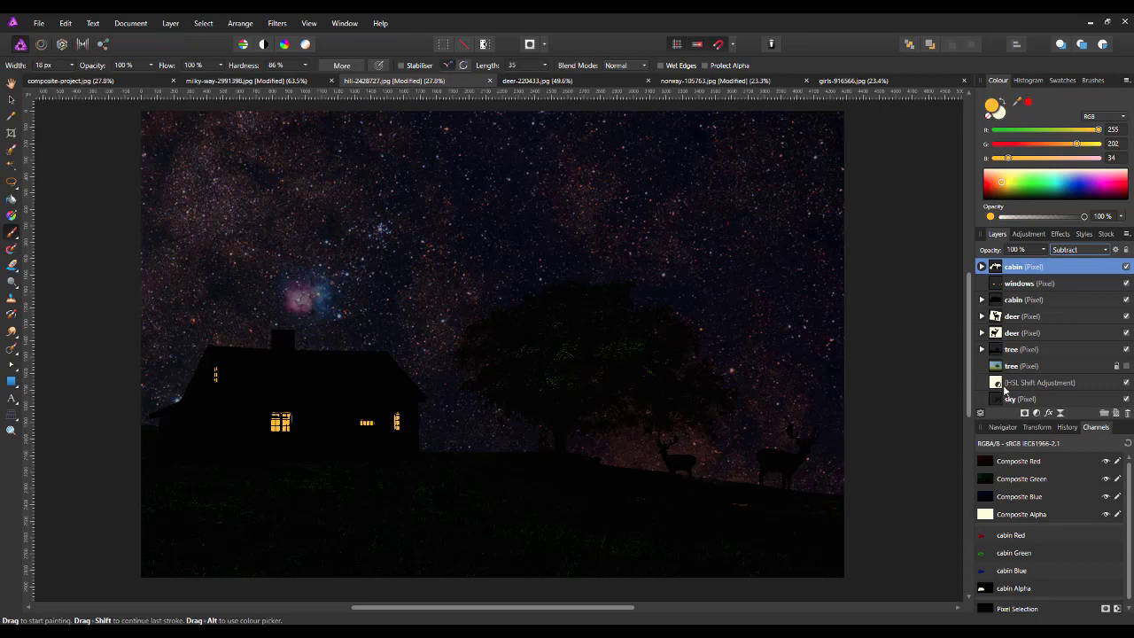
- Group the two cabin layers and the windows layer together
left_click(1074, 285, "shift")
left_click(1059, 303, "shift")
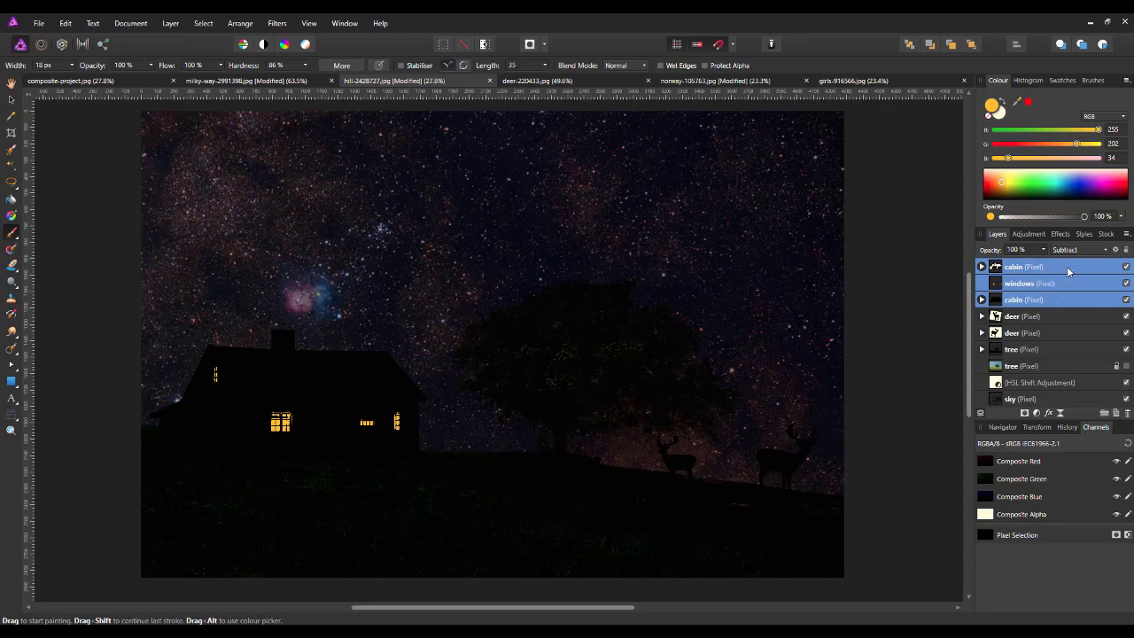
right_click(1069, 272)
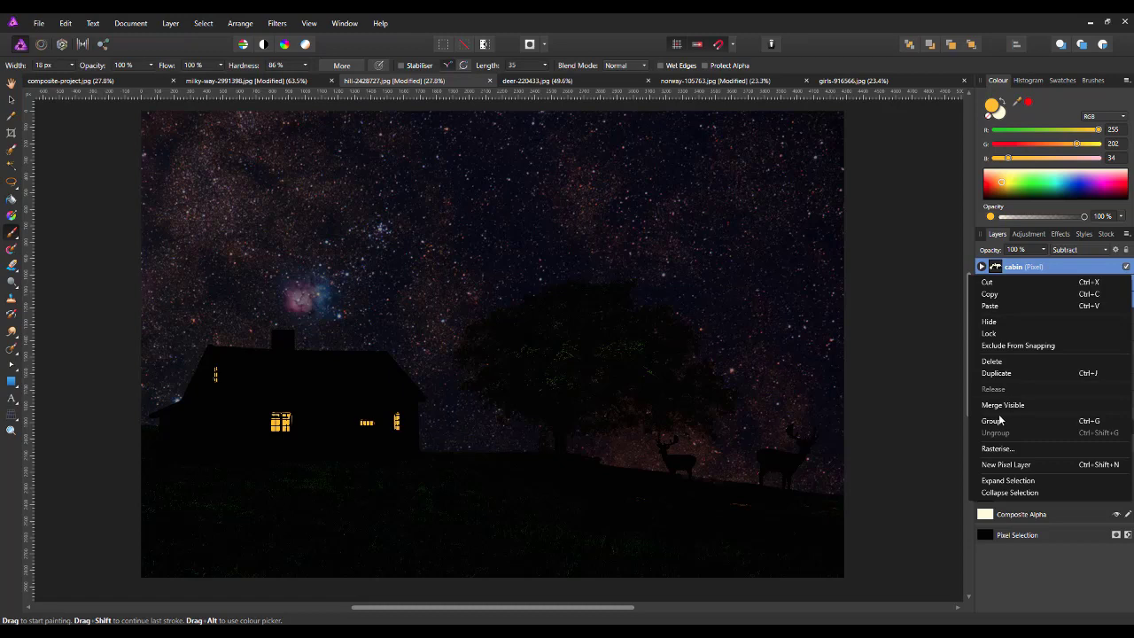
left_click(1083, 422)
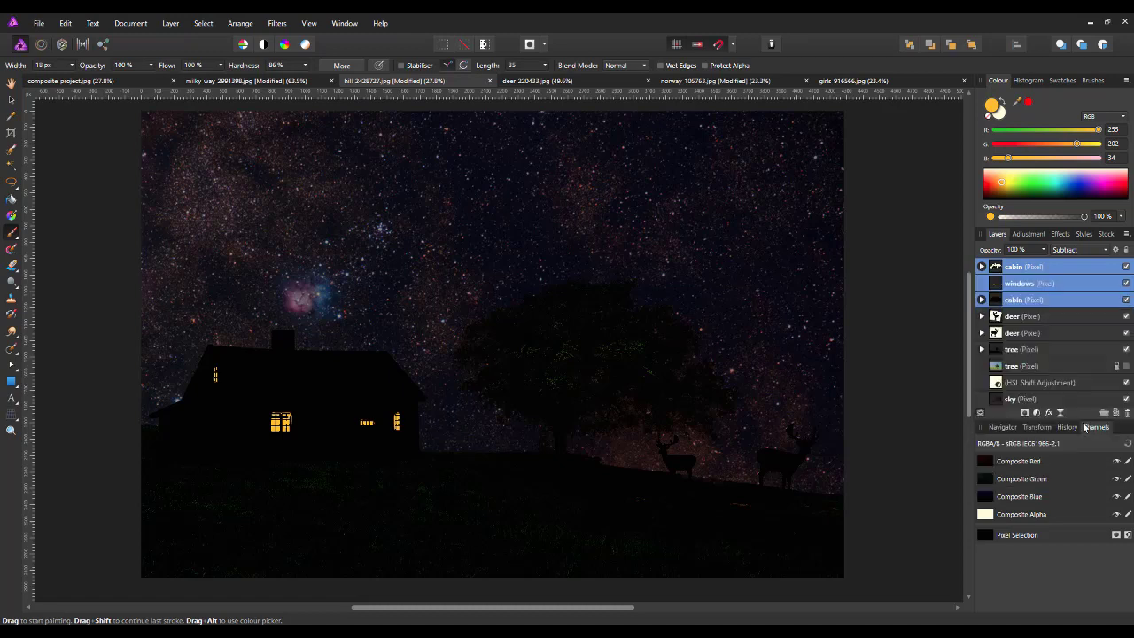
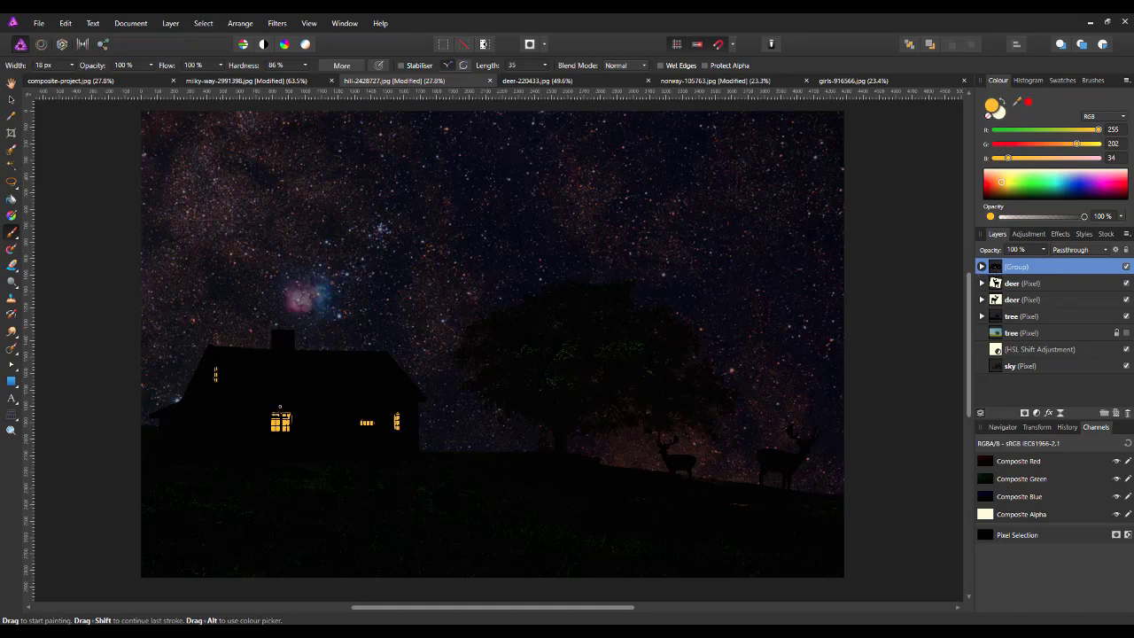
- In the girls-916566.jpg photo, select the two girls' bodies, heads and pointing arm with the Selection Brush in Add mode
left_click(10, 99)
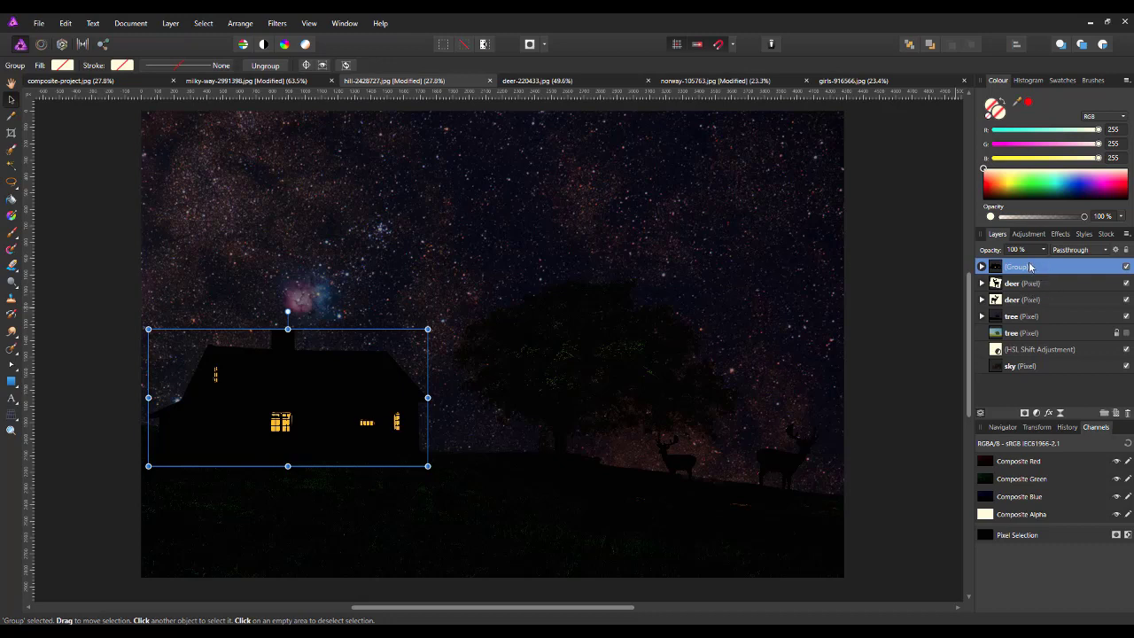
left_click(863, 82)
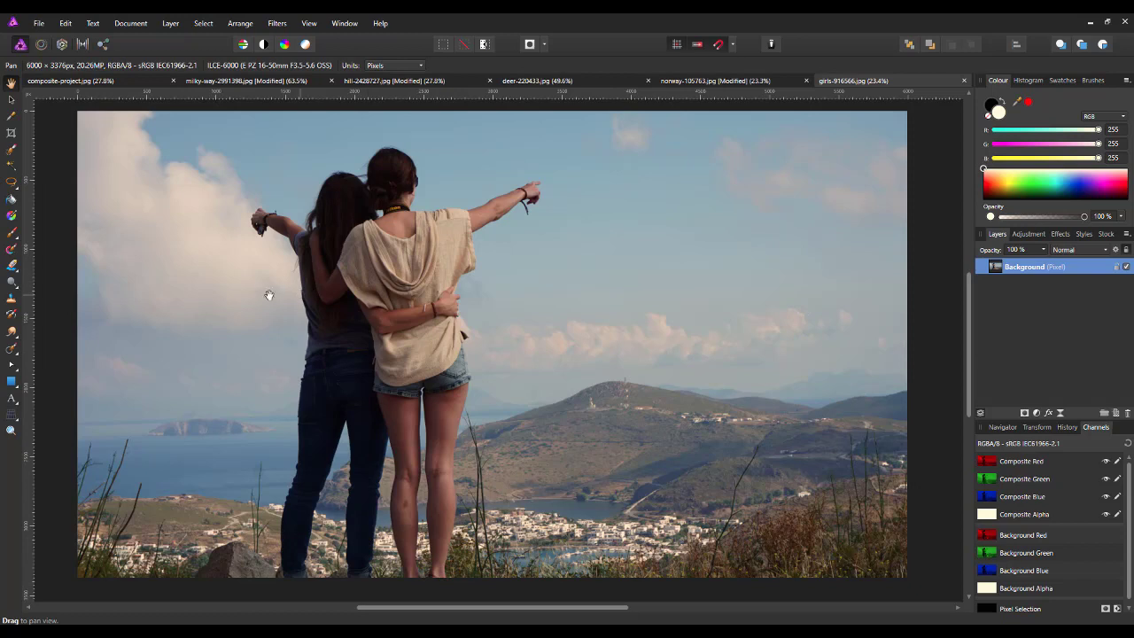
left_click(10, 152)
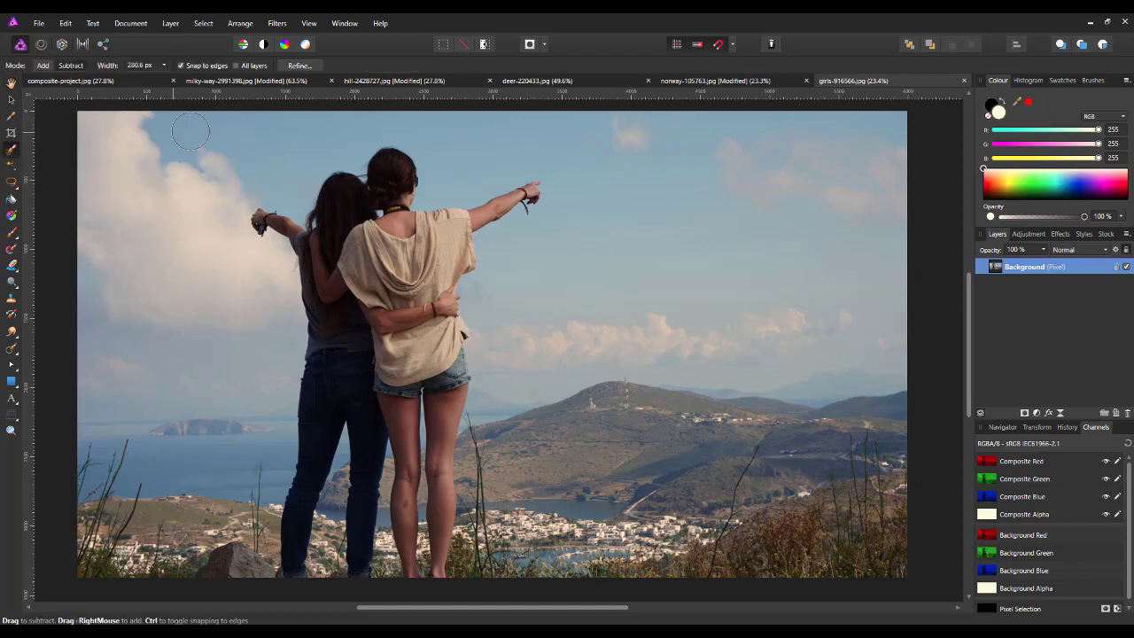
left_click(43, 65)
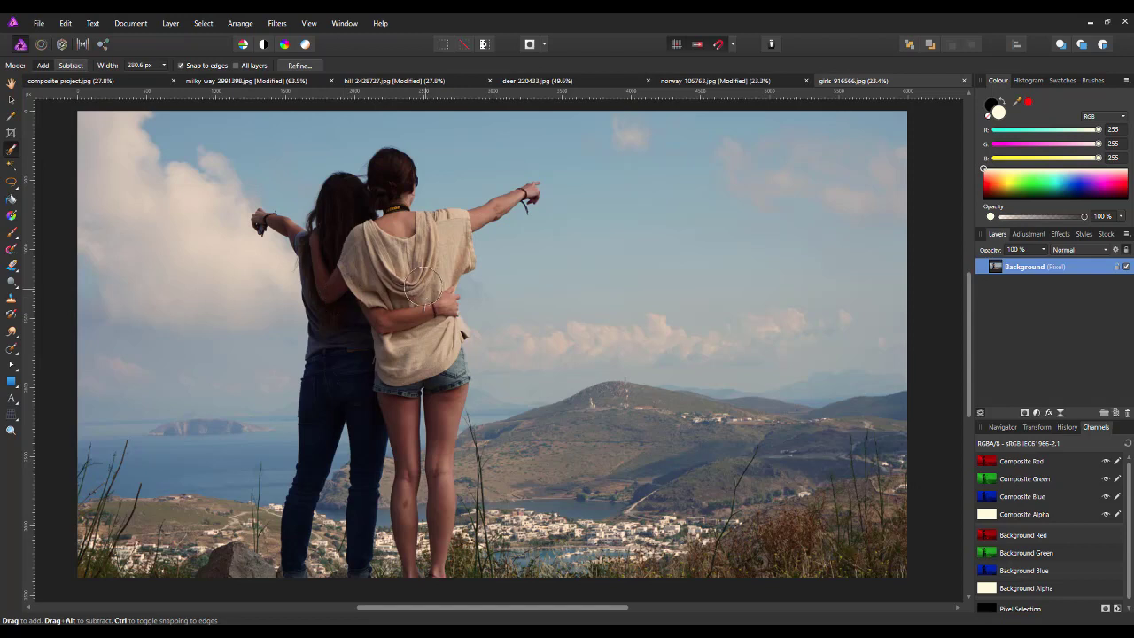
mouse_move(391, 239)
left_mouse_down()
mouse_move(401, 266)
mouse_move(412, 252)
mouse_move(389, 293)
mouse_move(370, 302)
mouse_move(350, 292)
mouse_move(353, 356)
mouse_move(336, 380)
mouse_move(405, 329)
mouse_move(433, 362)
mouse_move(399, 372)
left_mouse_up()
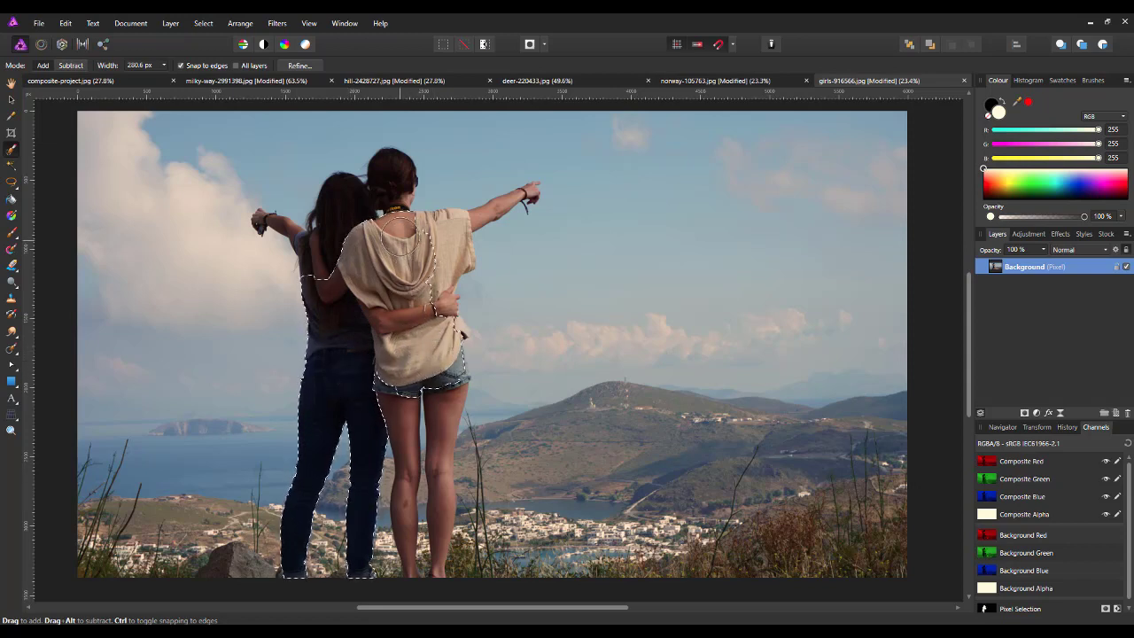
left_click_drag(353, 229, 345, 237)
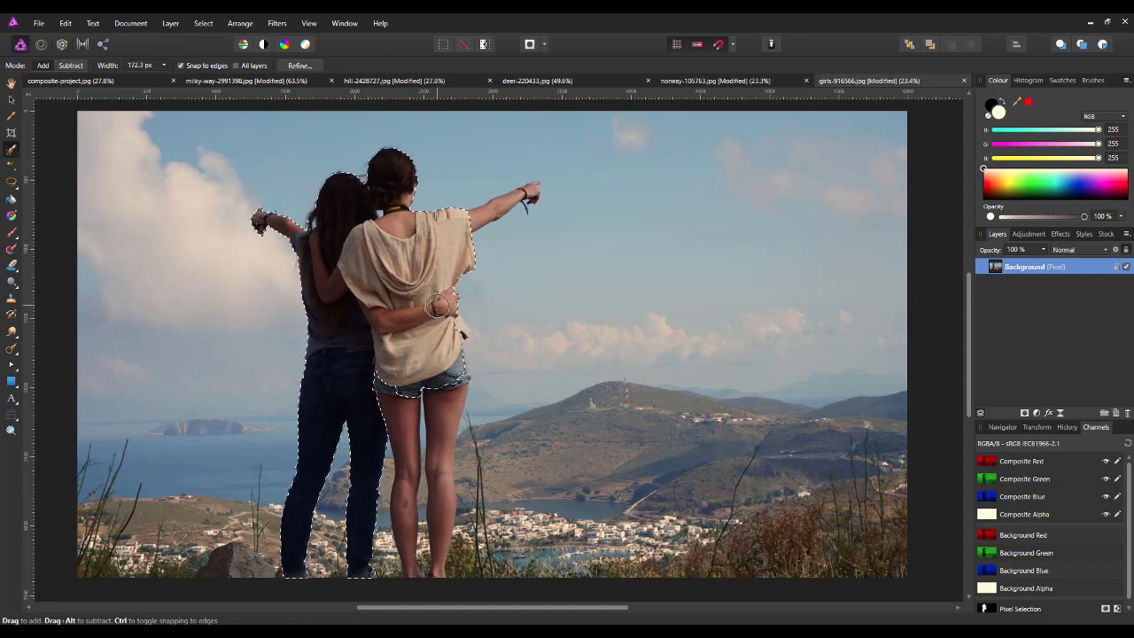
- Add the other outstretched arm and the bare legs of the girl in shorts to the selection with a narrower brush
key("[")
key("[")
key("[")
key("[")
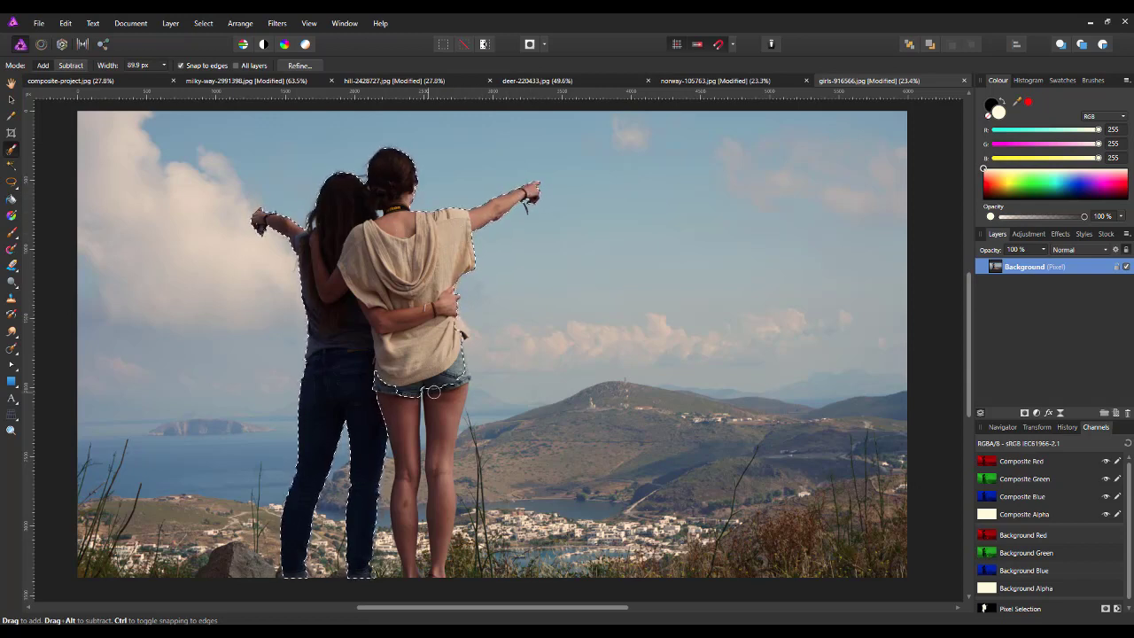
left_click_drag(443, 433, 440, 505)
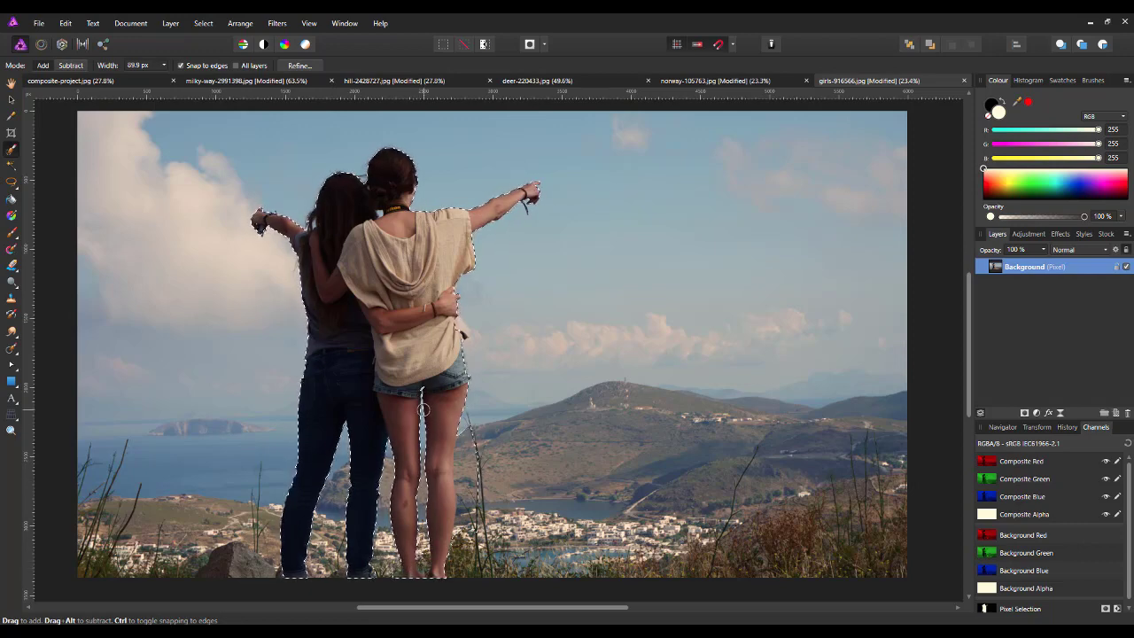
- Subtract the background gaps between the legs and around the heads from the selection, narrowing the brush to 33.9 px
left_click(71, 66)
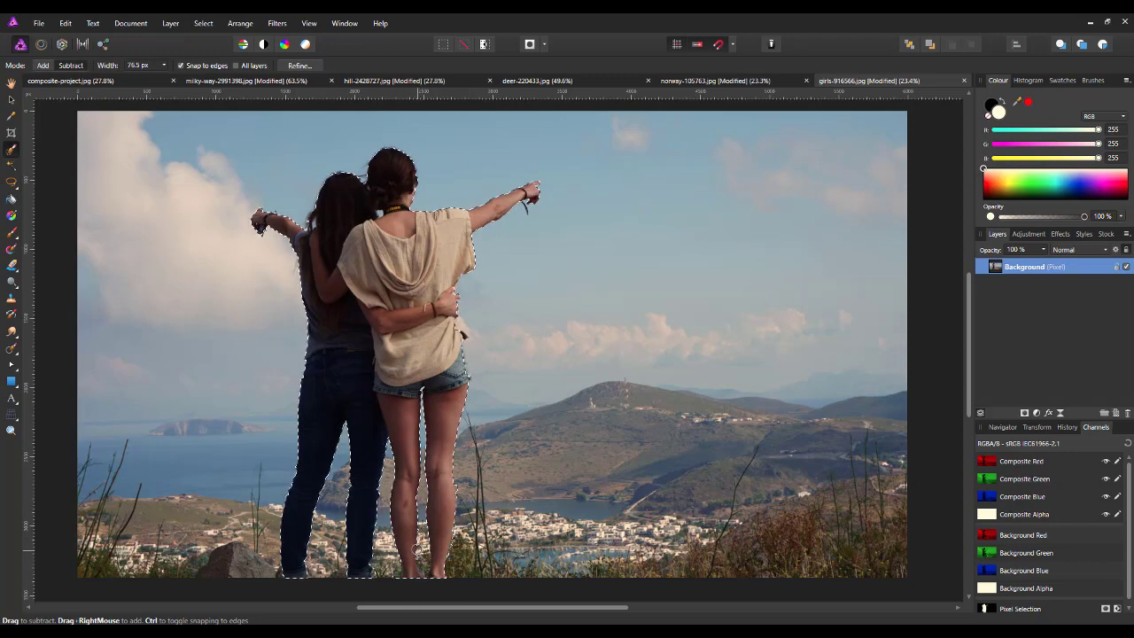
key("bracketleft")
key("bracketleft")
key("bracketleft")
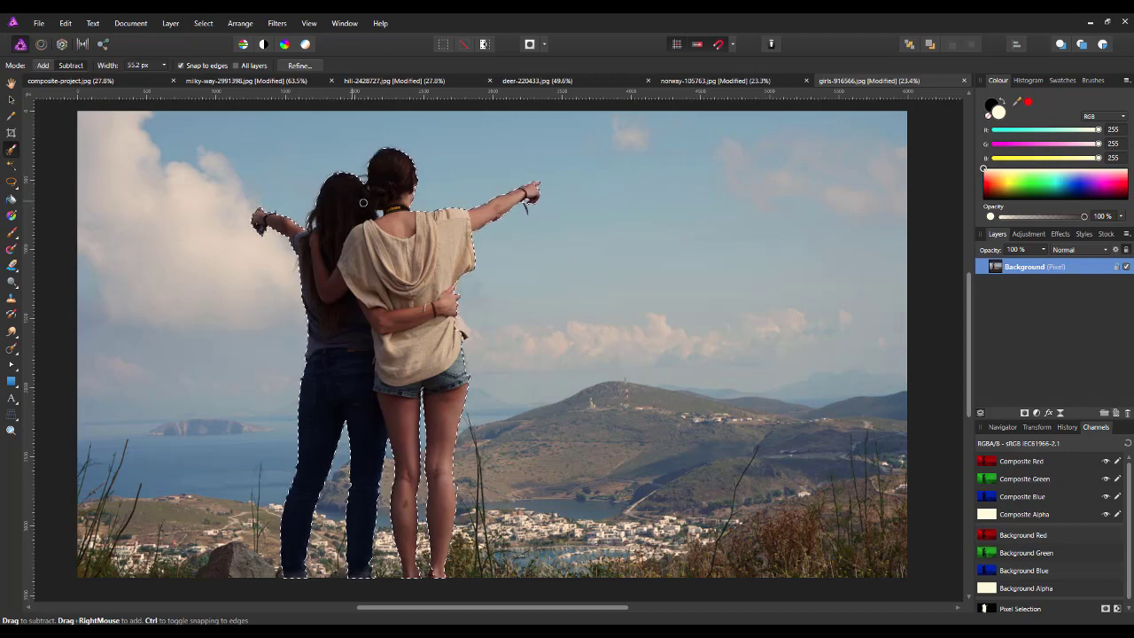
key("bracketleft")
key("bracketleft")
- Duplicate the selected girls onto a new layer, hide the original background layer and clear the selection
key("ctrl+j")
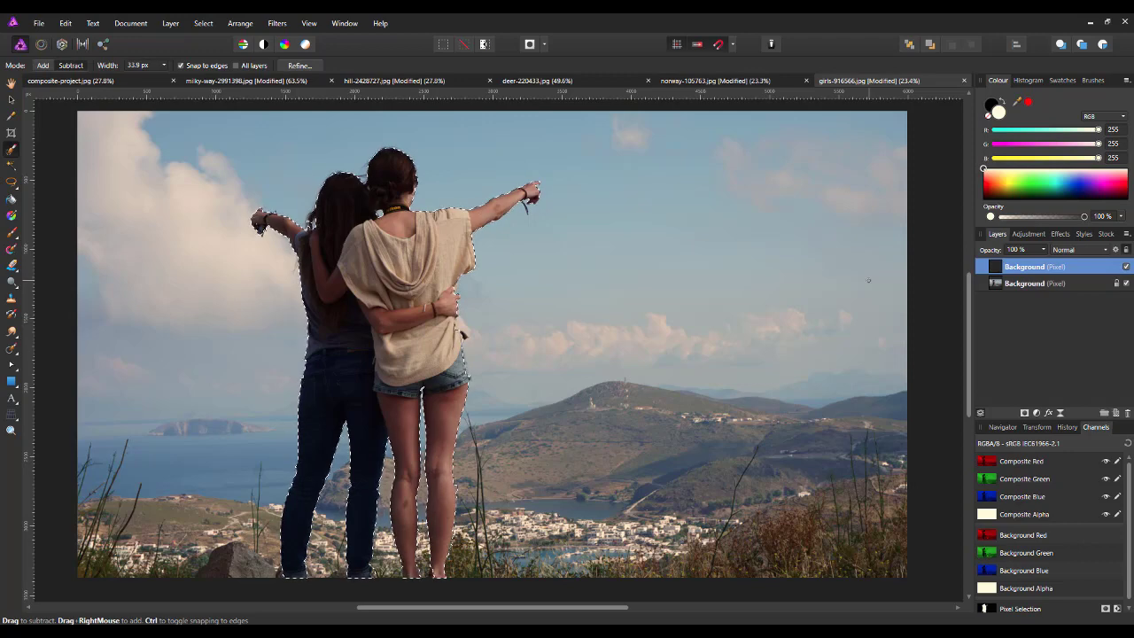
left_click(1125, 284)
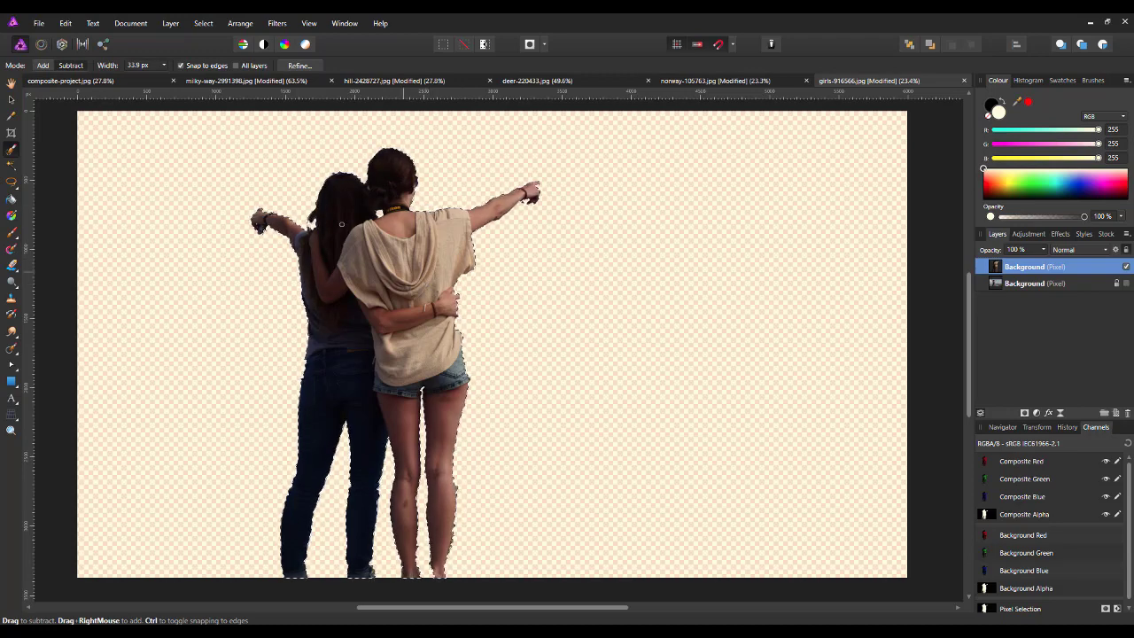
left_click(205, 24)
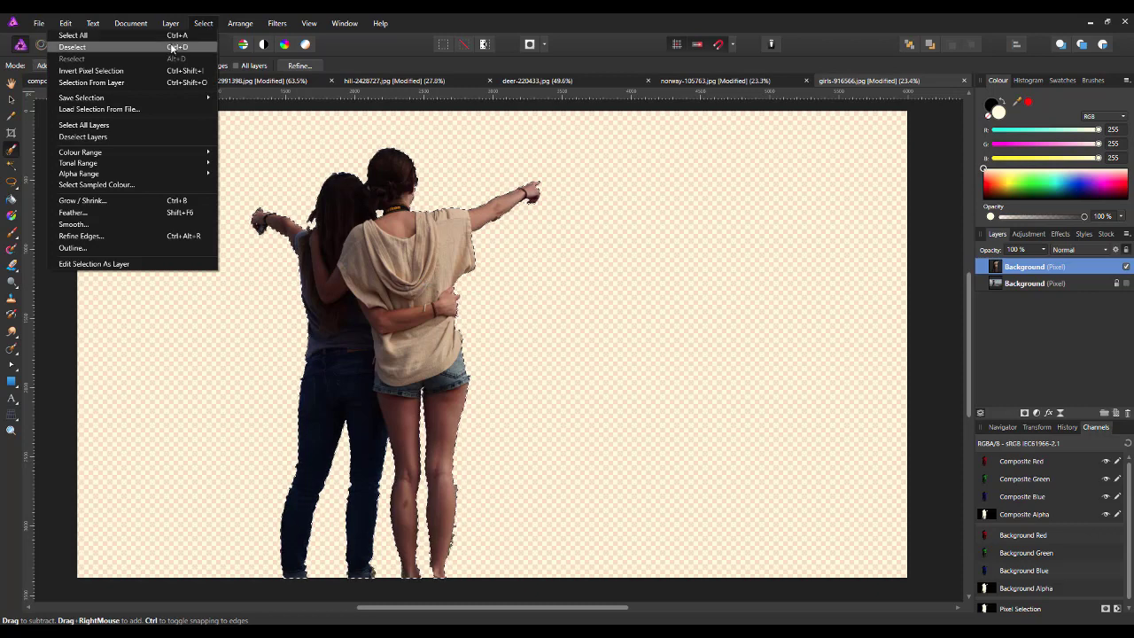
left_click(172, 47)
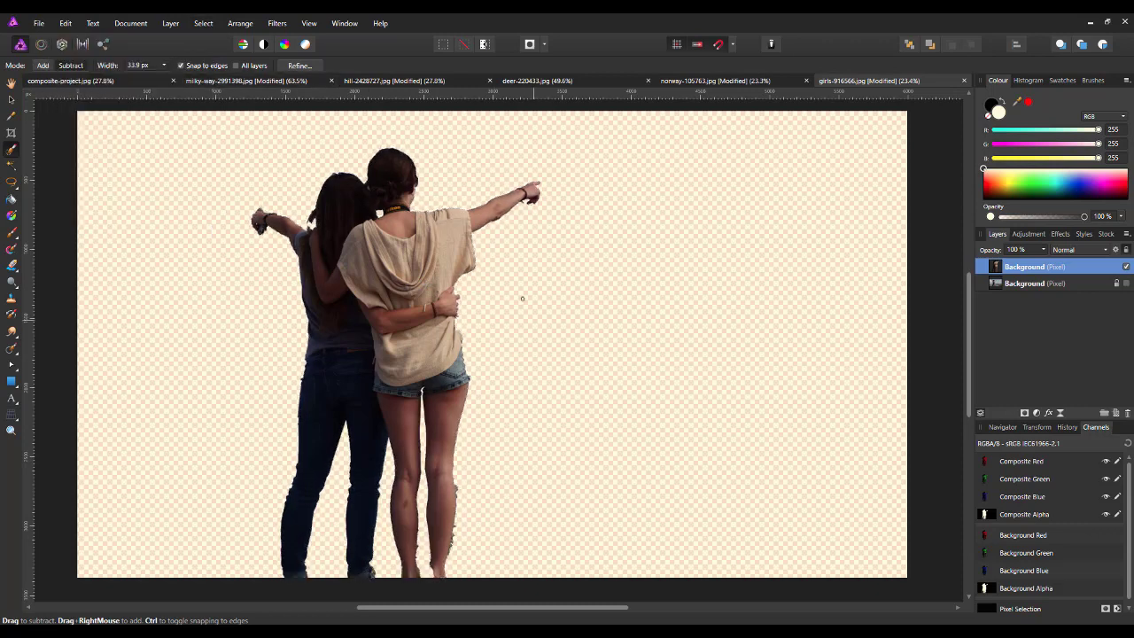
- Copy the cut-out girls layer and paste it into the hill-2428727.jpg composite
right_click(1041, 269)
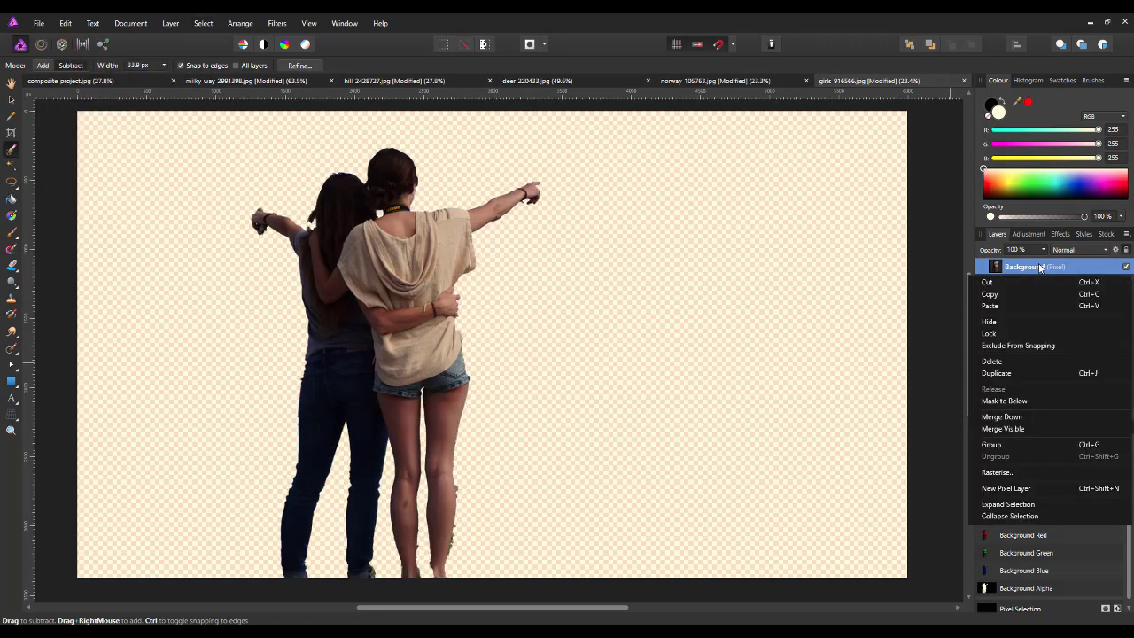
left_click(990, 306)
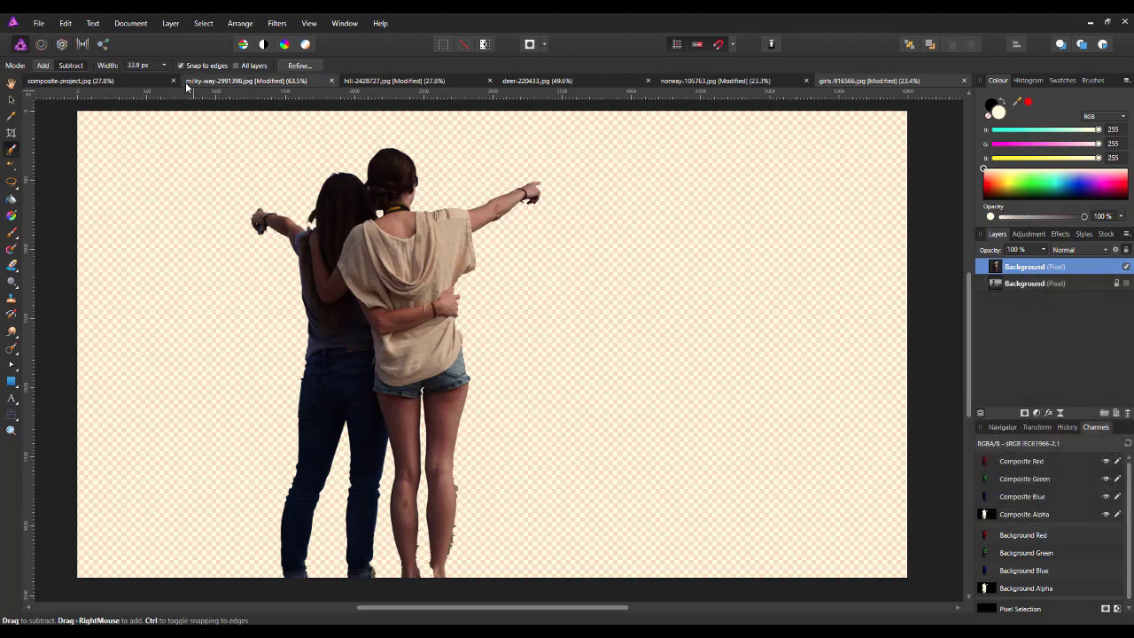
left_click(236, 80)
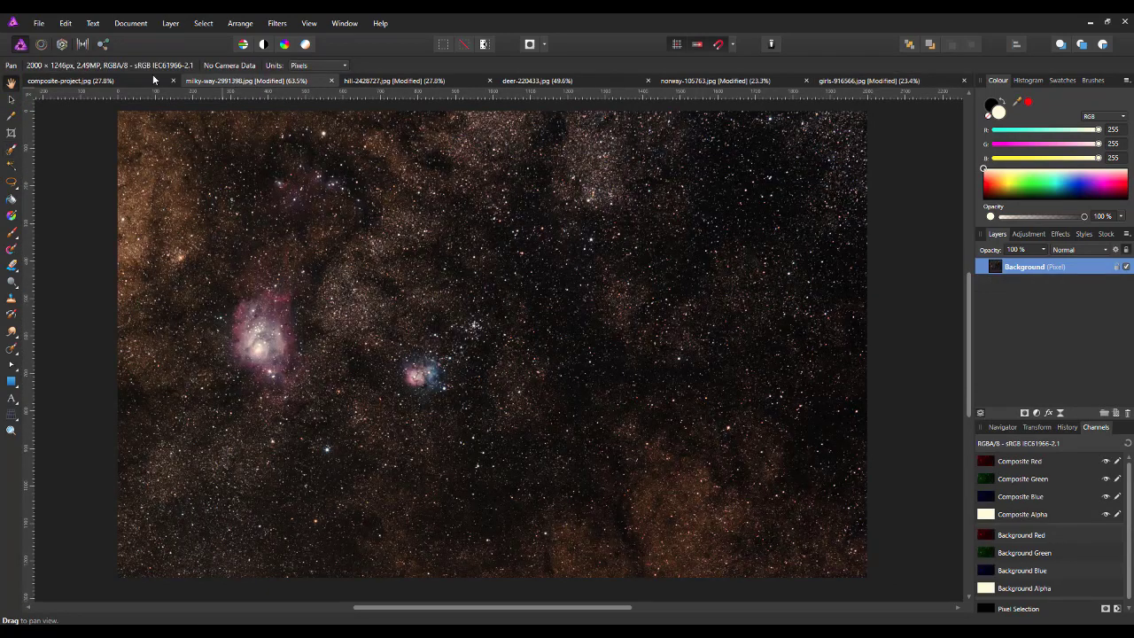
left_click(111, 80)
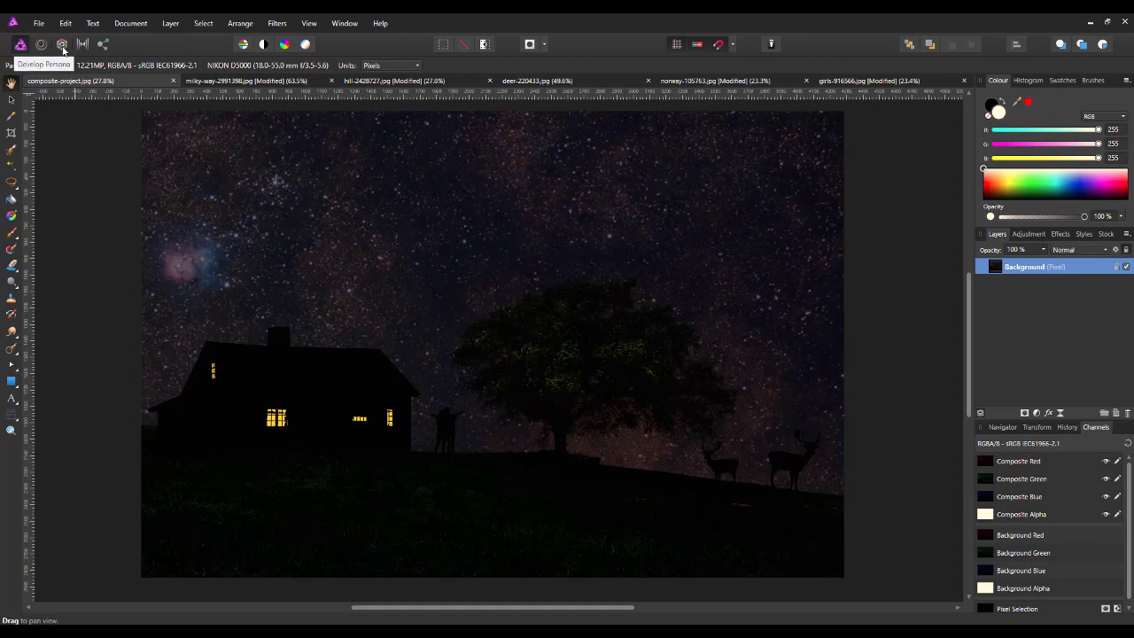
left_click(390, 82)
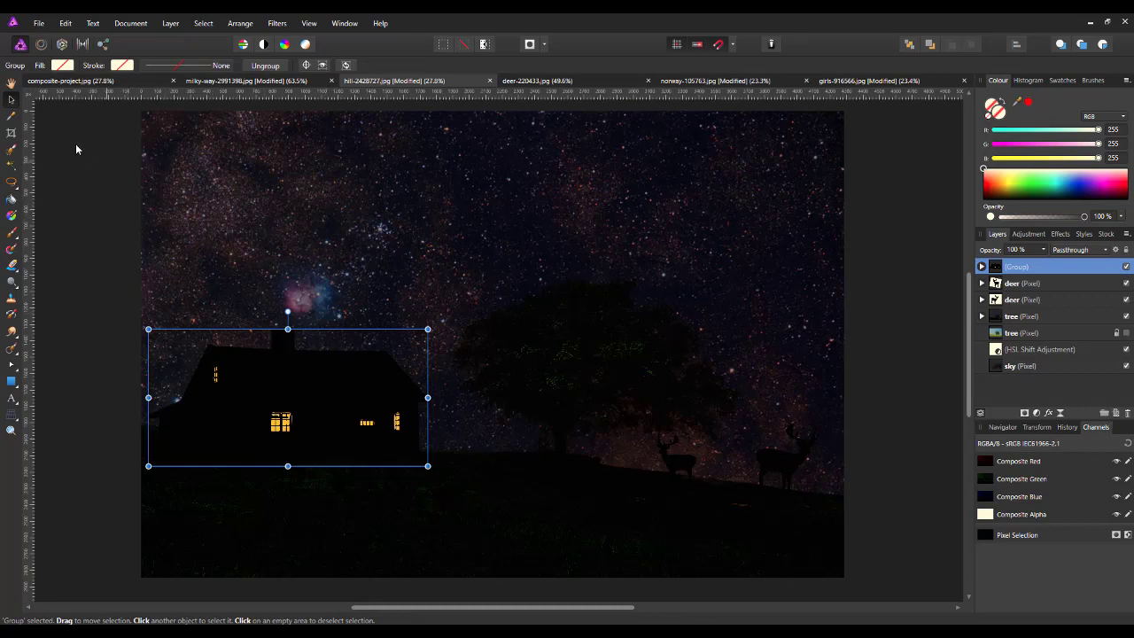
left_click(72, 28)
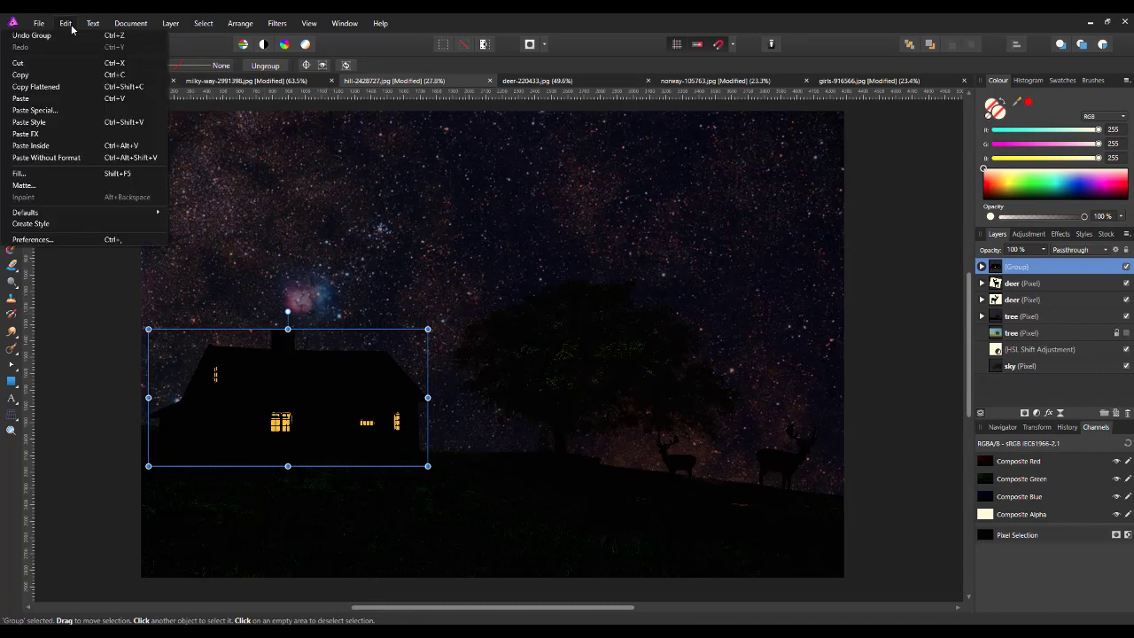
left_click(36, 99)
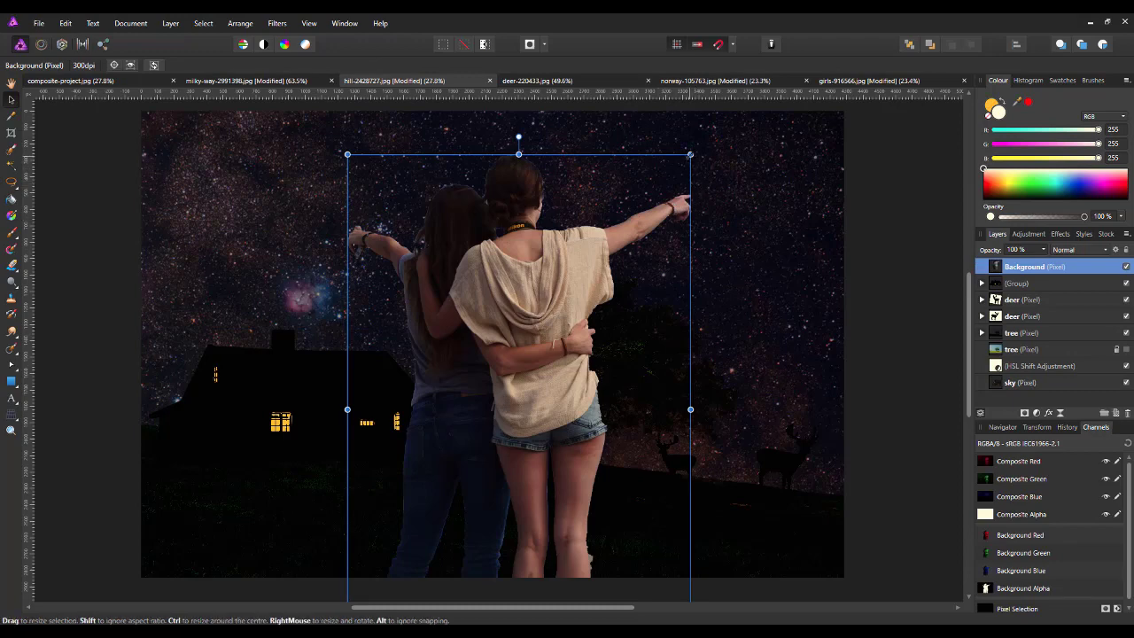
- Scale the pasted girls down and stand them on the hill between the cabin and the tree
left_click_drag(690, 154, 545, 332)
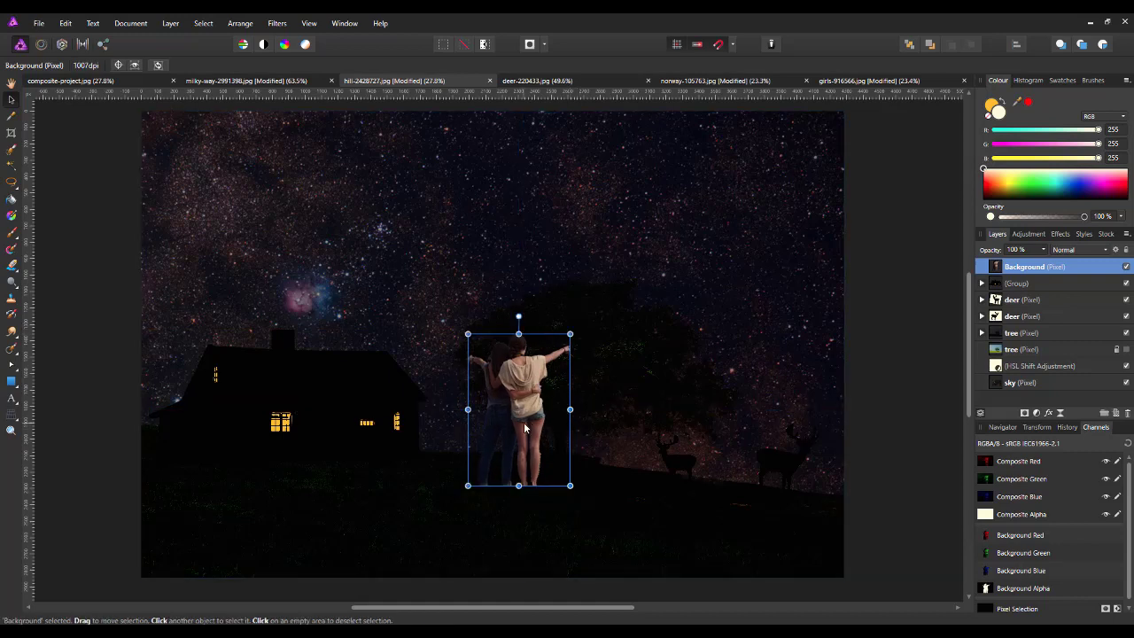
left_click_drag(524, 429, 467, 430)
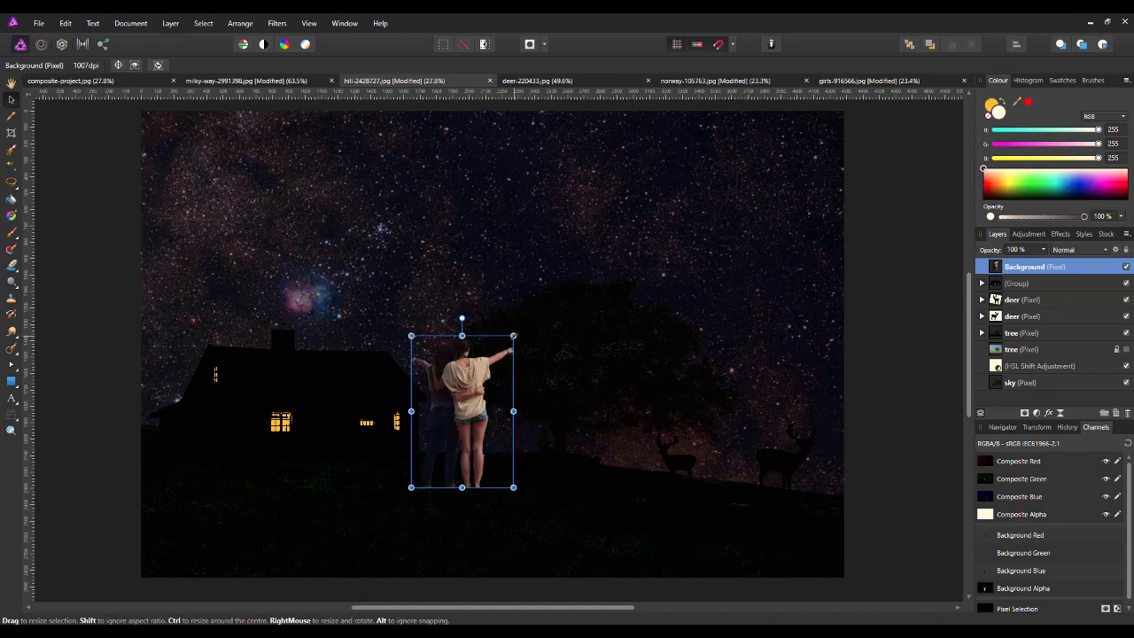
left_click_drag(513, 336, 492, 365)
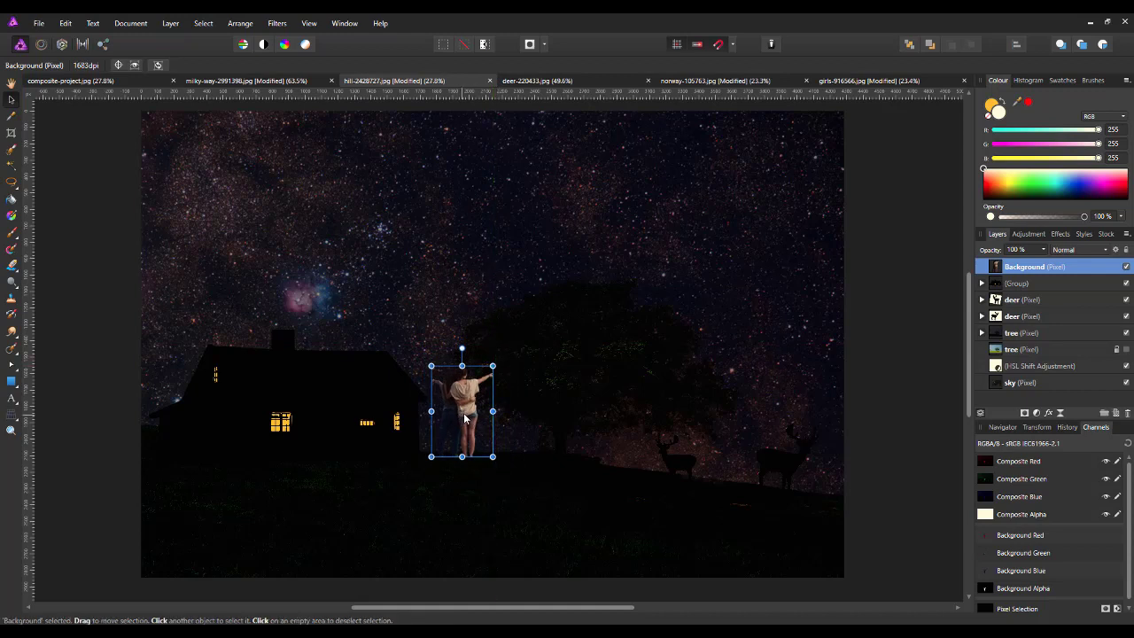
left_click_drag(462, 421, 456, 431)
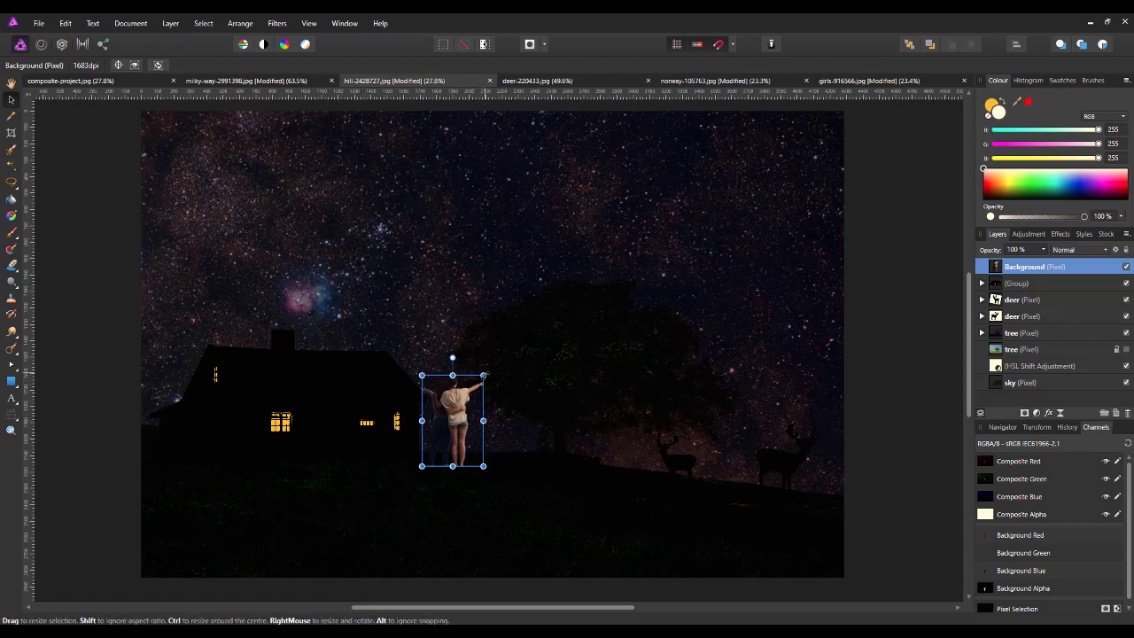
left_click_drag(483, 375, 474, 392)
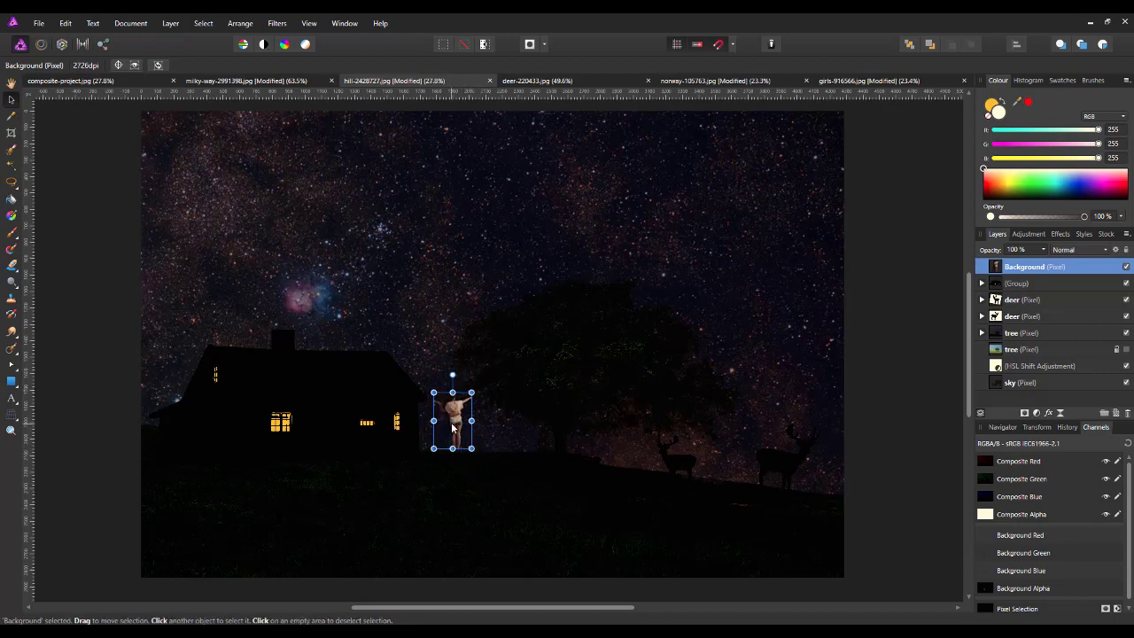
left_click_drag(451, 430, 452, 435)
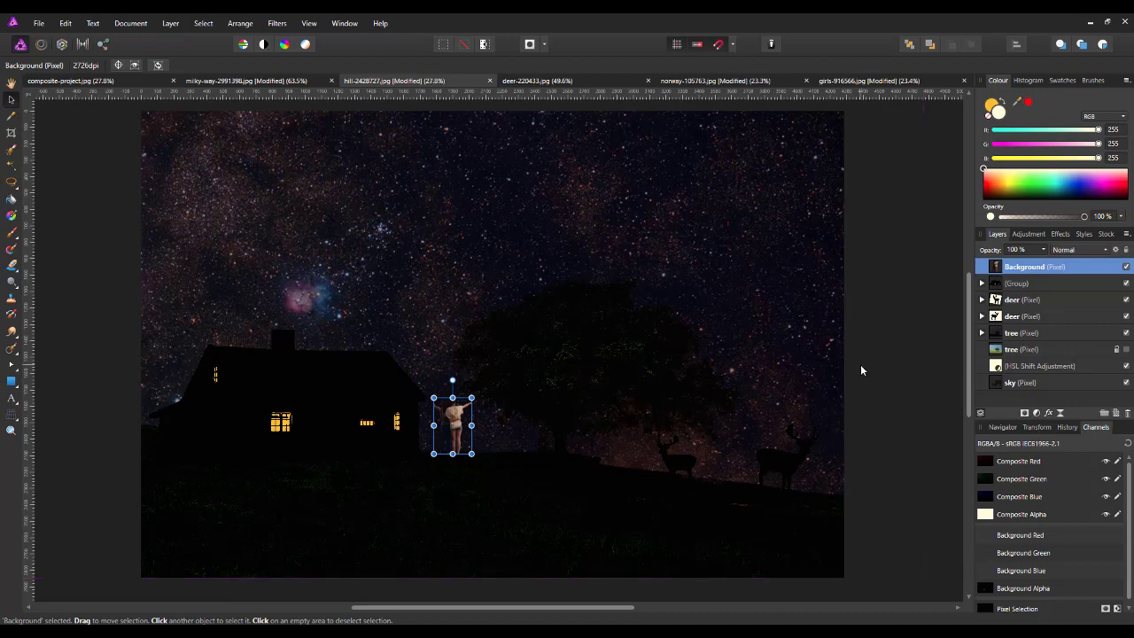
- Rename the pasted Background layer as girls
double_click(1027, 268)
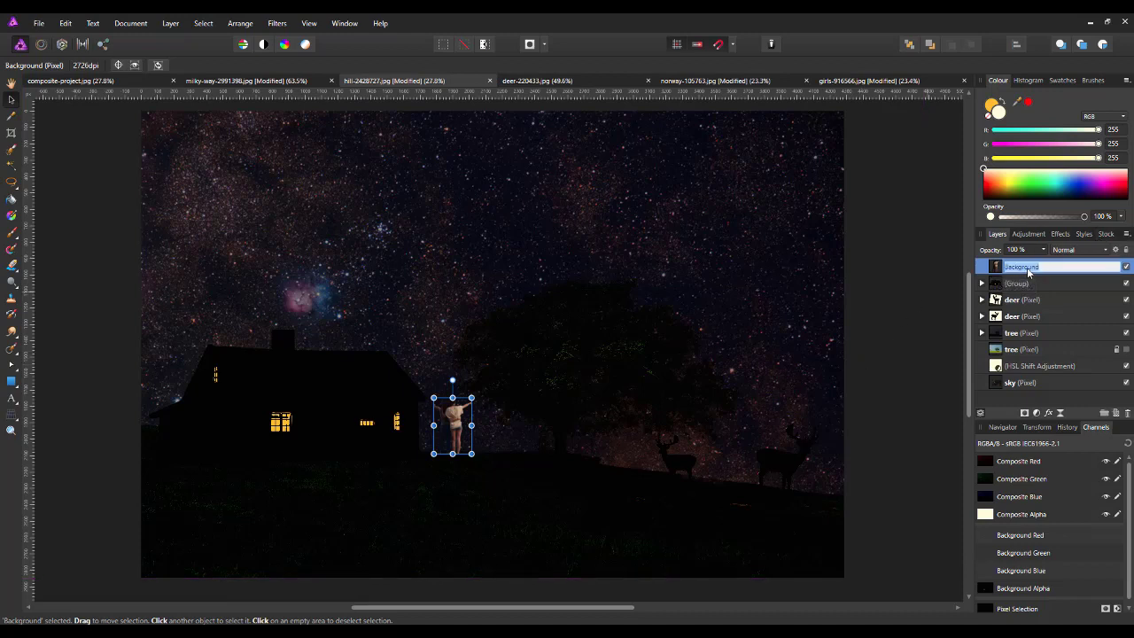
type("girls")
key("Return")
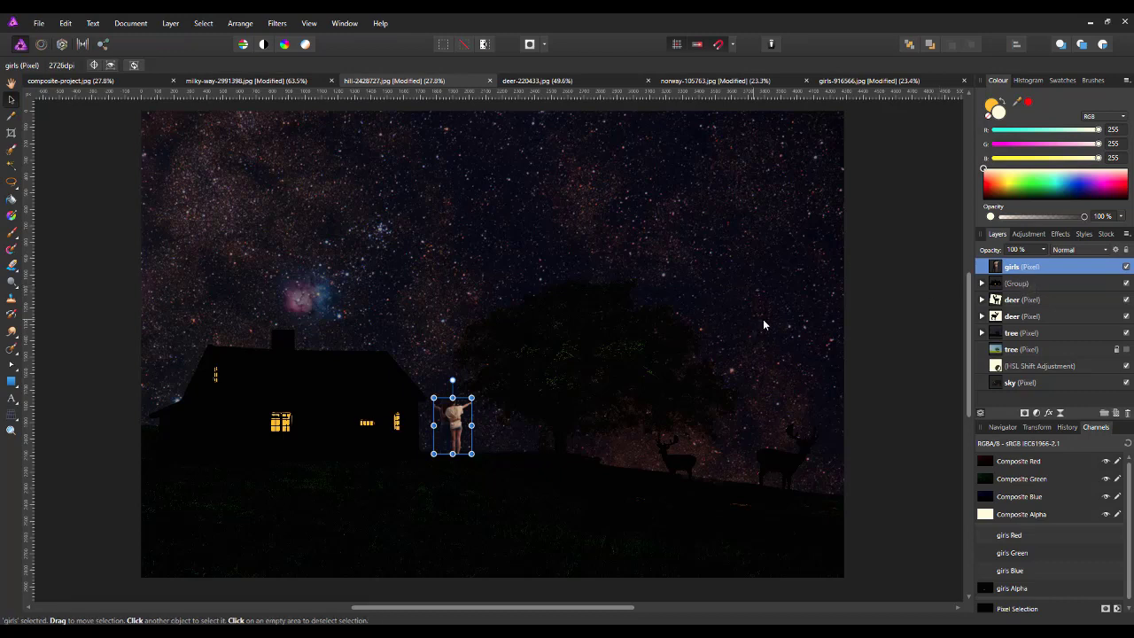
- Add a Threshold adjustment nested inside the girls layer and set it to 85% to turn them into a silhouette
left_click(1036, 414)
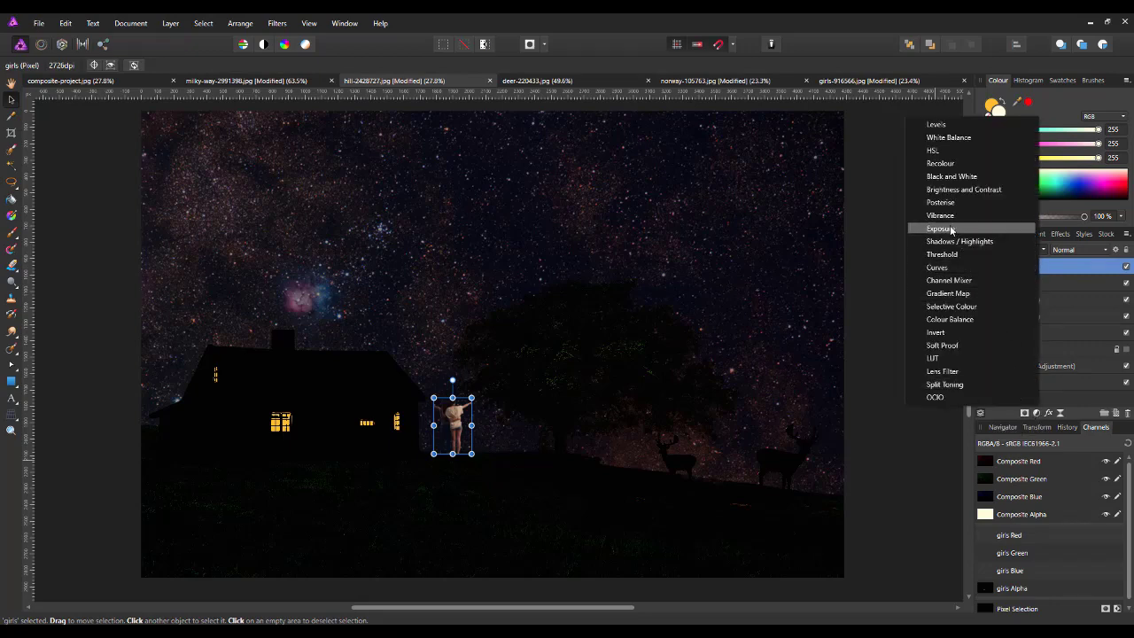
left_click(946, 254)
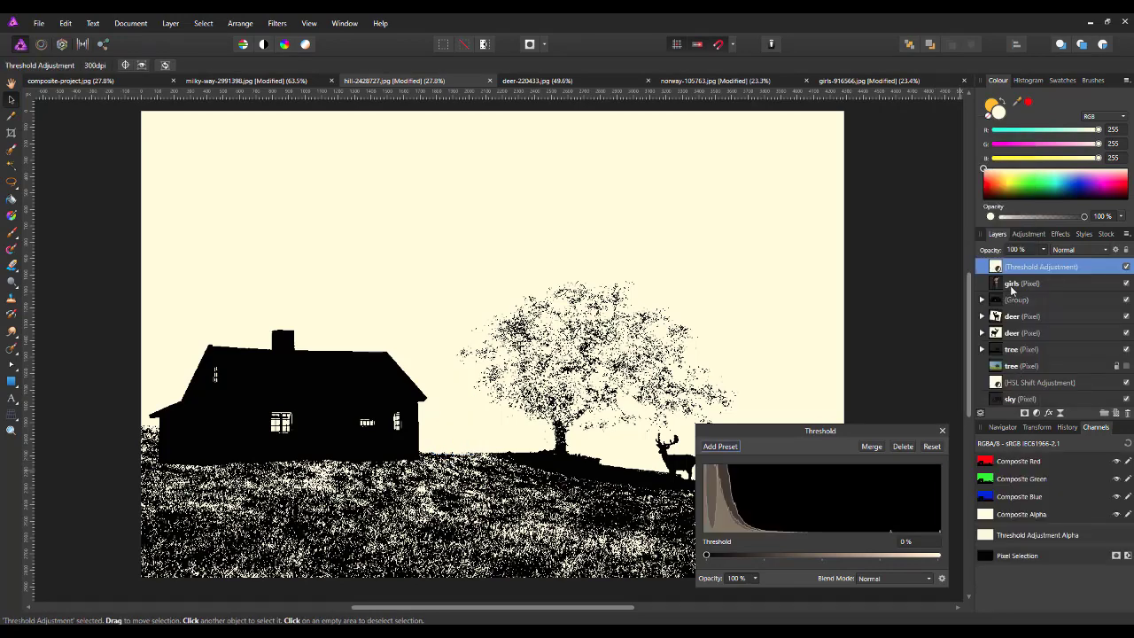
left_click_drag(997, 267, 1020, 283)
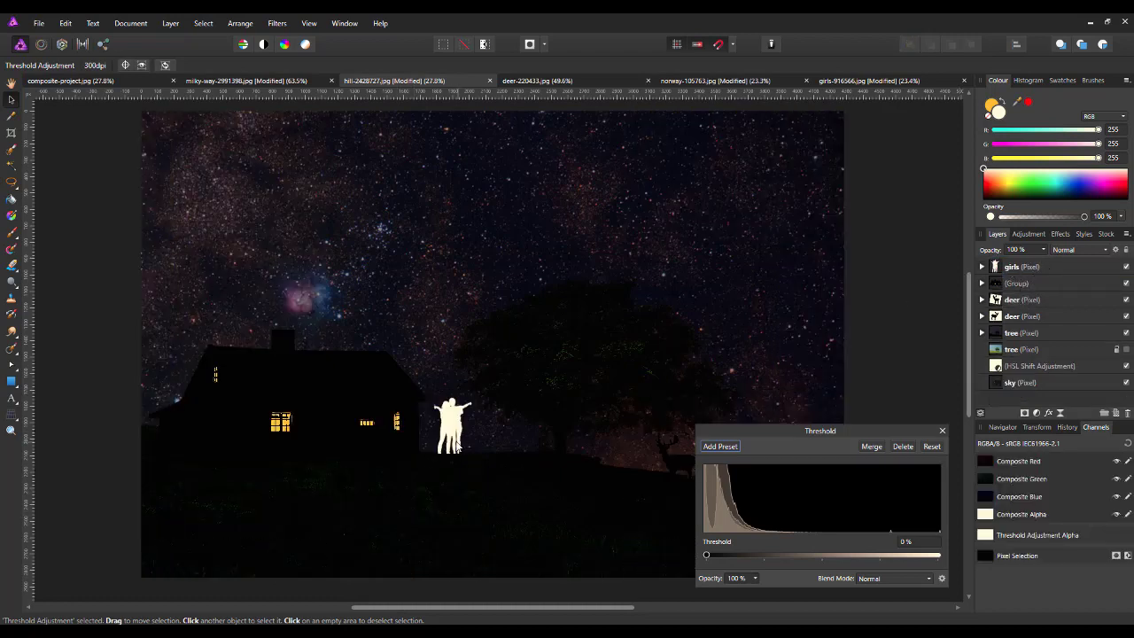
left_click_drag(705, 555, 903, 560)
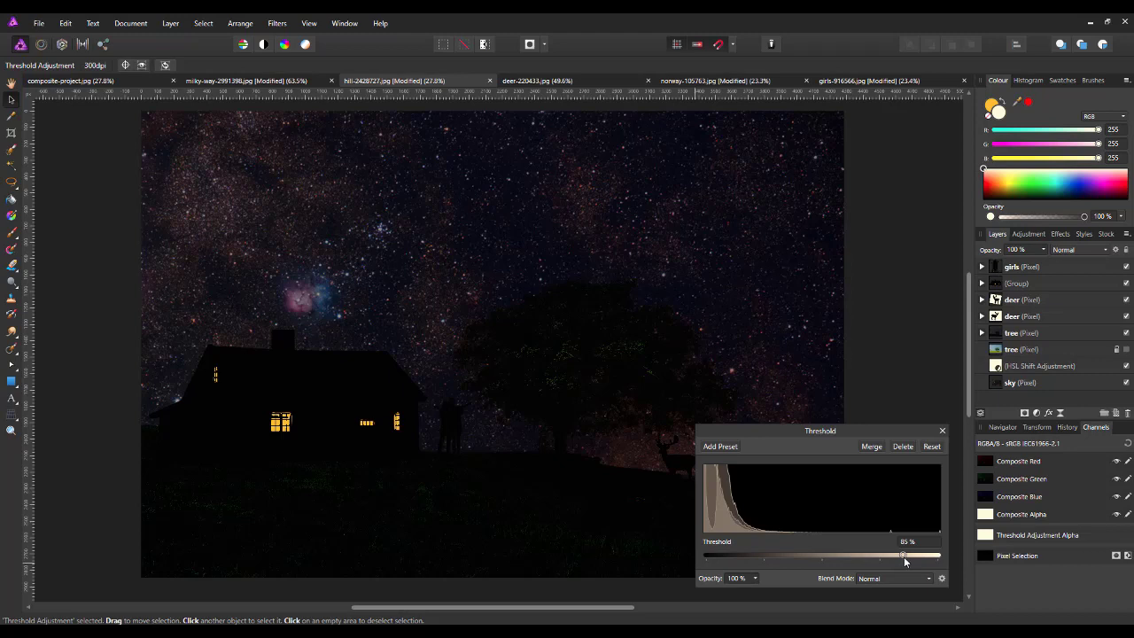
left_click(941, 431)
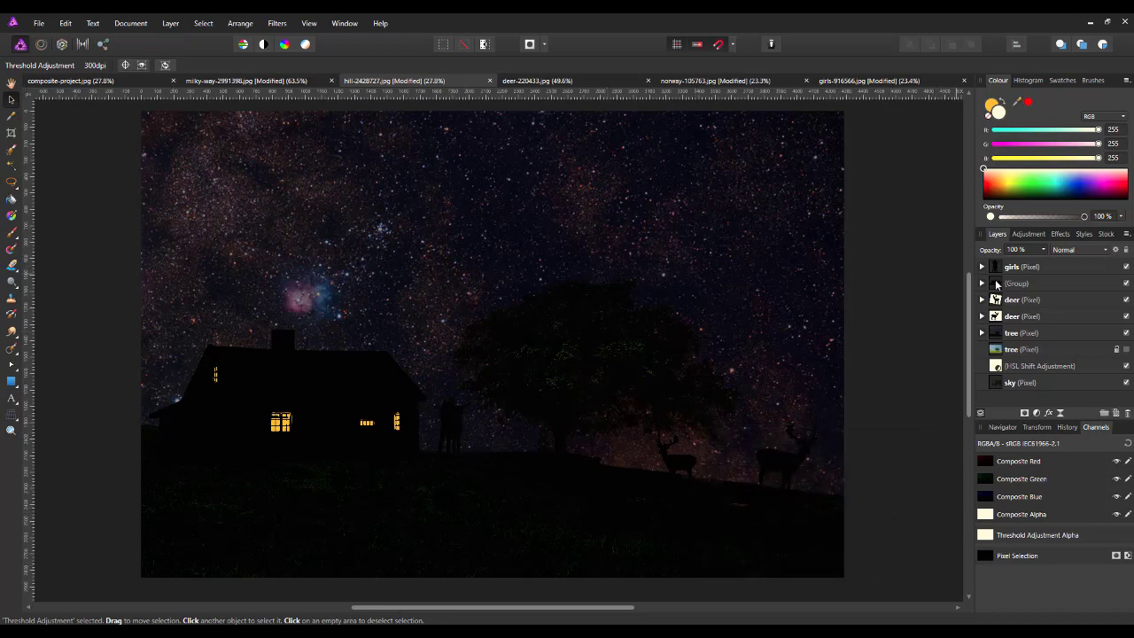
left_click(1029, 266)
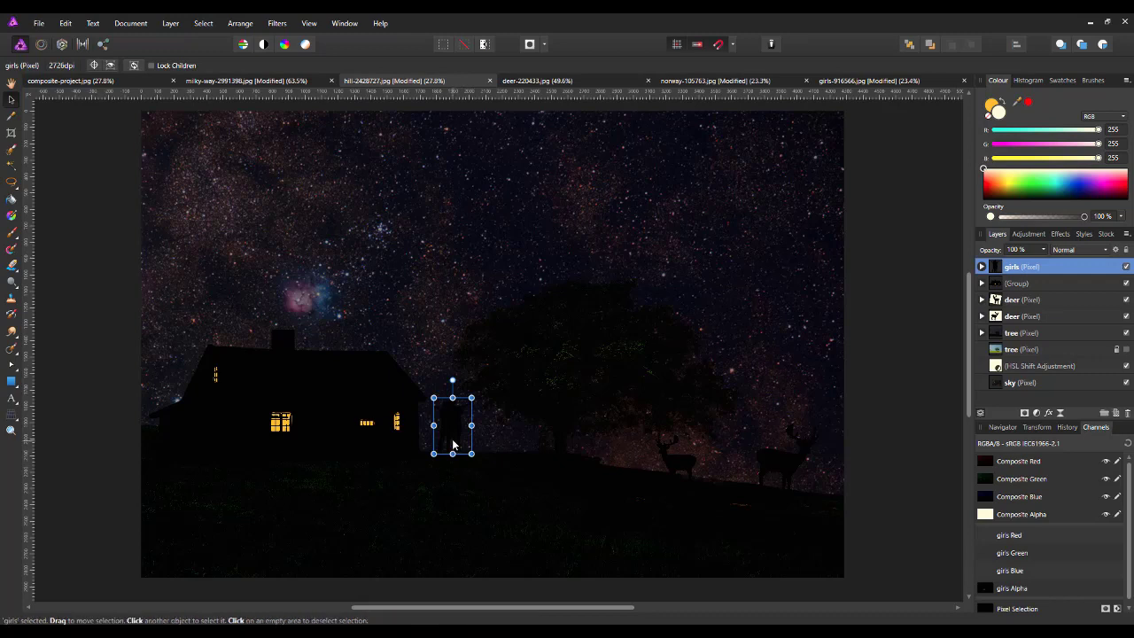
- Nudge the girls silhouette slightly down so it stands on the hill beside the cabin, and clear the selection
left_click_drag(453, 444, 454, 450)
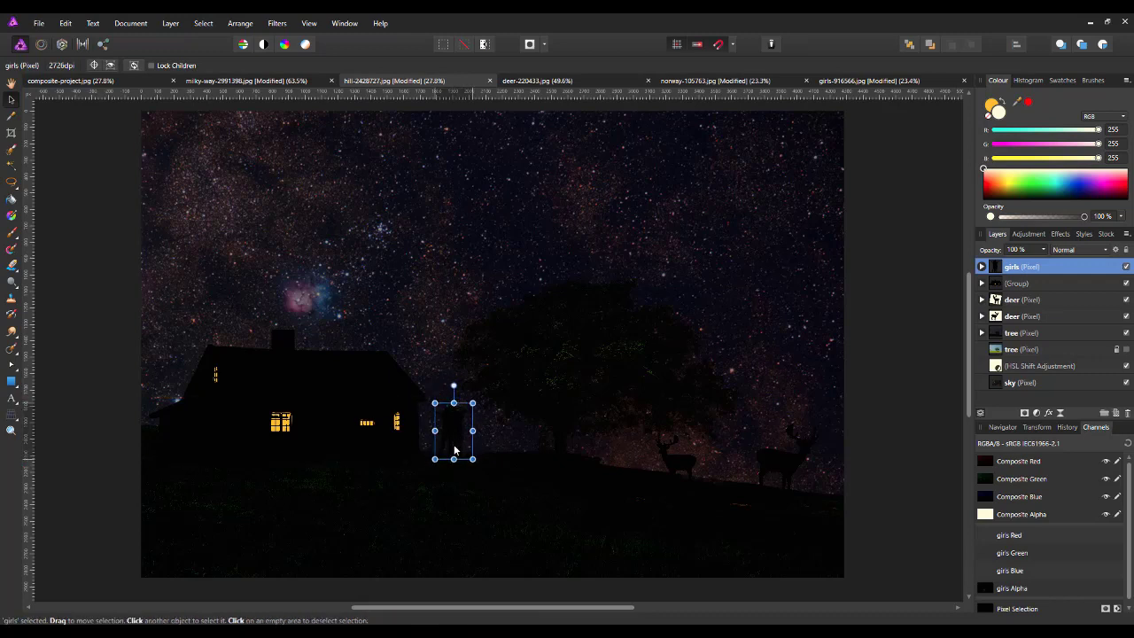
left_click(888, 363)
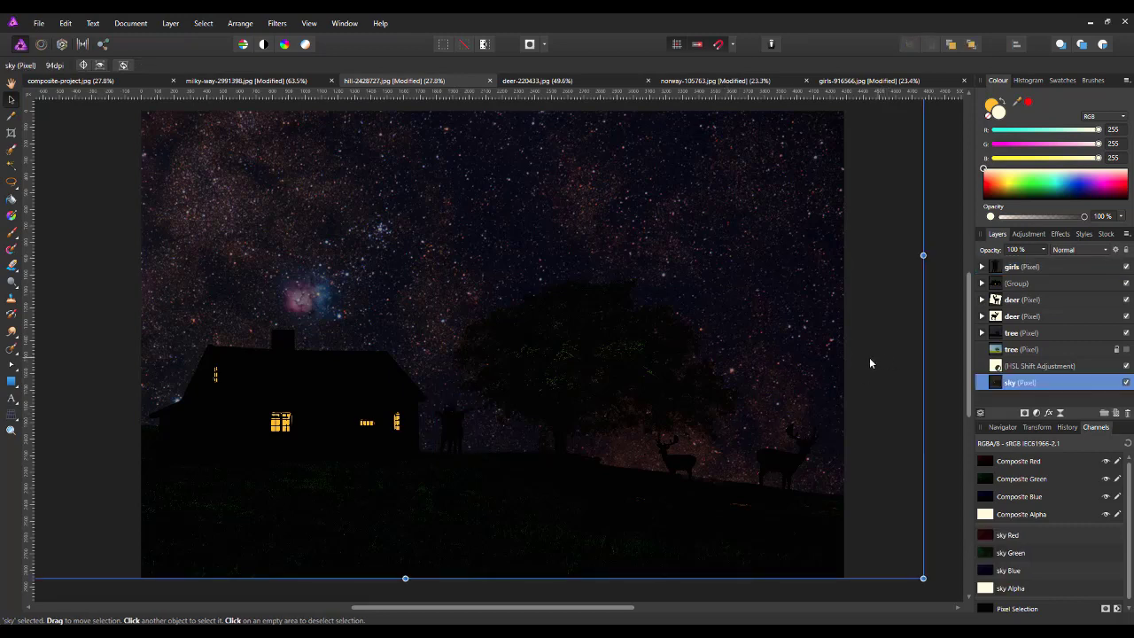
left_click(951, 336)
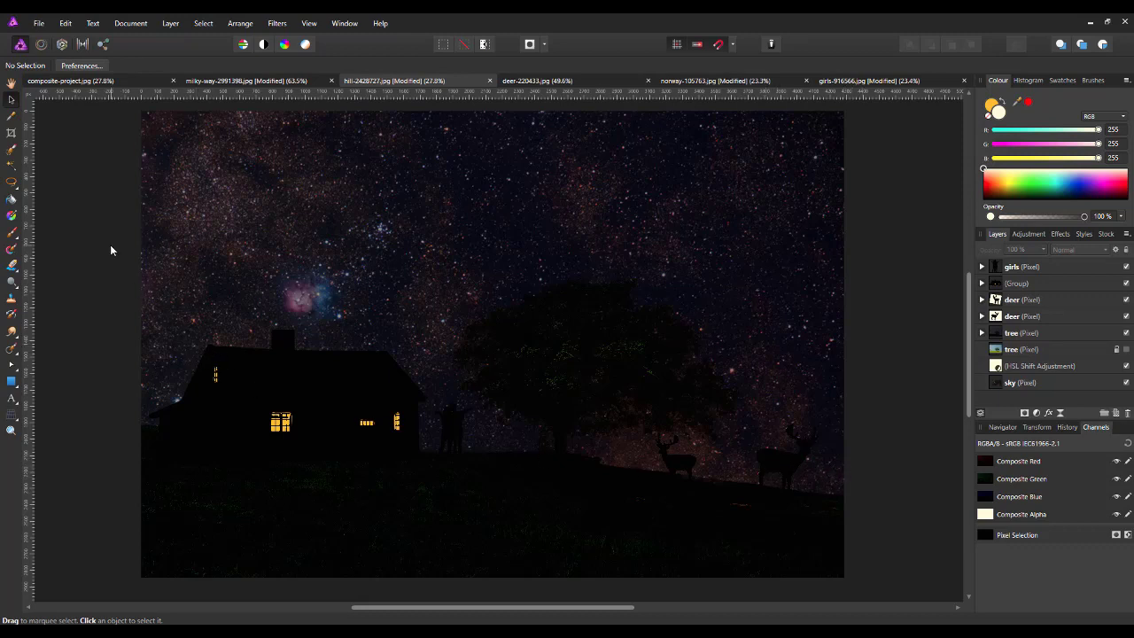
left_click(40, 24)
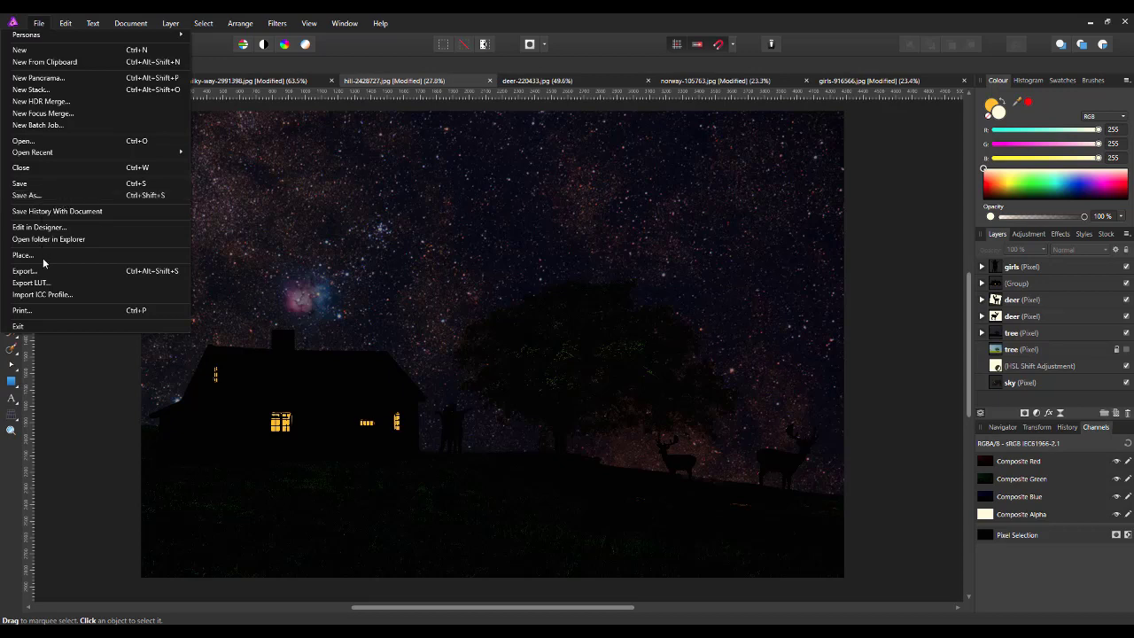
left_click(115, 271)
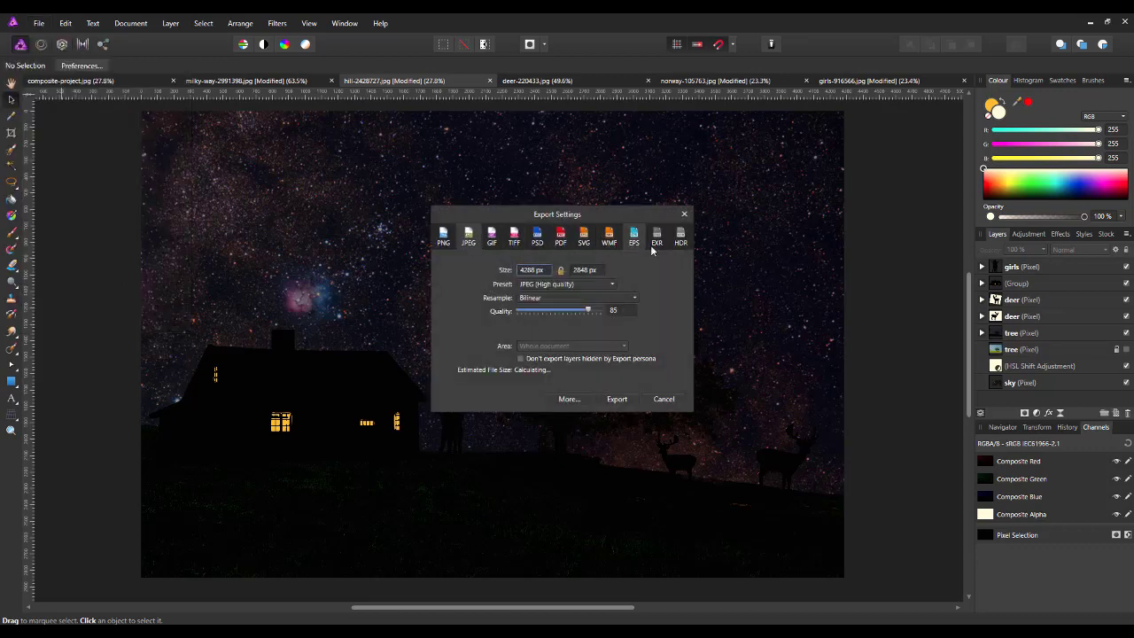
left_click(447, 235)
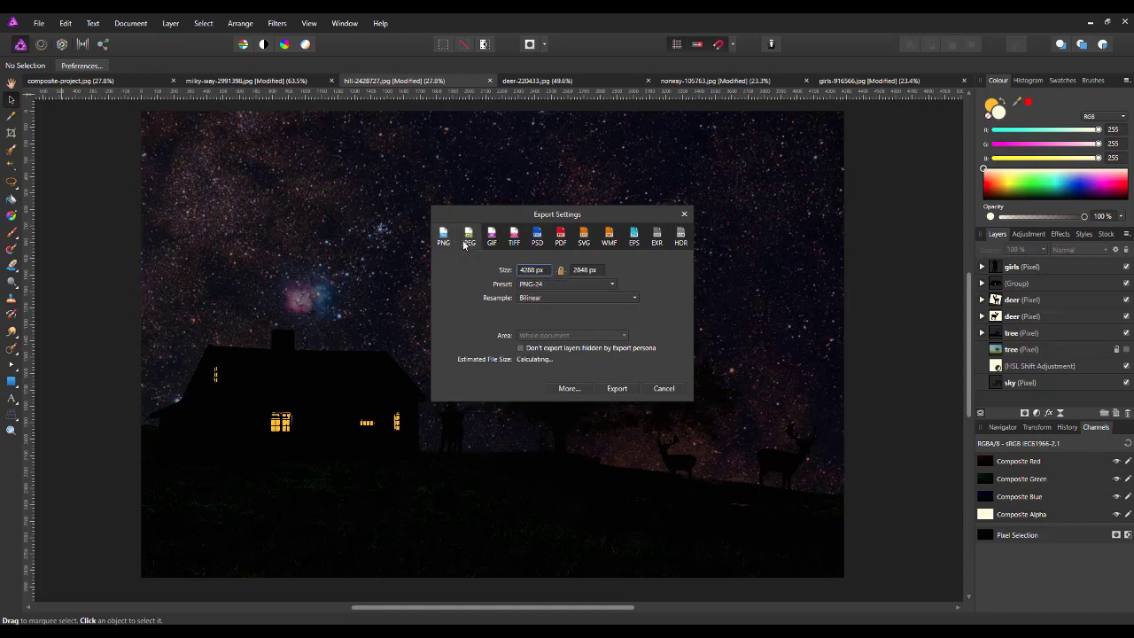
left_click(469, 236)
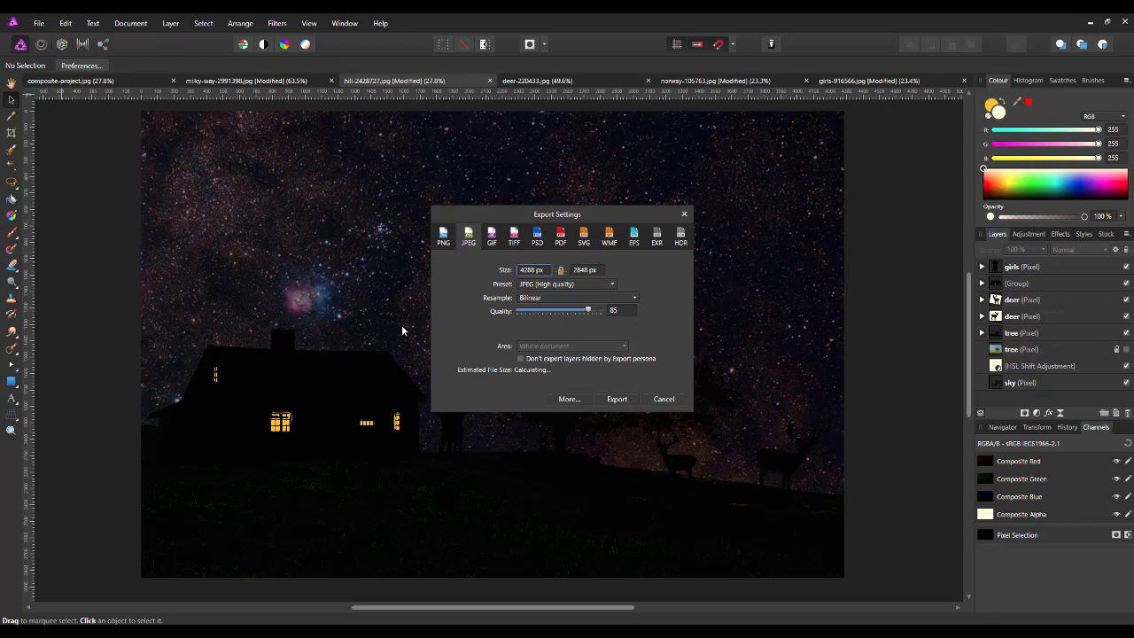
left_click_drag(588, 312, 602, 313)
left_click(684, 216)
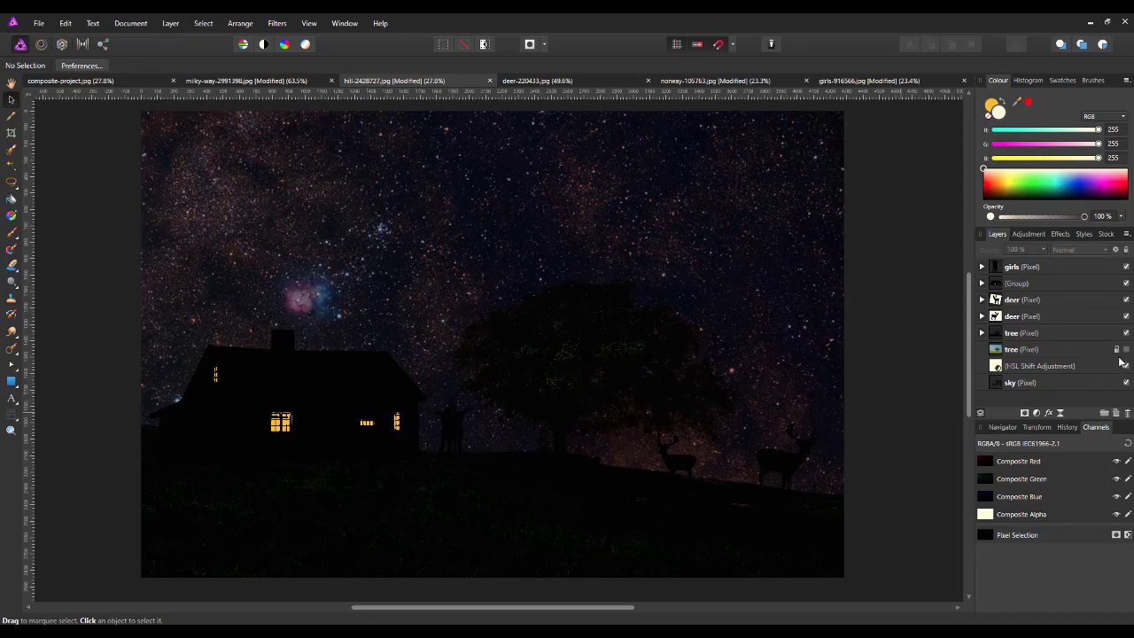
- Expand the cabin group and switch off the Threshold adjustment nested in its lower cabin layer
left_click(981, 283)
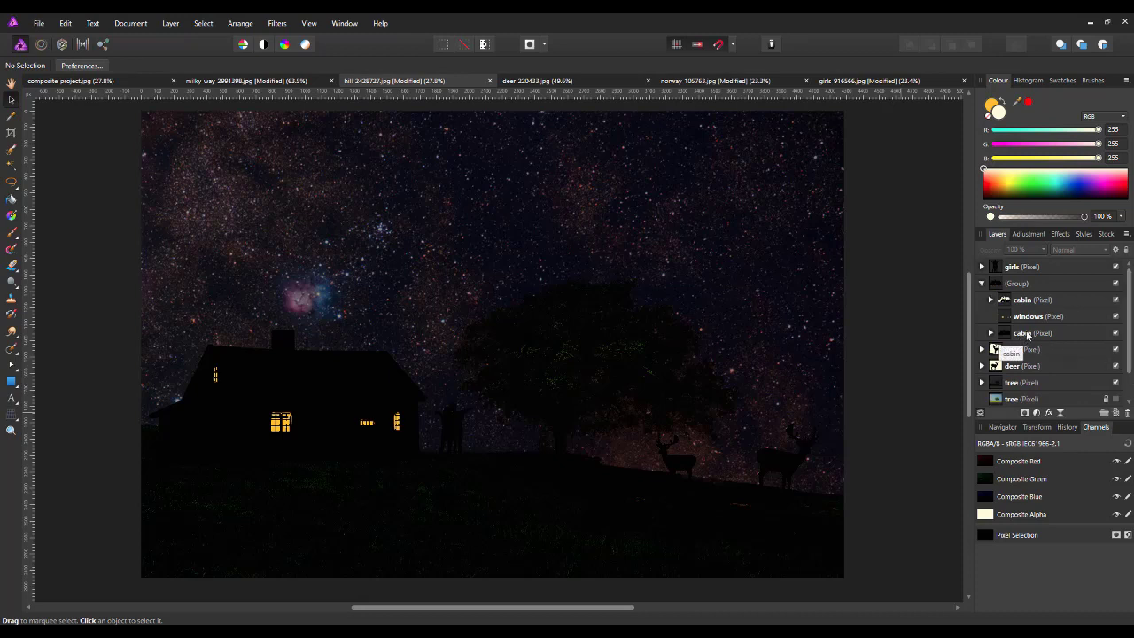
left_click(990, 333)
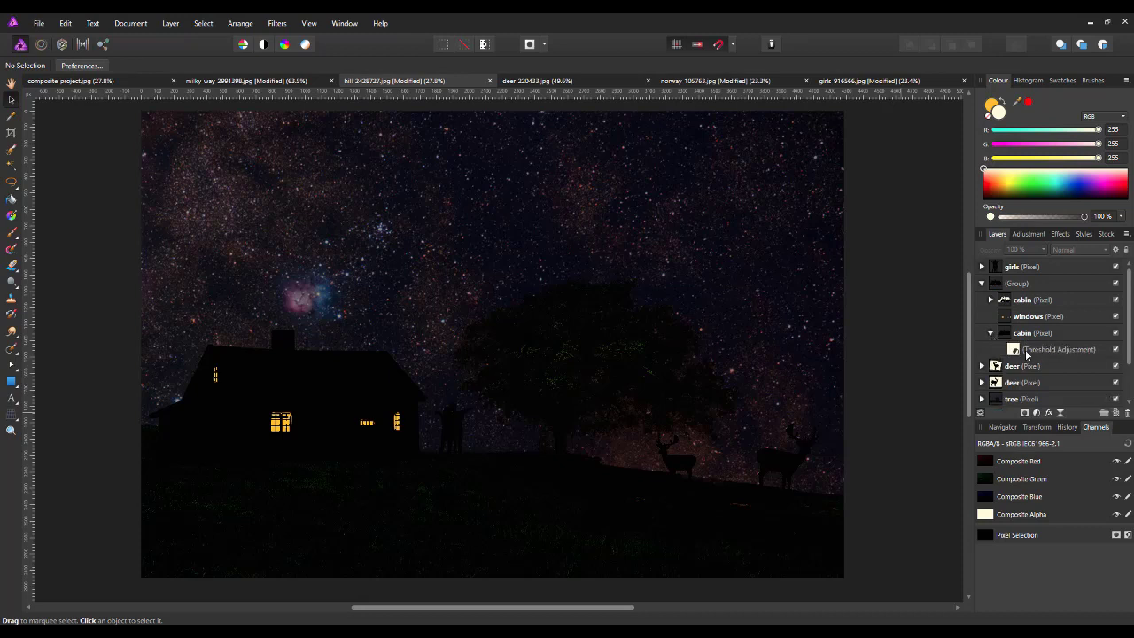
left_click(1115, 350)
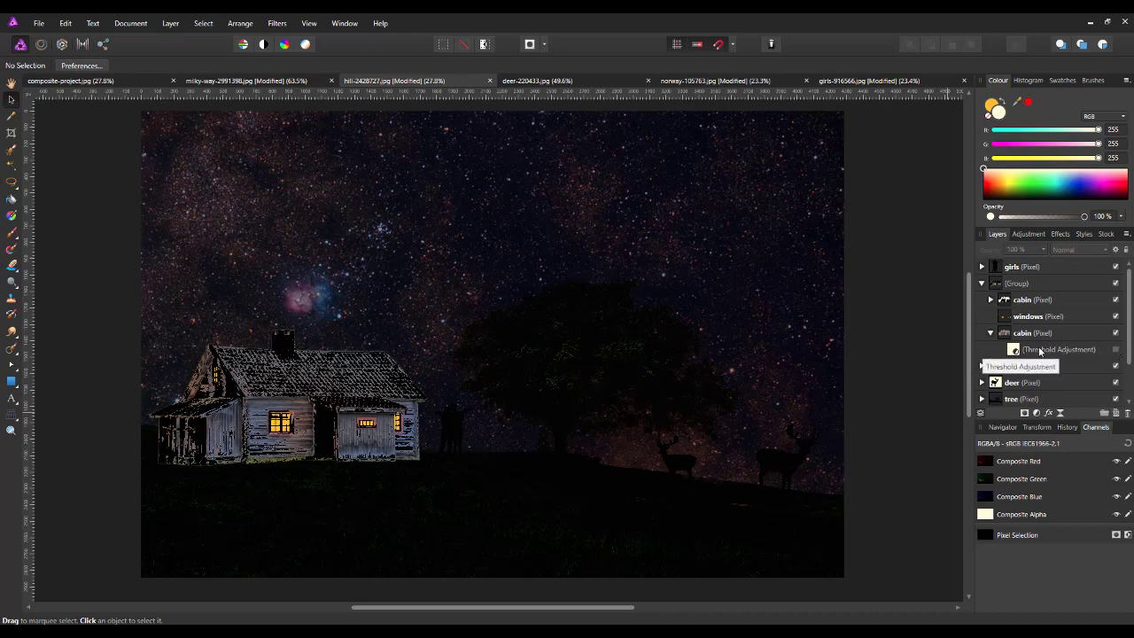
- Set the upper cabin layer's Threshold adjustment to 51% and switch the lower cabin layer's Threshold adjustment back on
left_click(991, 301)
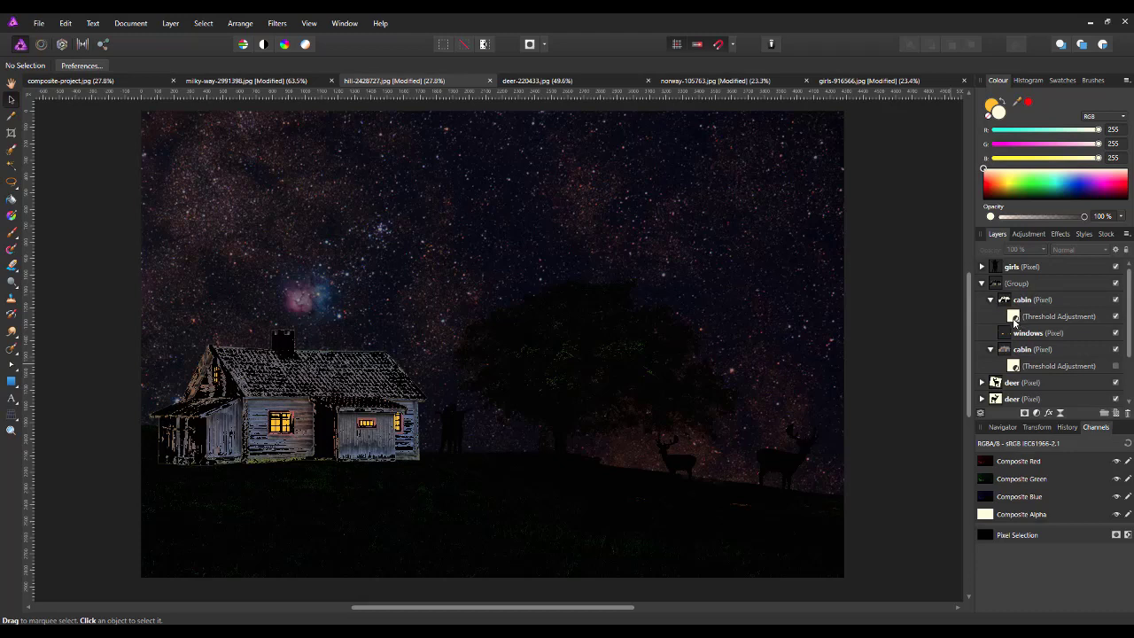
left_click(1016, 318)
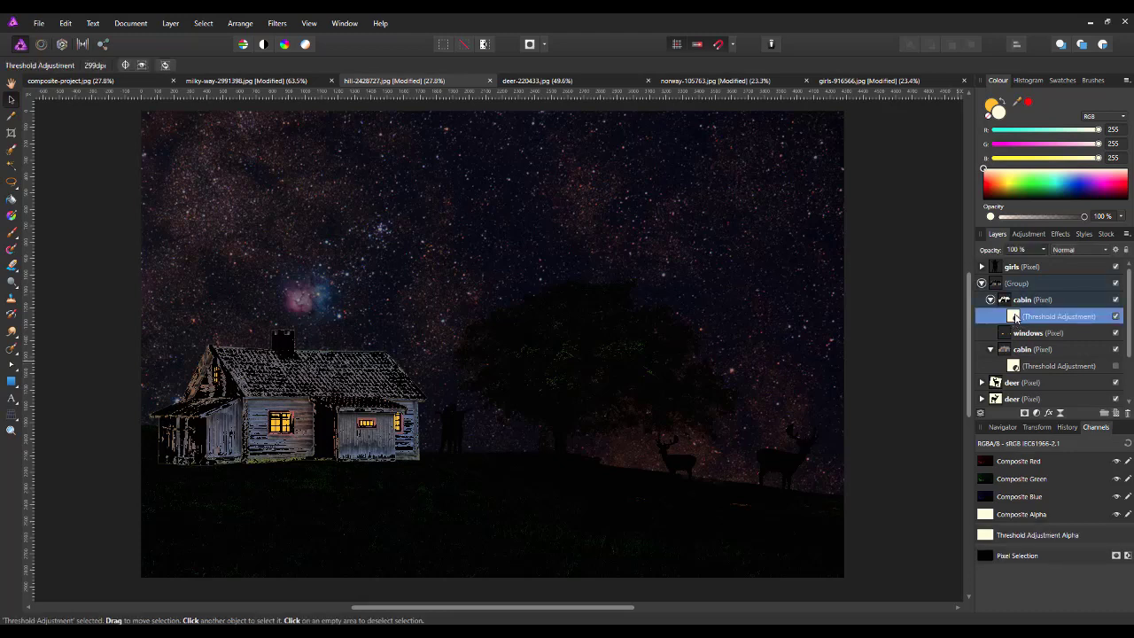
double_click(1016, 317)
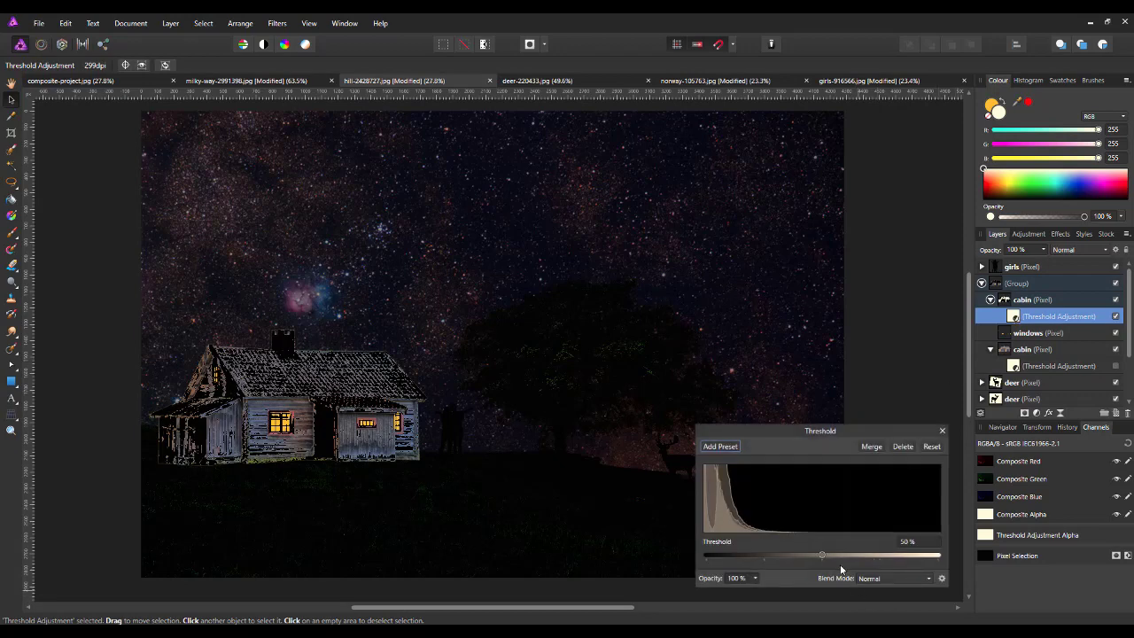
left_click_drag(821, 553, 770, 555)
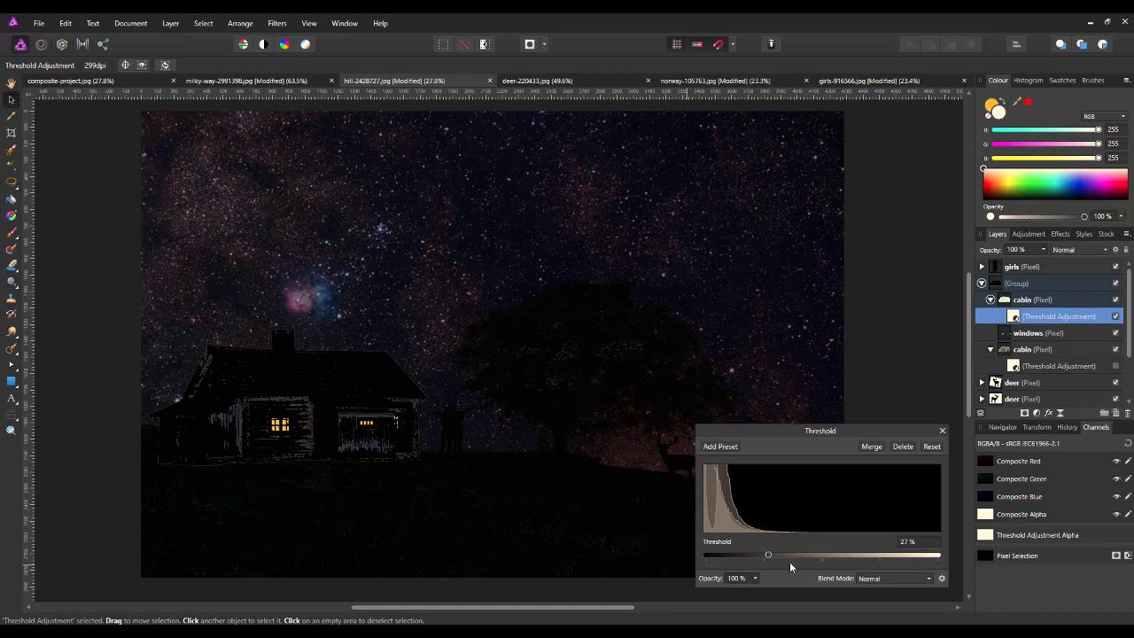
left_click_drag(780, 555, 825, 555)
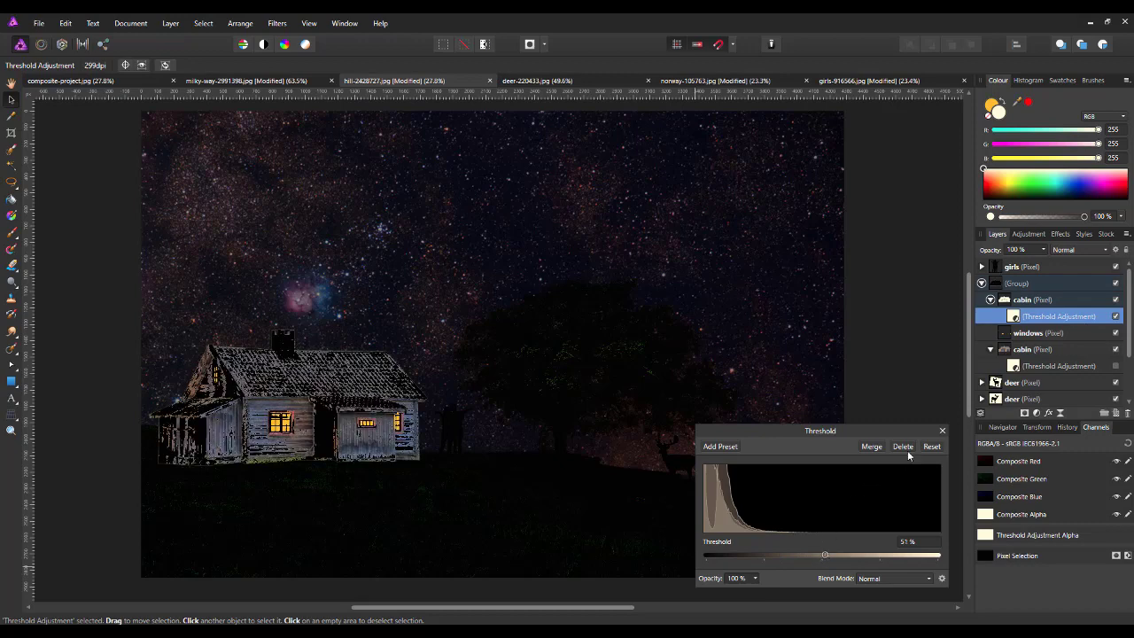
left_click(941, 430)
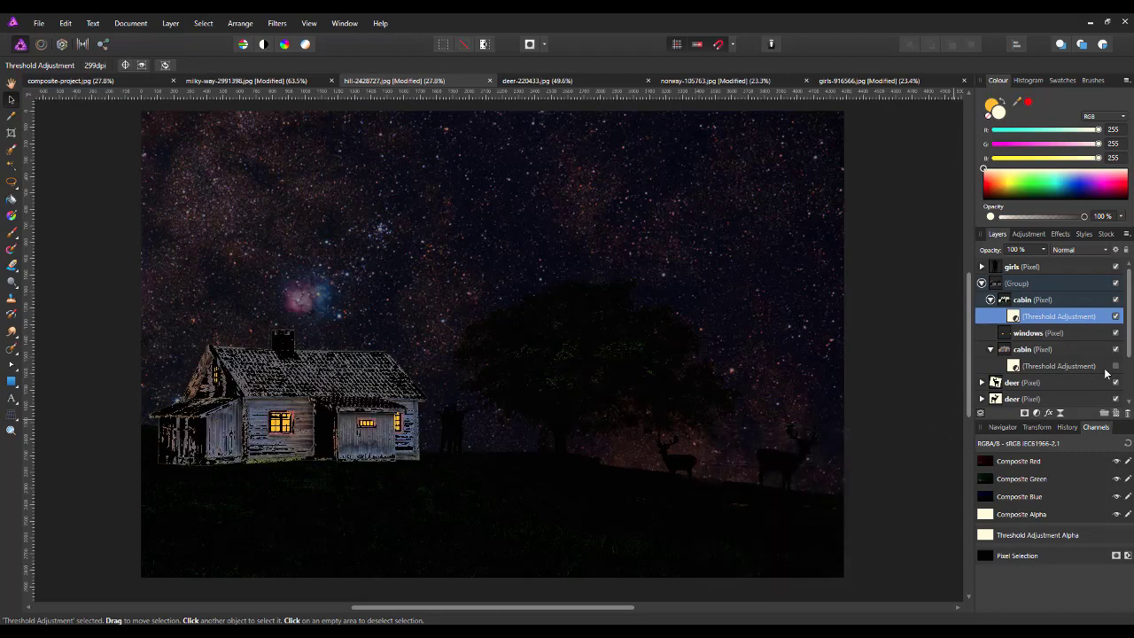
left_click(1116, 366)
left_click(1116, 367)
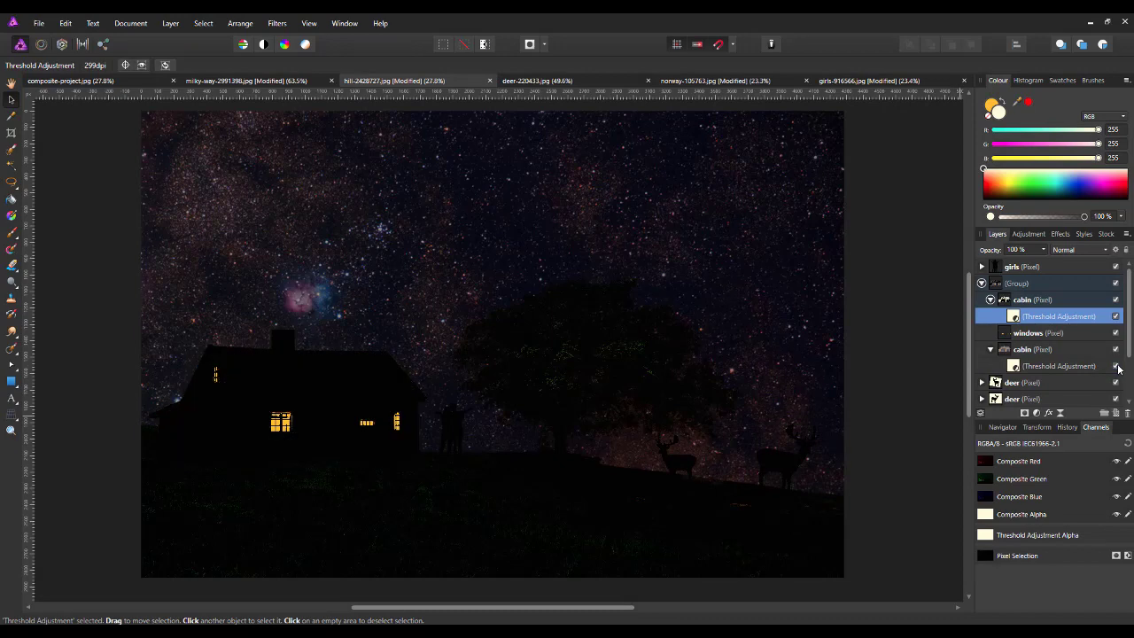